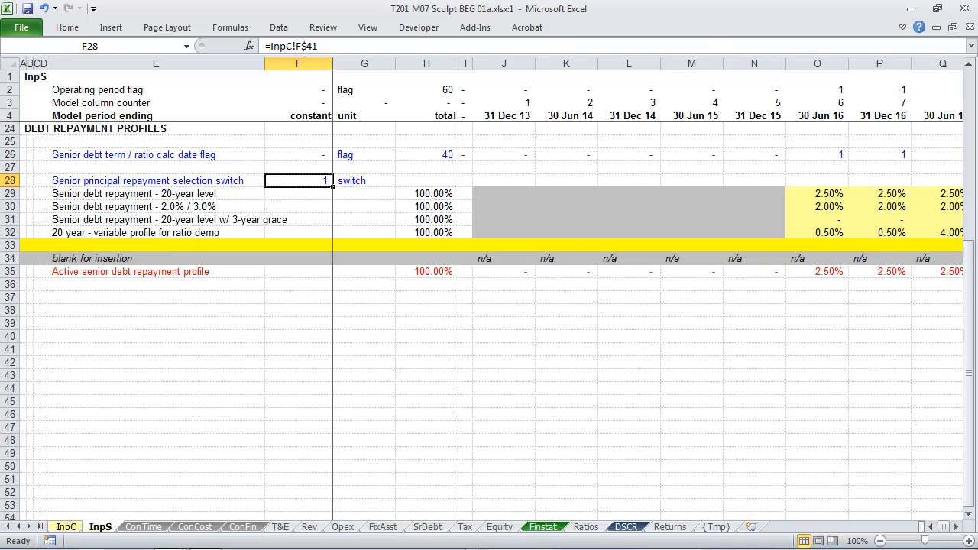
Review the DSCR chart in the workbook's second window and return to the InpS sheet.
key("ctrl+Tab")
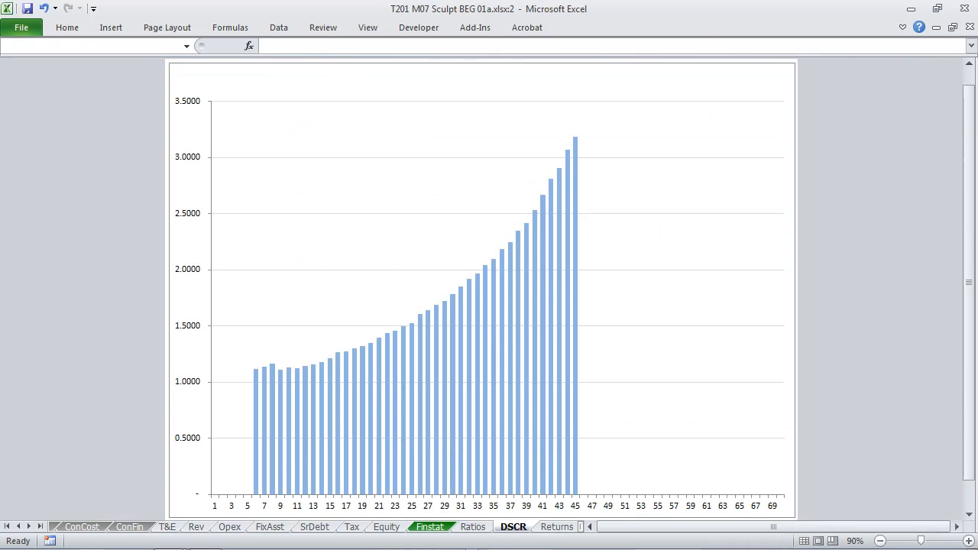
mouse_move(437, 312)
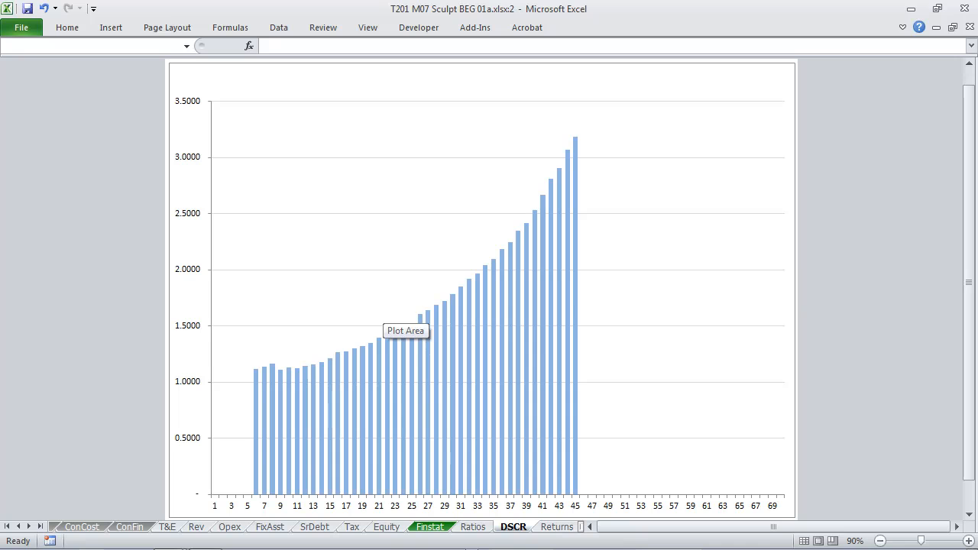
key("ctrl+Tab")
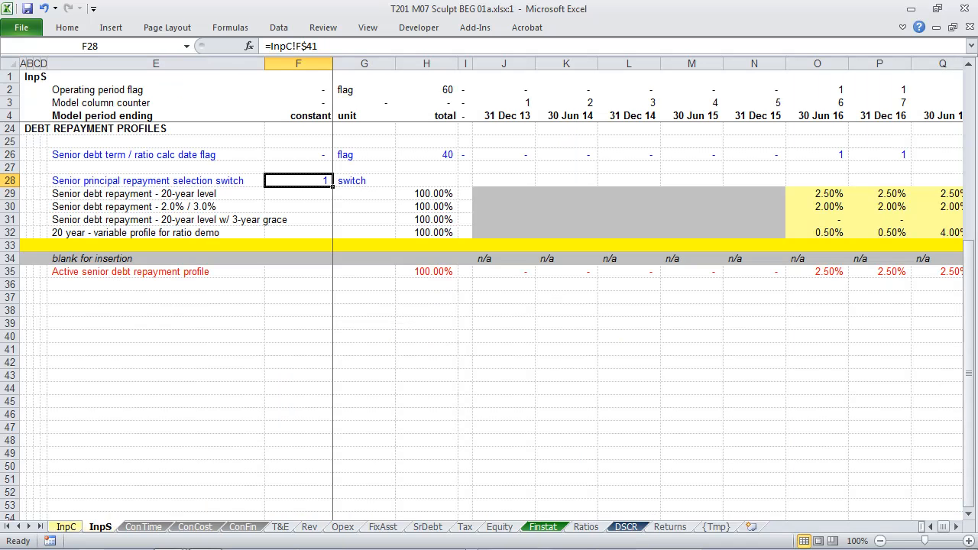
Examine the Senior debt repayment - 20-year level row on the InpS sheet, including its first repayment formula.
key("Down")
key("Down")
key("Left")
key("Up")
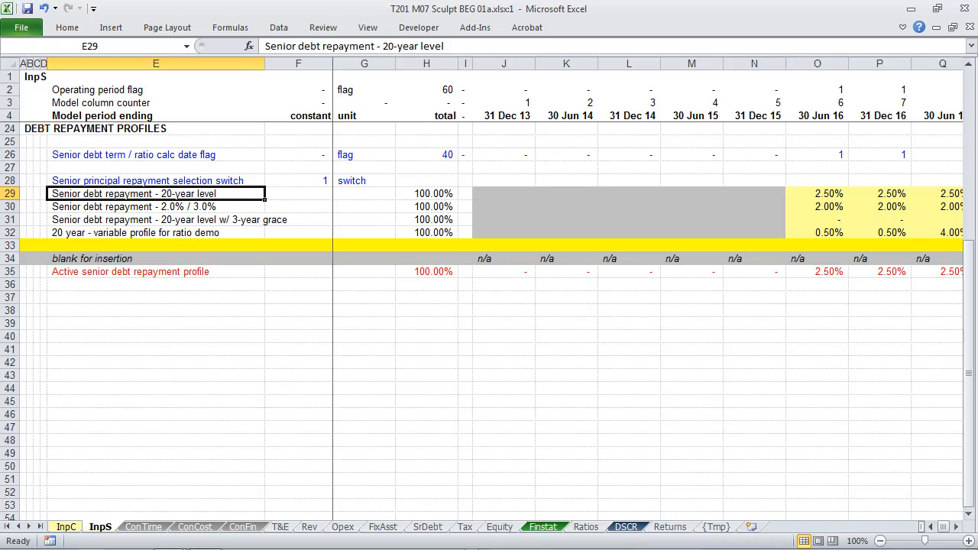
key("Right")
key("Right")
key("Right")
key("Right")
key("Right")
key("Right")
key("Right")
key("Right")
key("Right")
key("Right")
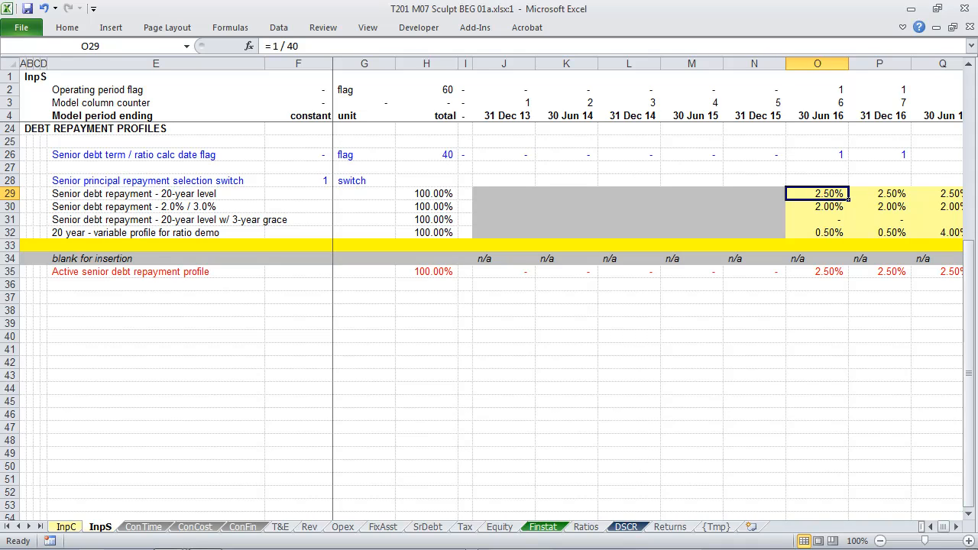
key("Left")
key("Left")
key("Left")
key("Left")
key("Left")
key("Left")
key("Left")
key("Left")
key("Left")
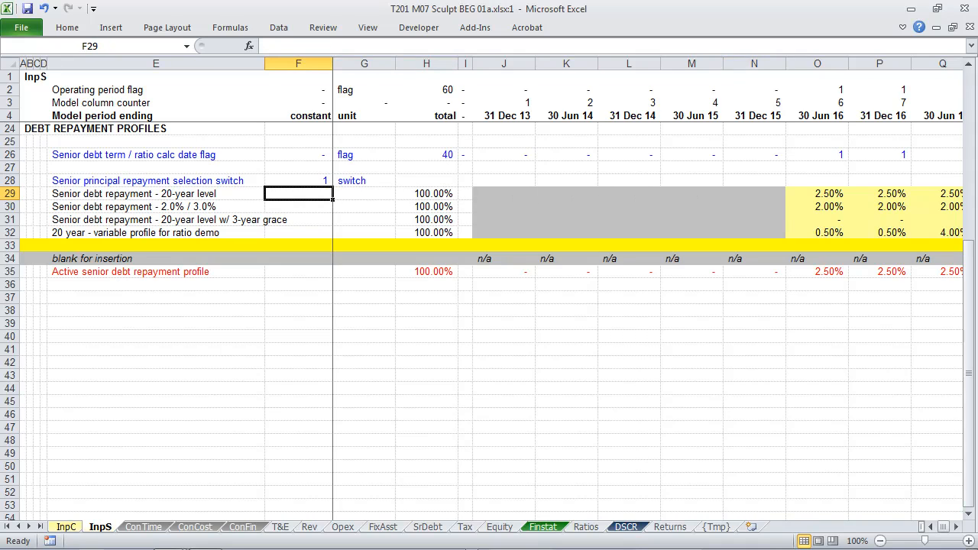
Examine the 20 year - variable profile for ratio demo row, including its early repayment percentages and total formula.
key("Down")
key("Down")
key("Down")
key("Left")
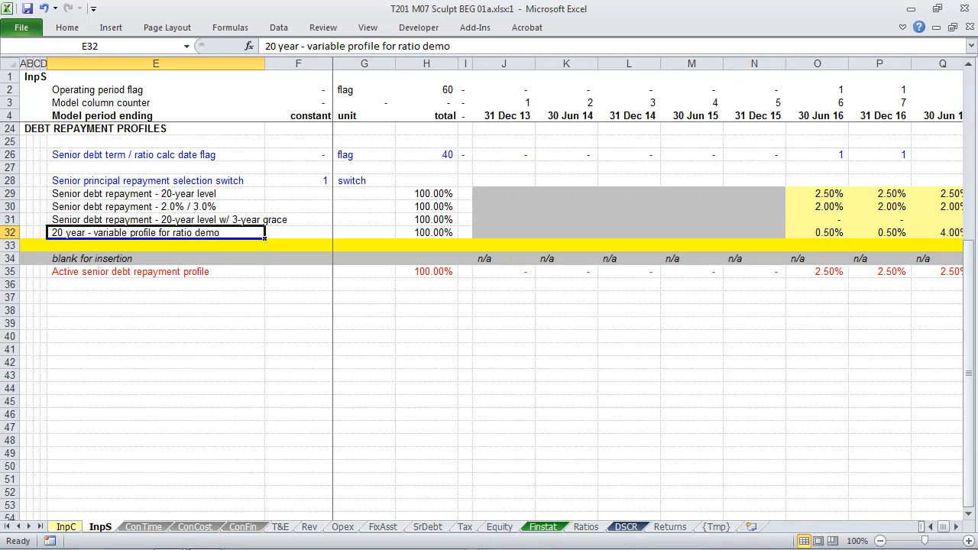
key("Right")
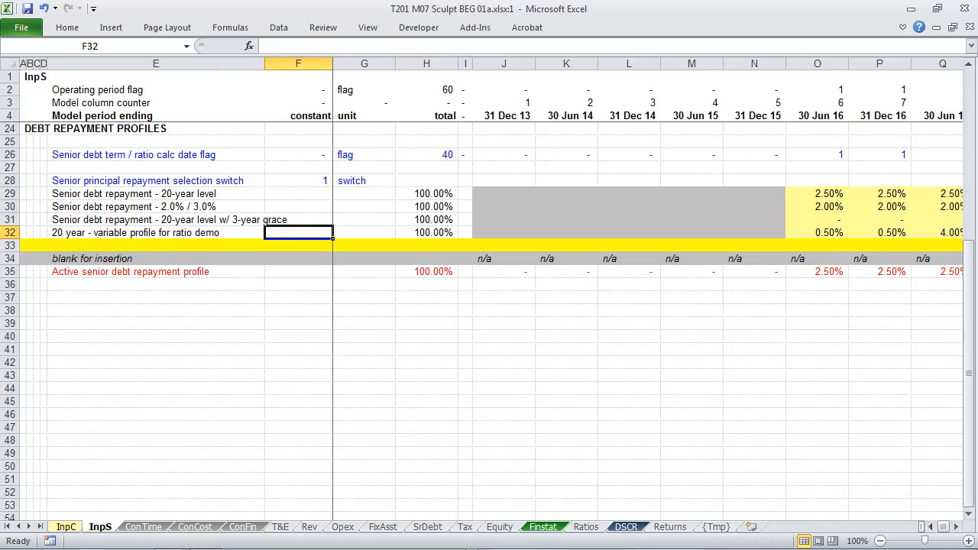
key("Up")
key("Up")
key("Up")
key("Up")
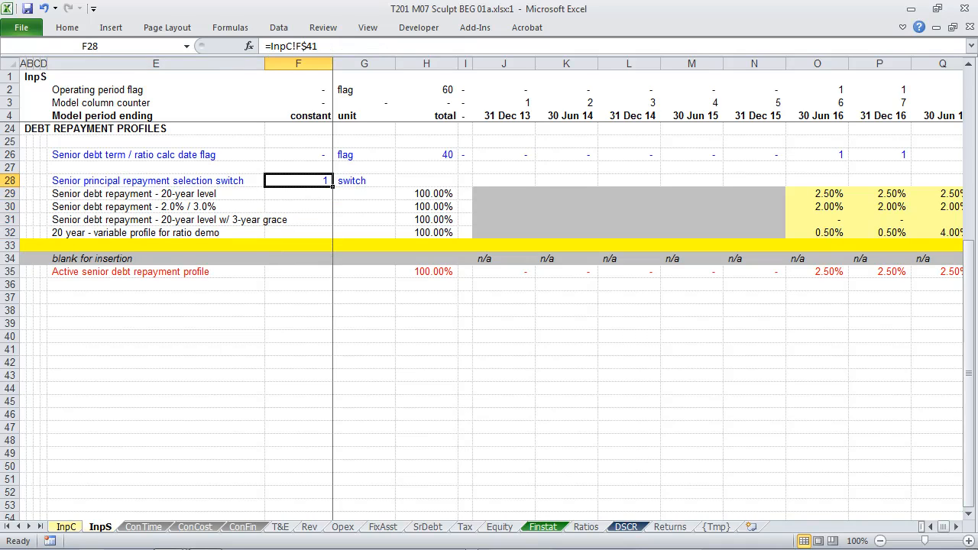
key("Down")
key("Down")
key("Down")
key("Down")
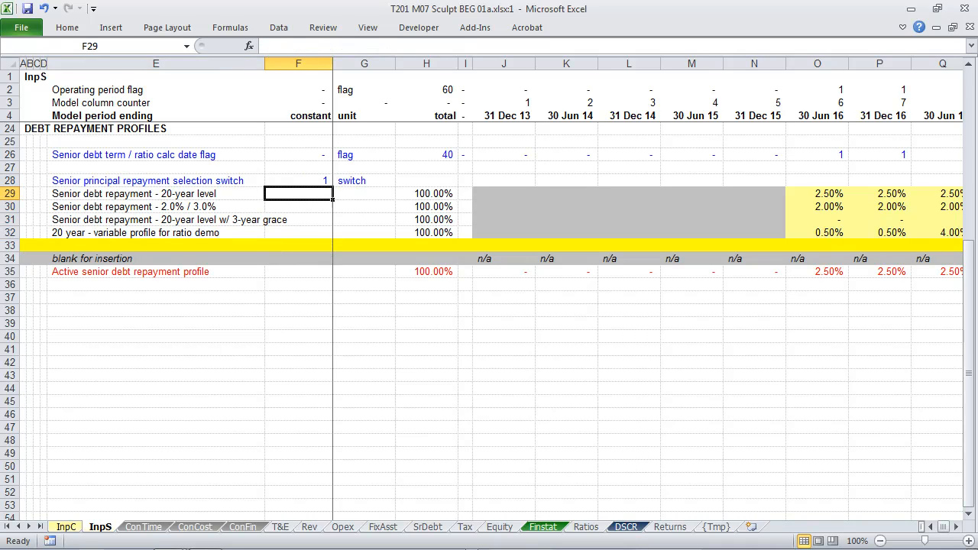
key("Right")
key("Right")
key("Right")
key("Right")
key("Right")
key("Right")
key("Right")
key("Right")
key("Right")
key("Right")
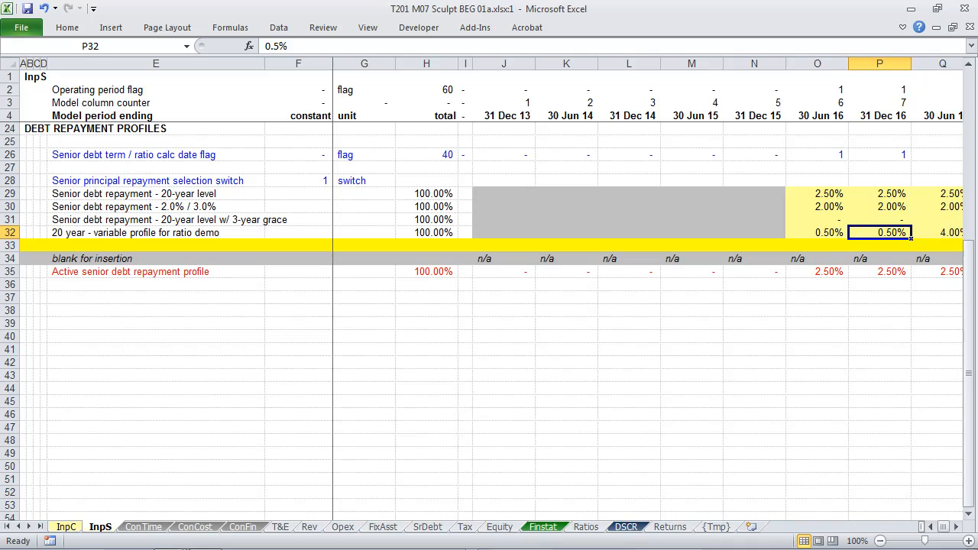
key("Left")
key("Left")
key("Left")
key("Left")
key("Left")
key("Left")
key("Left")
key("Left")
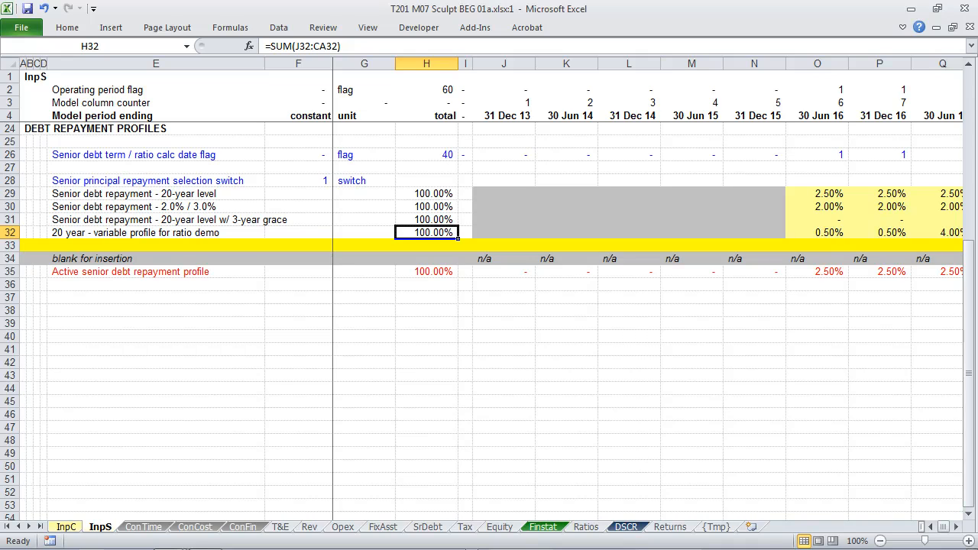
key("Left")
key("Left")
key("Up")
key("Up")
key("Up")
key("Up")
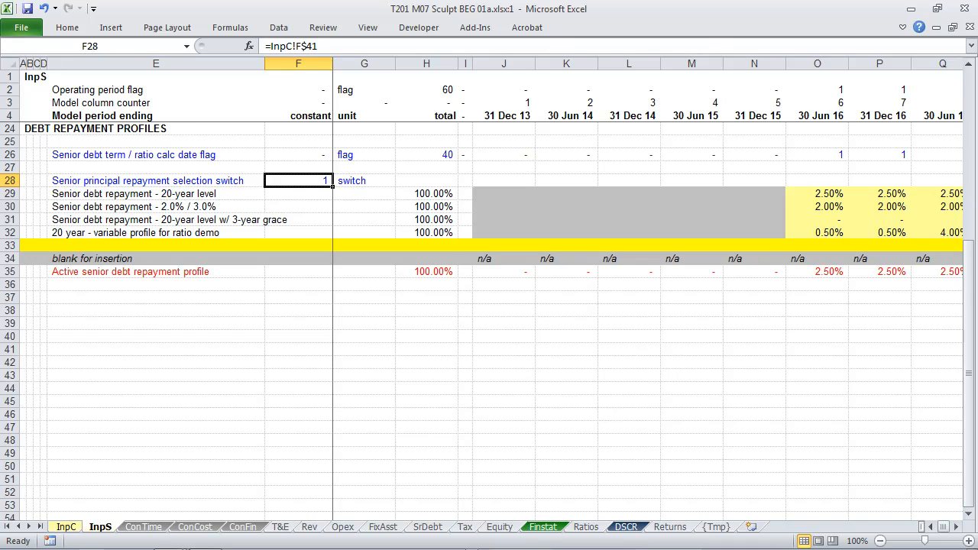
Set the Senior principal repayment selection switch on the InpC sheet to 4 and return to the InpS switch cell.
key("ctrl+bracketleft")
key("Right")
key("Left")
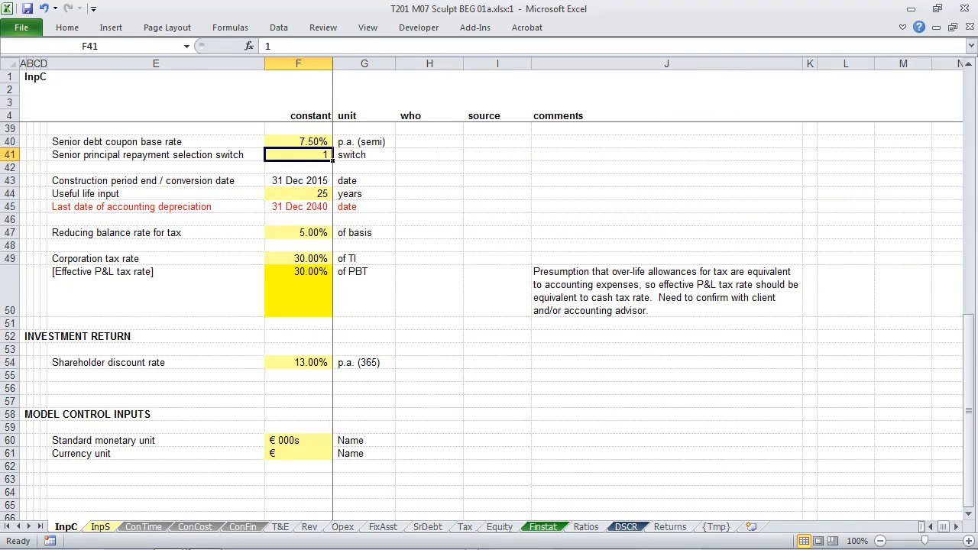
type("4")
key("ctrl+Return")
key("F5")
key("Return")
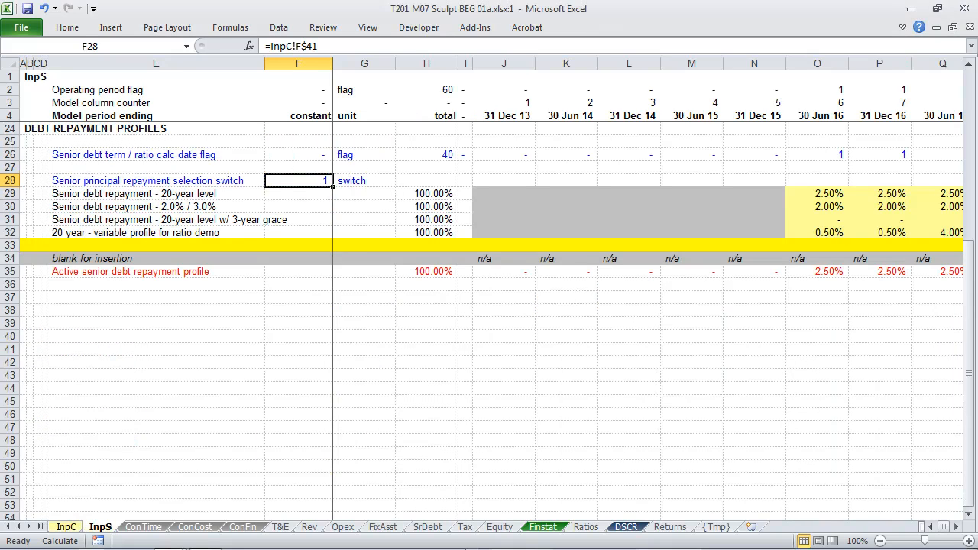
Recalculate the model in the DSCR chart window and examine the uneven coverage ratios of individual periods.
key("ctrl+F6")
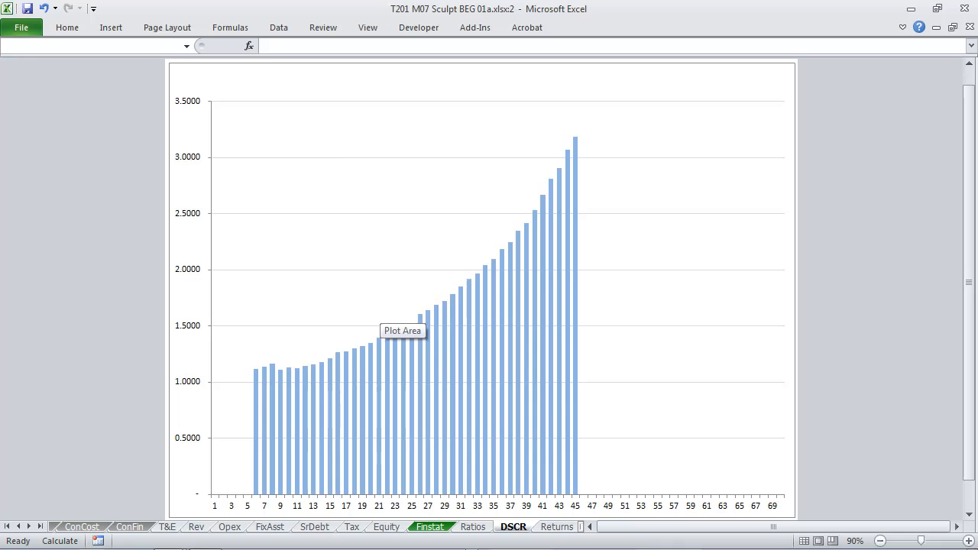
key("F9")
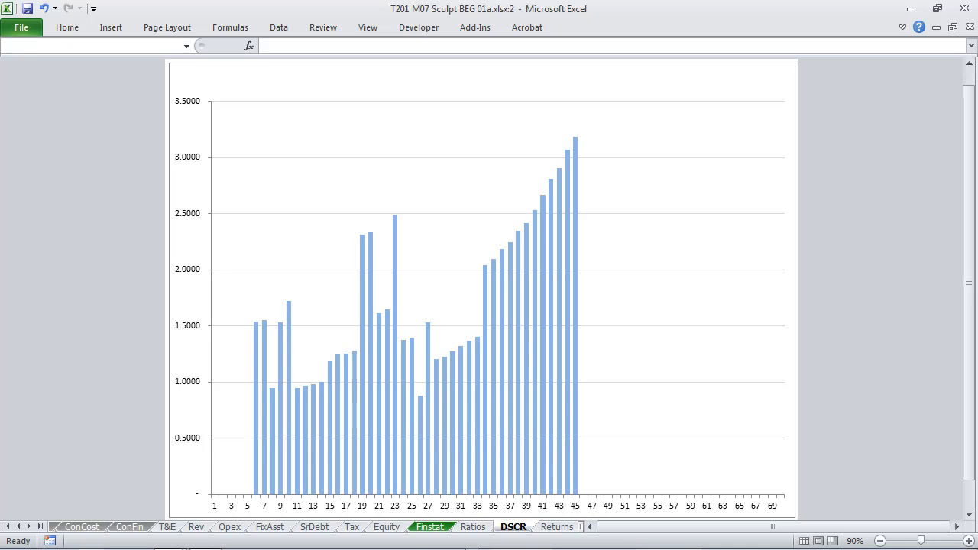
mouse_move(421, 417)
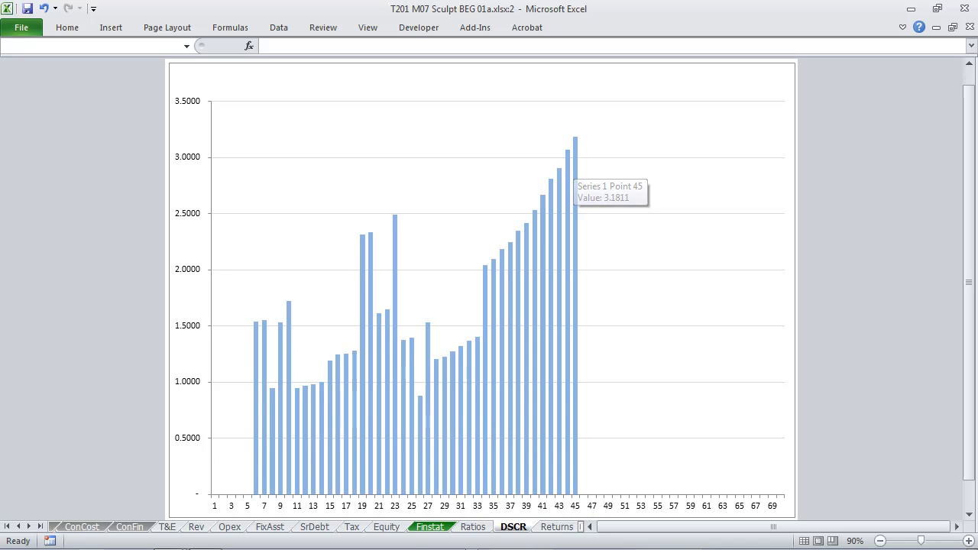
mouse_move(395, 253)
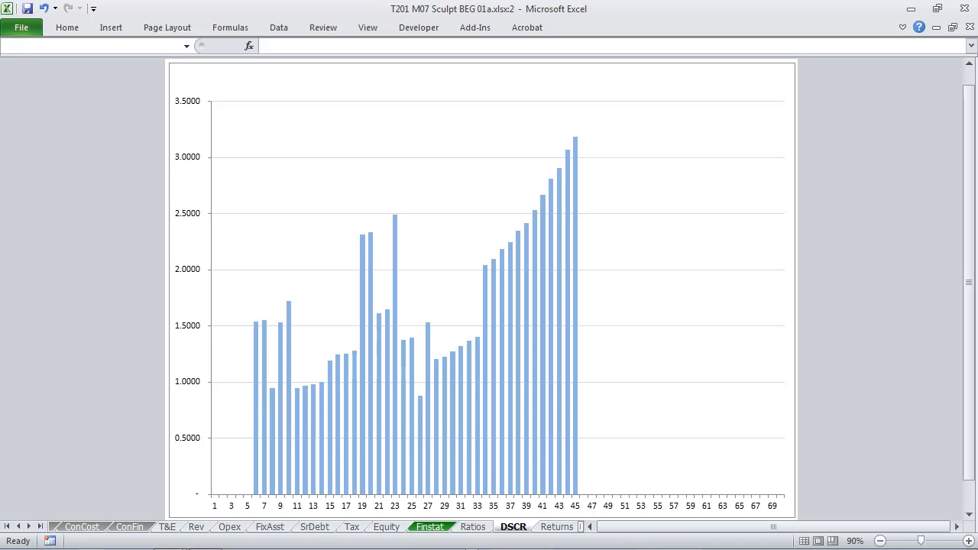
mouse_move(412, 374)
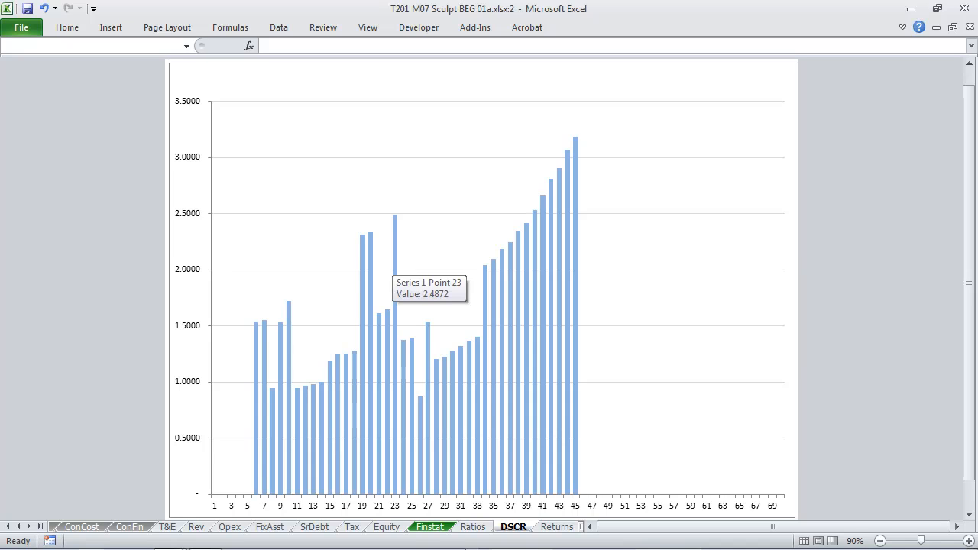
mouse_move(412, 409)
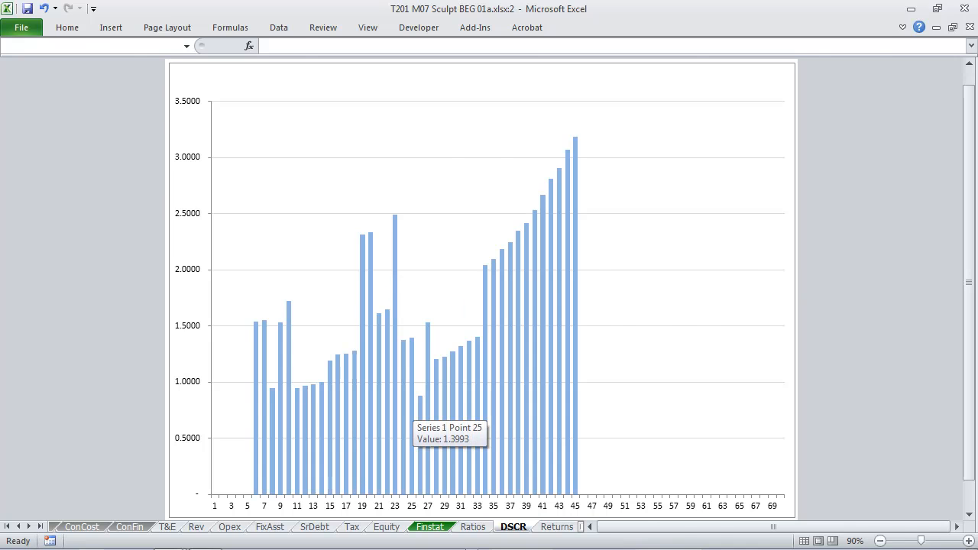
Set the 30 Jun 26 repayment in the InpS variable profile row to 3% and fill the cell bright yellow.
key("ctrl+F6")
key("Down")
key("Down")
key("Down")
key("Down")
key("Down")
key("Right")
key("Right")
key("Right")
key("Right")
key("Right")
key("Right")
key("Right")
key("Right")
key("Right")
key("Right")
key("Right")
key("Right")
key("Right")
key("Right")
key("Right")
key("Right")
key("Right")
key("Right")
key("Right")
key("Right")
key("Right")
key("Right")
key("Right")
key("Right")
key("Right")
key("Right")
key("Right")
key("Right")
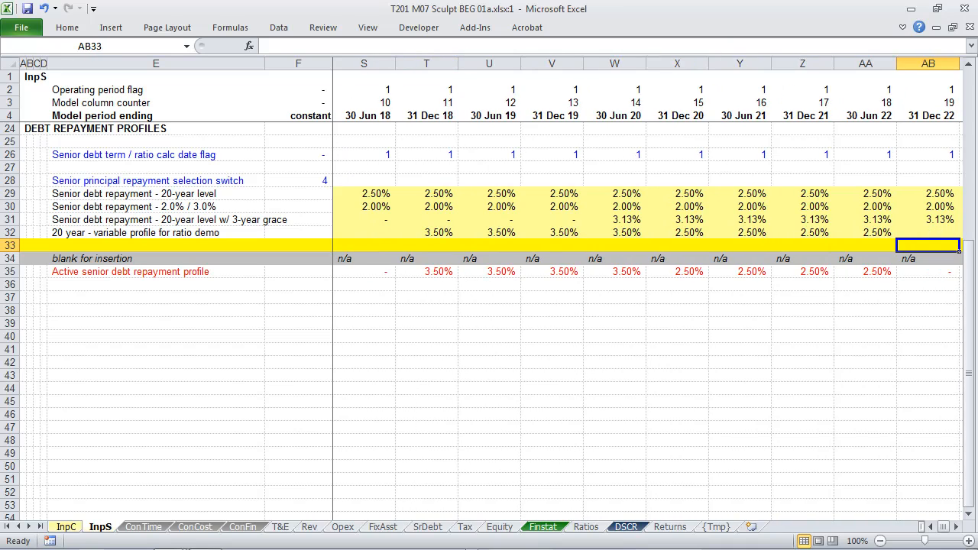
key("Right")
key("Right")
key("Right")
key("Left")
key("Left")
key("Left")
key("Left")
key("Left")
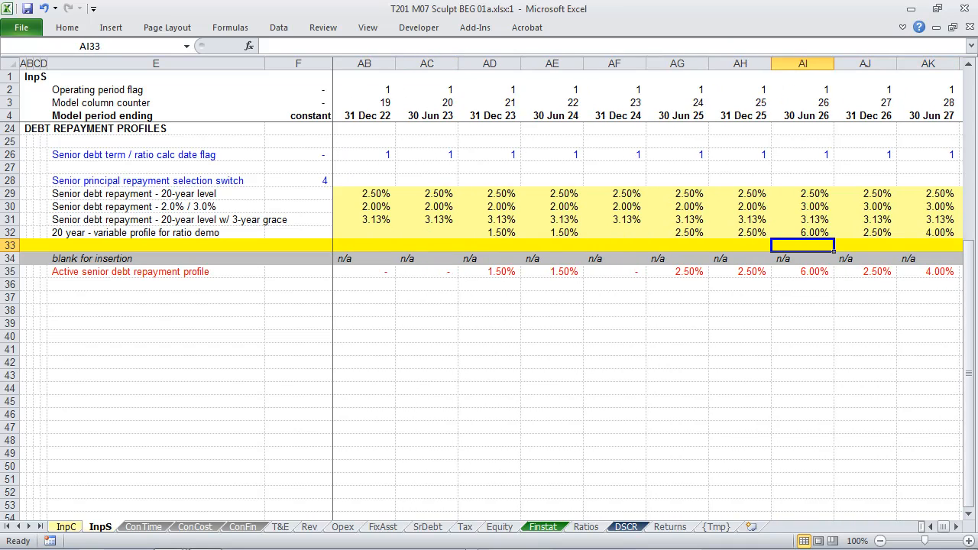
key("Up")
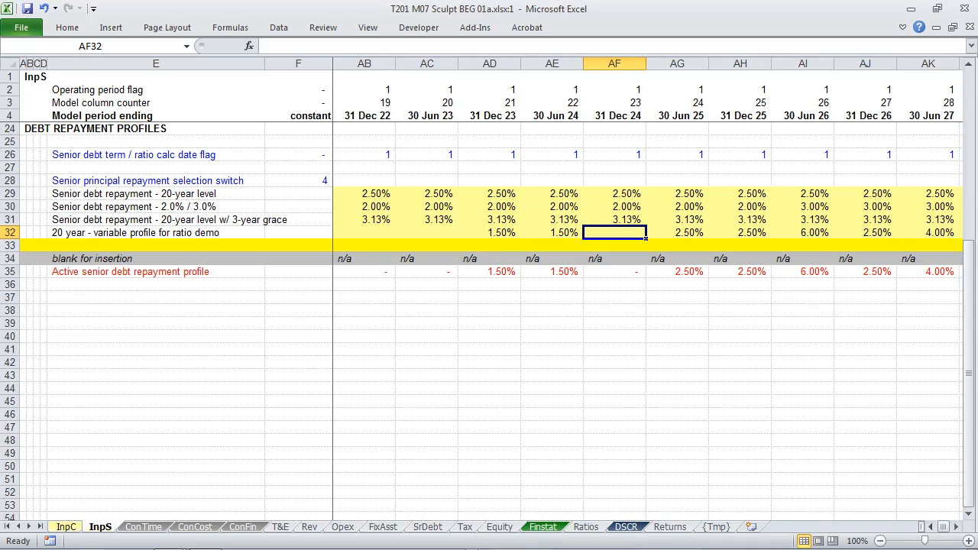
key("Right")
key("Right")
key("Right")
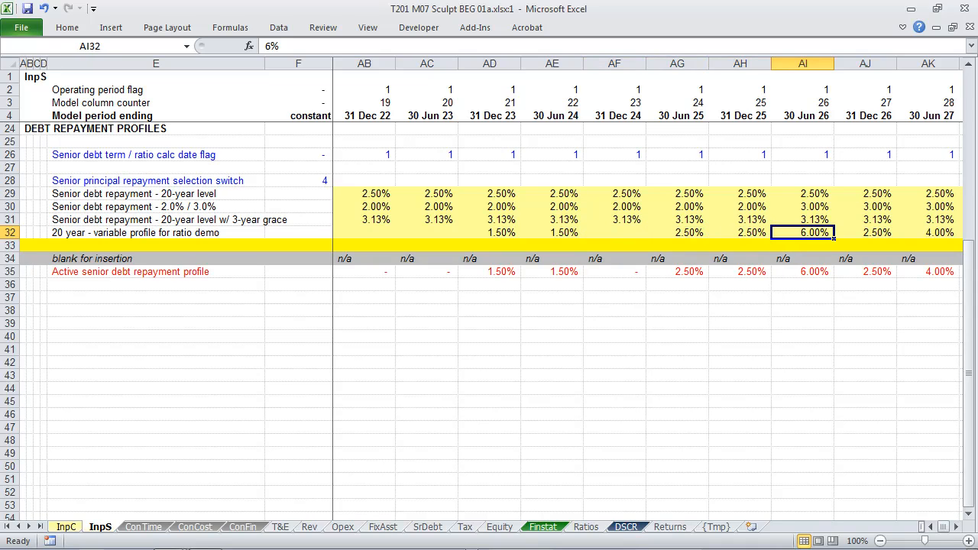
key("F4")
type("3")
key("Left")
key("Right")
Set the 31 Dec 24 repayment in the variable profile row to 3% and shade the cell light green.
key("Left")
key("Left")
key("Left")
key("Left")
key("Right")
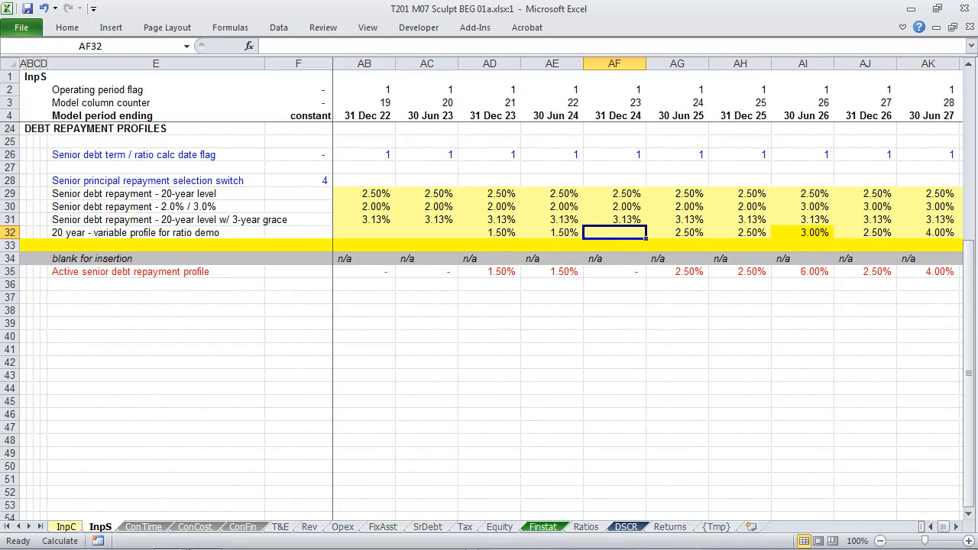
type("3%")
key("Right")
key("Left")
Shade the 30 Jun 26 repayment cell in the variable profile row light green and return to the 31 Dec 24 cell.
key("Right")
key("Right")
key("Right")
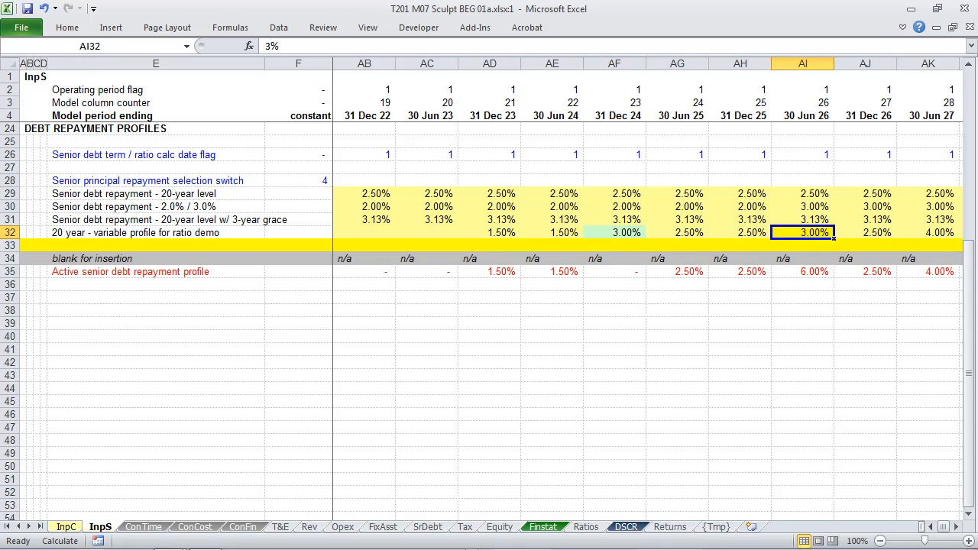
key("Left")
key("Left")
key("Left")
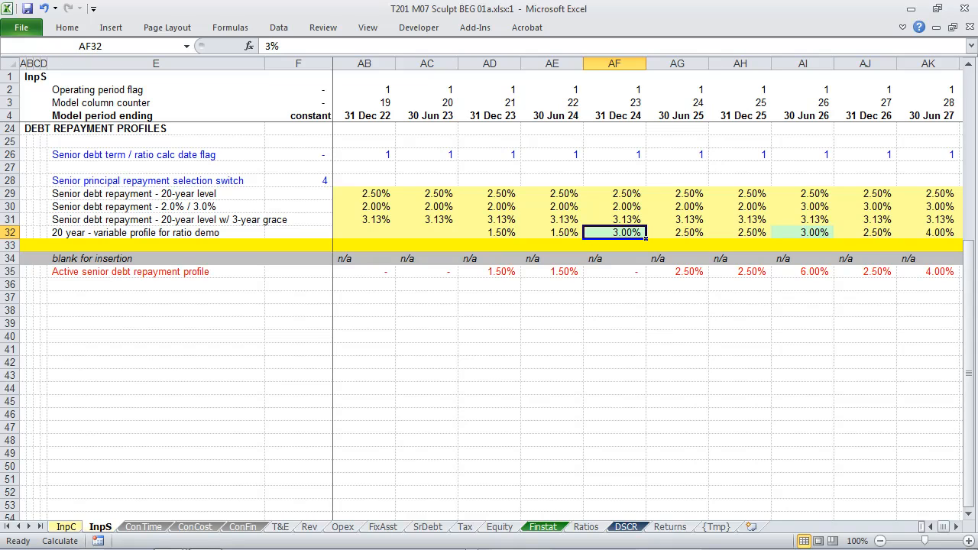
Recalculate the model with the revised repayments and review the DSCR chart around periods 23 to 26.
key("ctrl+F6")
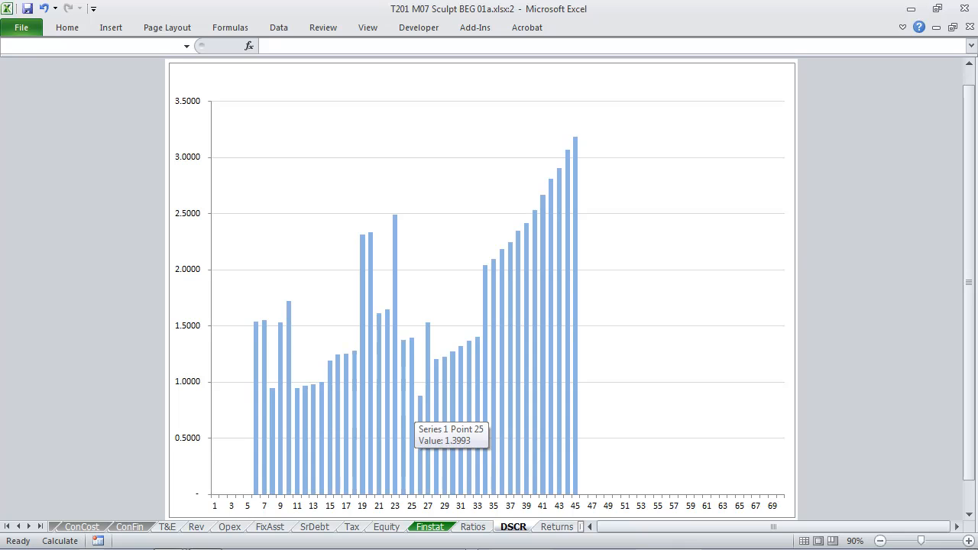
key("F9")
key("F9")
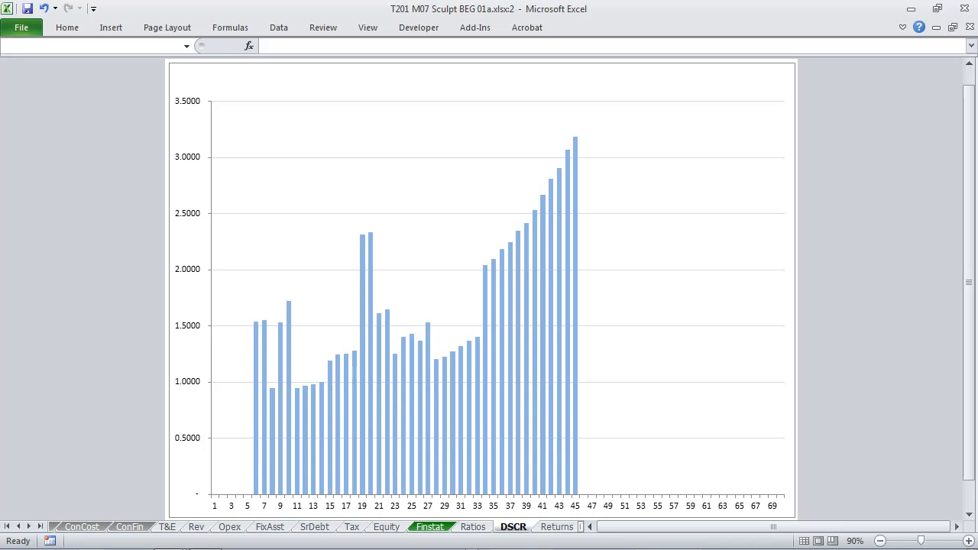
mouse_move(452, 386)
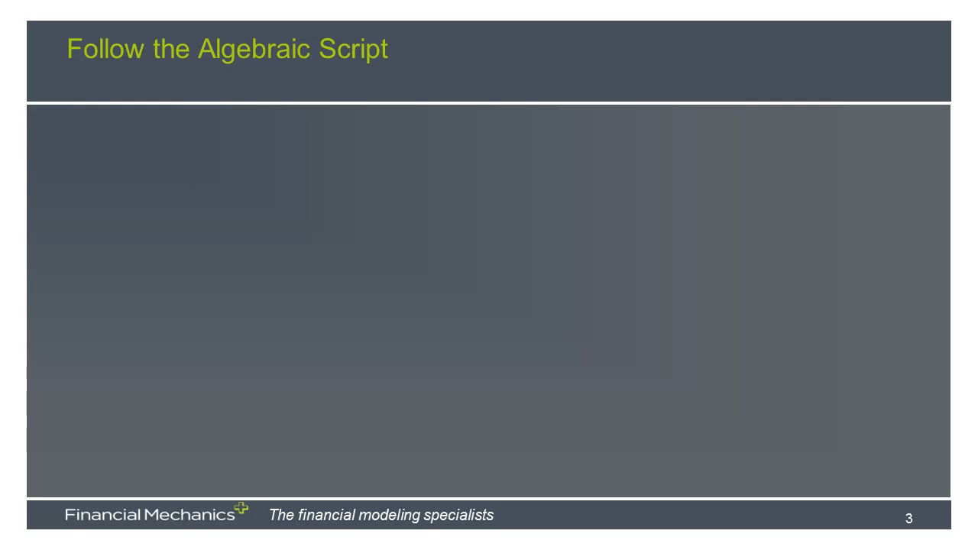
key("Right")
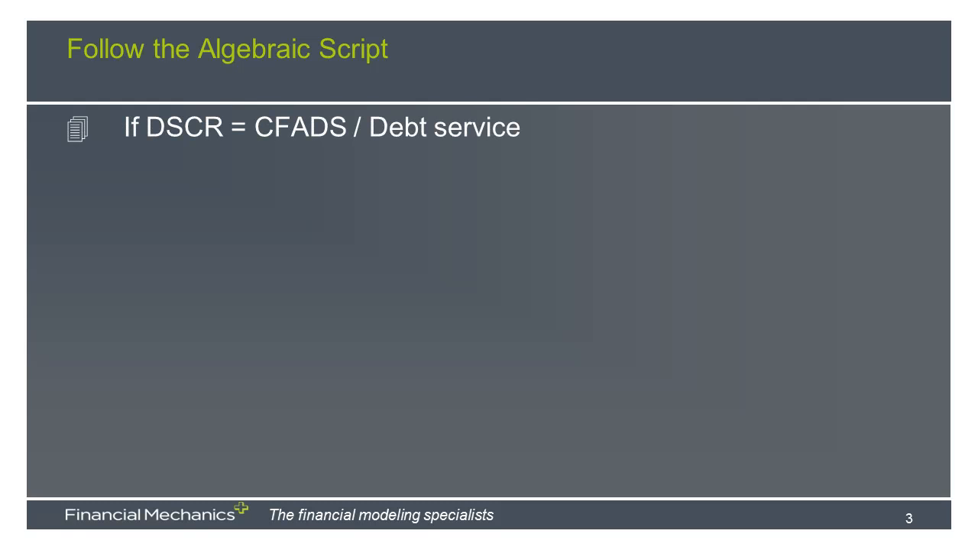
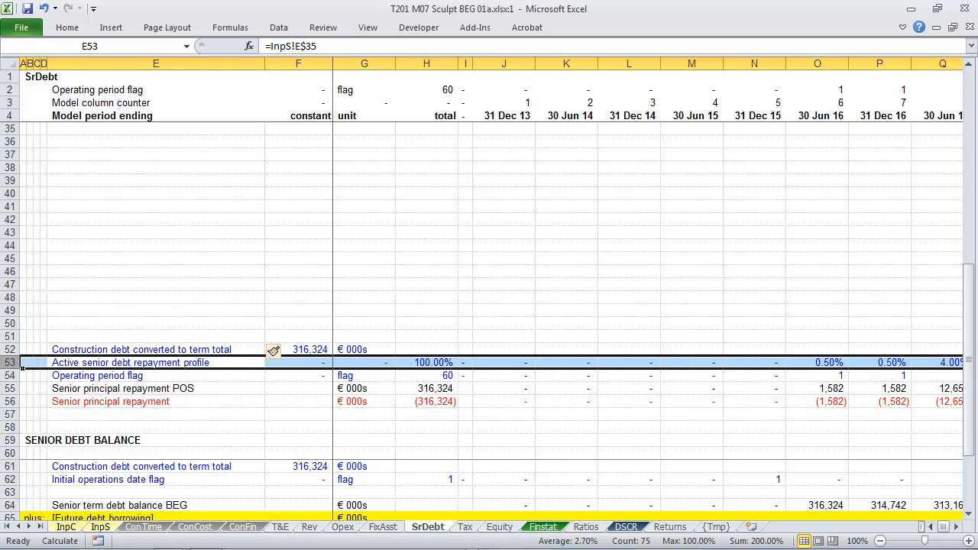
Shade the Active senior debt repayment profile row in the SrDebt sheet's principal repayment calculation light green.
key("ctrl+shift+g")
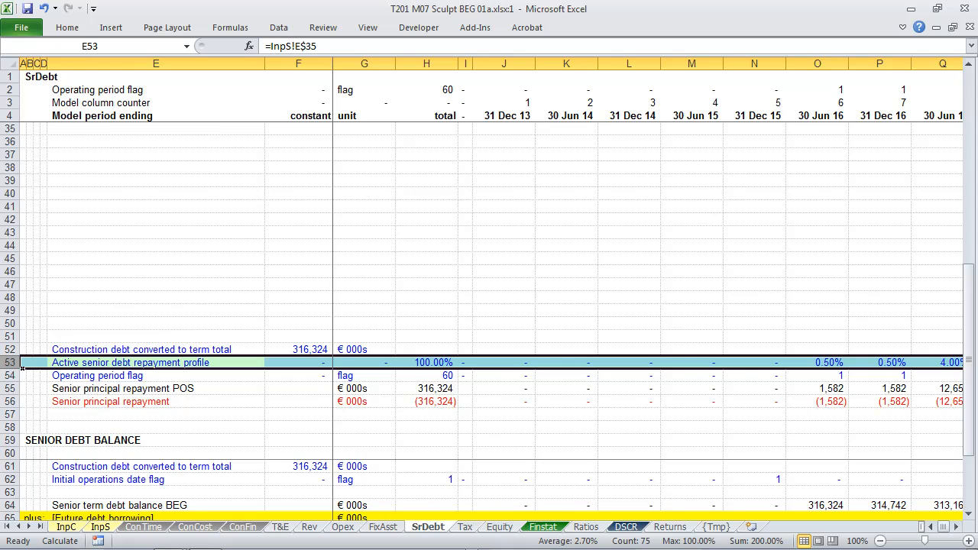
key("Up")
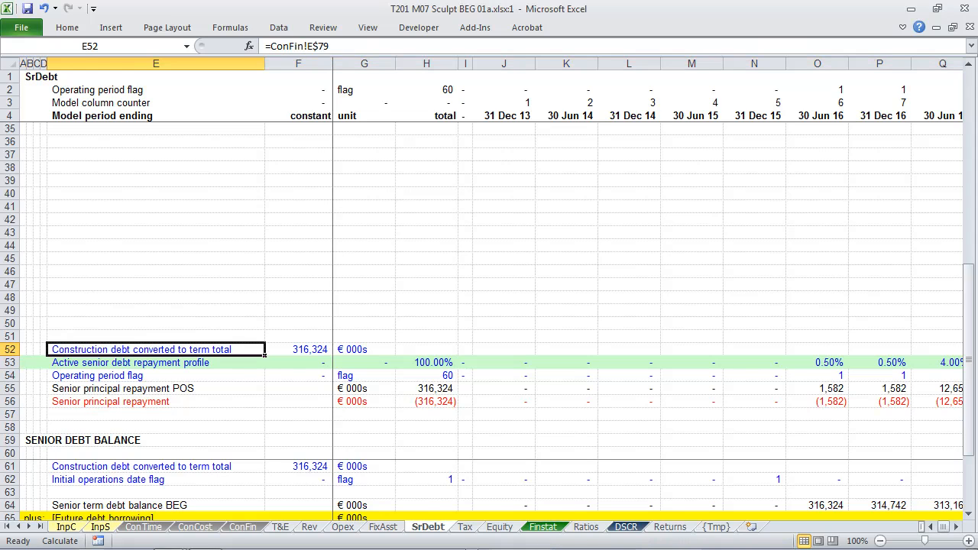
Trace the active repayment profile label to its source in InpS and rename it "Selected saved senior debt repayment profile".
key("Down")
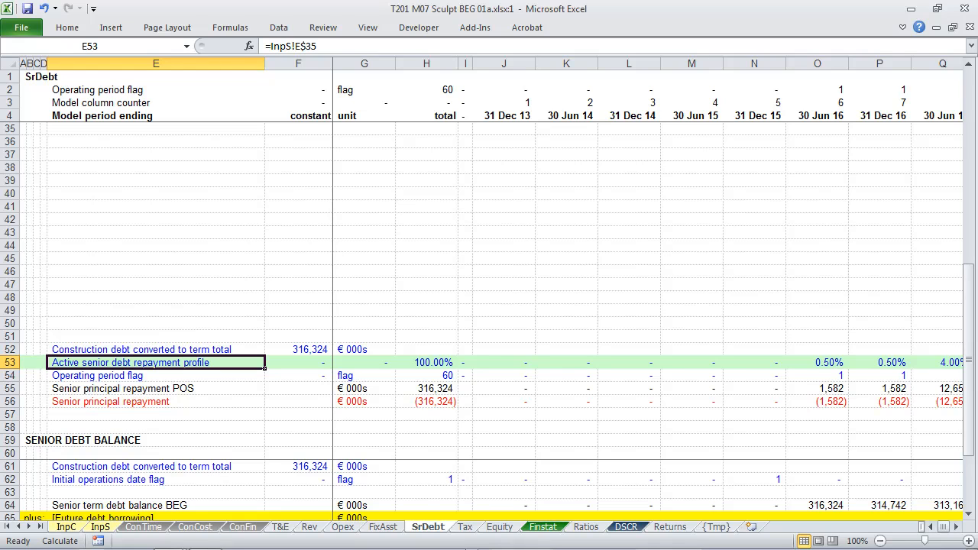
key("ctrl+bracketleft")
key("Right")
key("Left")
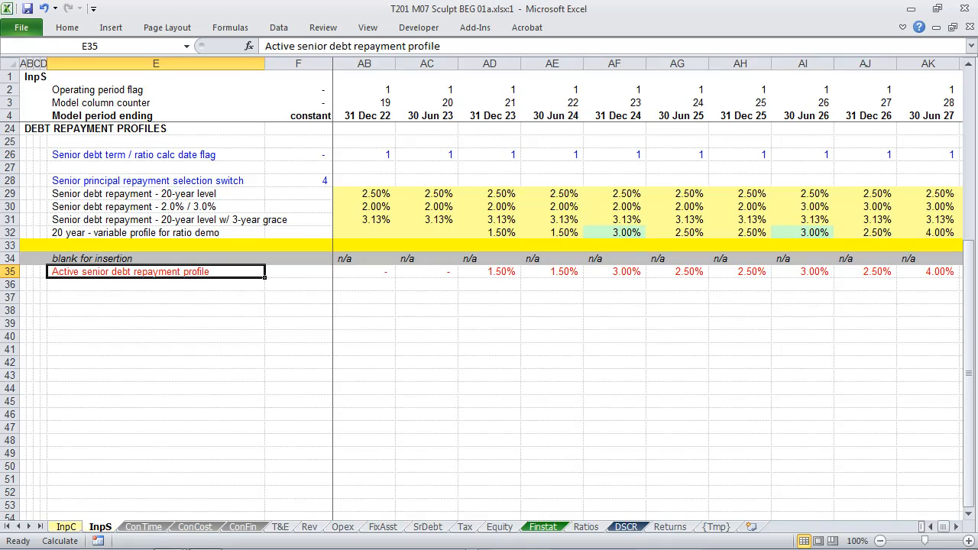
type("S")
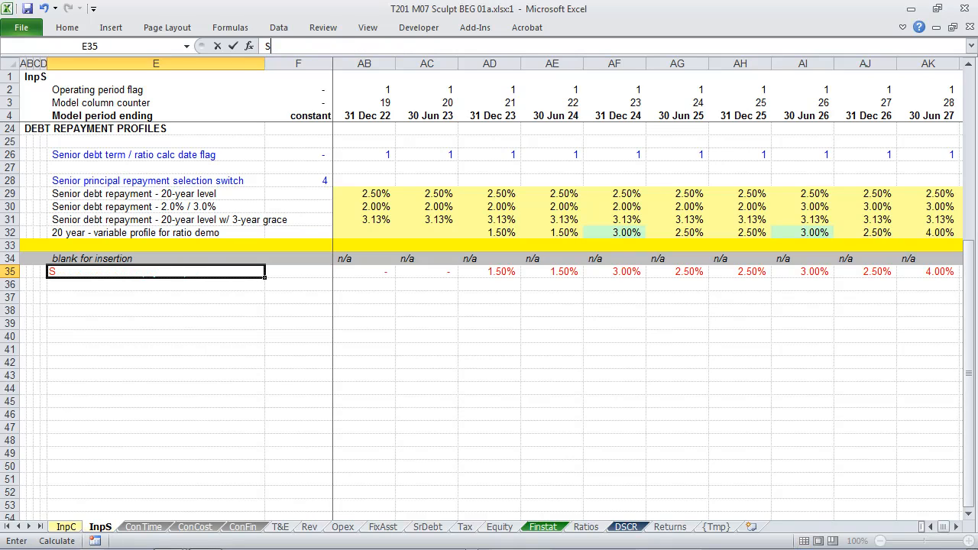
type("elected saved senior de")
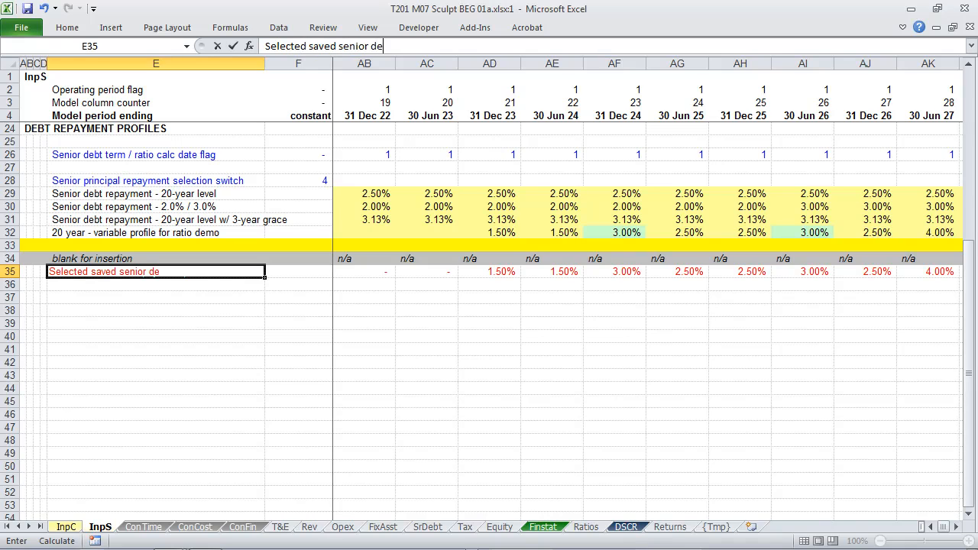
type("bt repayment pfl")
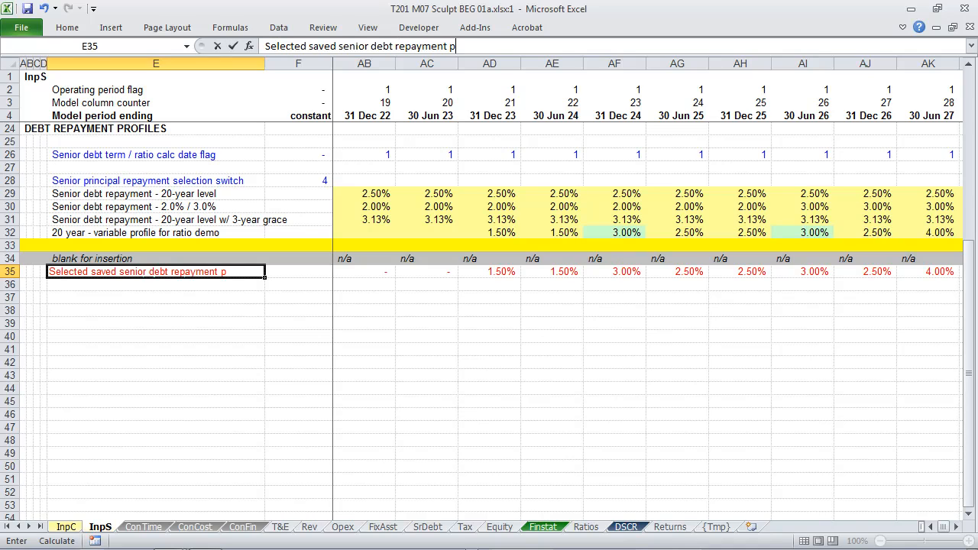
key("BackSpace")
key("BackSpace")
type("rofile")
key("ctrl+Return")
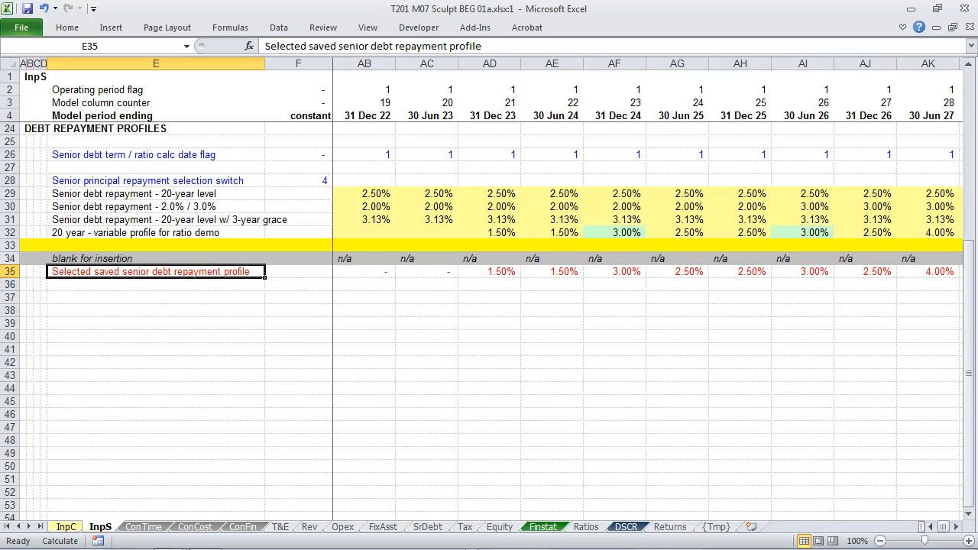
Reword the InpS label as "Senior debt repayment profile - saved selection" and return to its linked row in SrDebt.
key("F2")
key("Home")
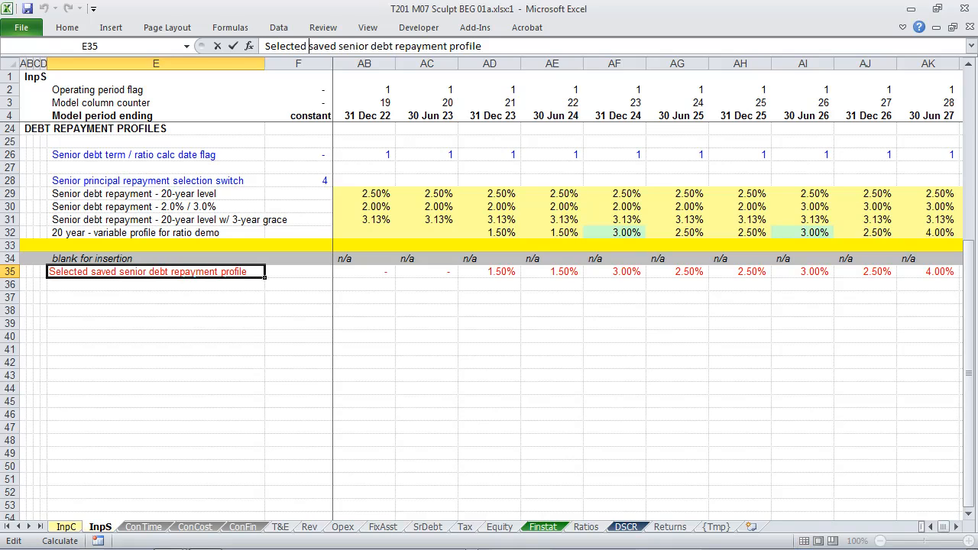
key("Delete")
type("S")
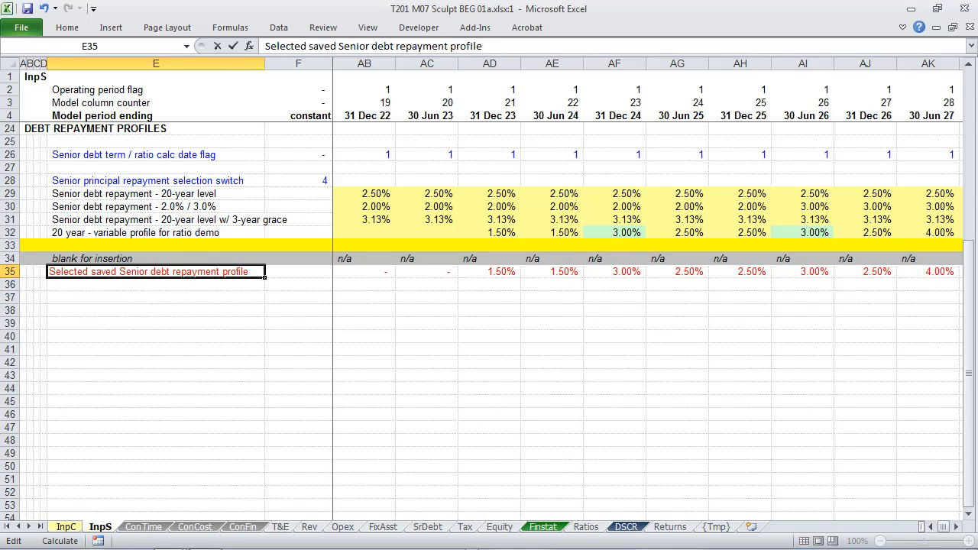
key("ctrl+shift+Right")
key("ctrl+shift+Right")
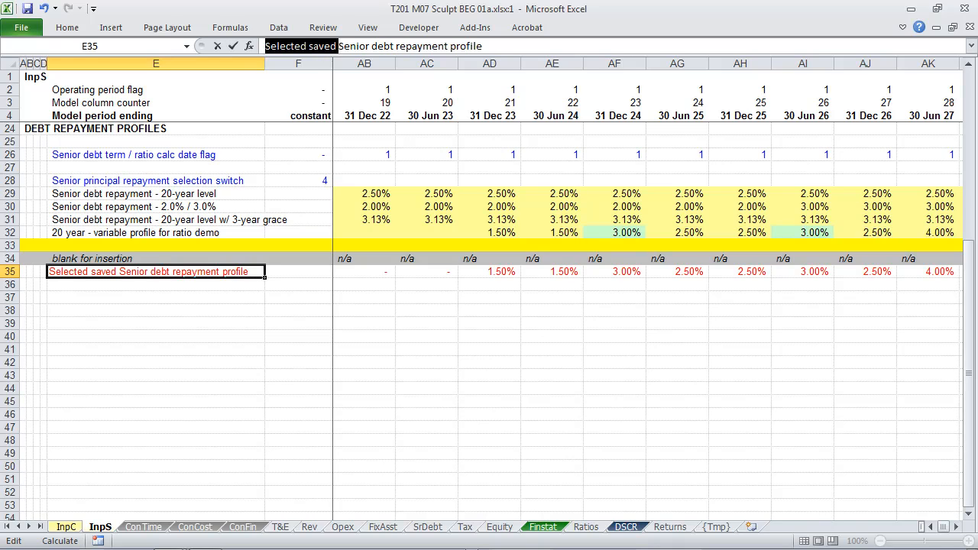
key("Delete")
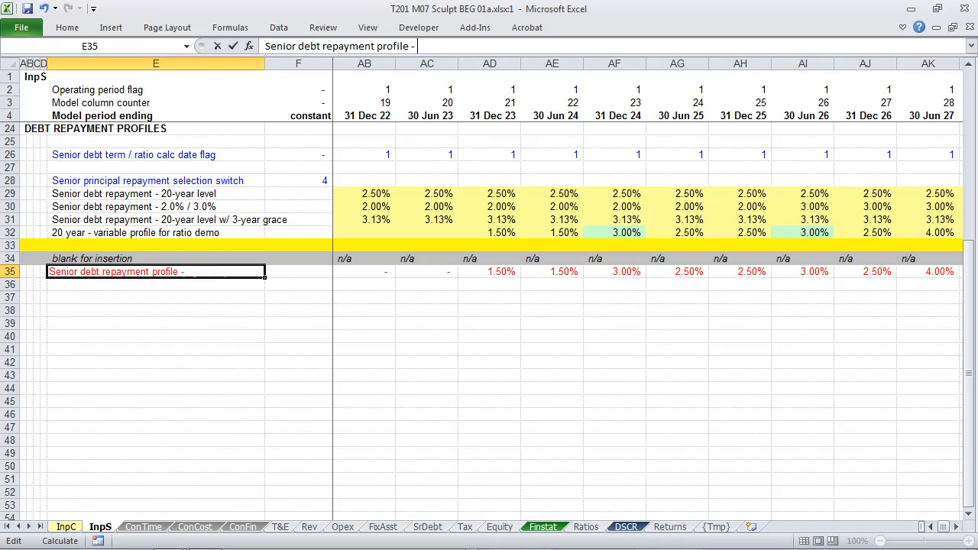
type("saved slelection")
key("Return")
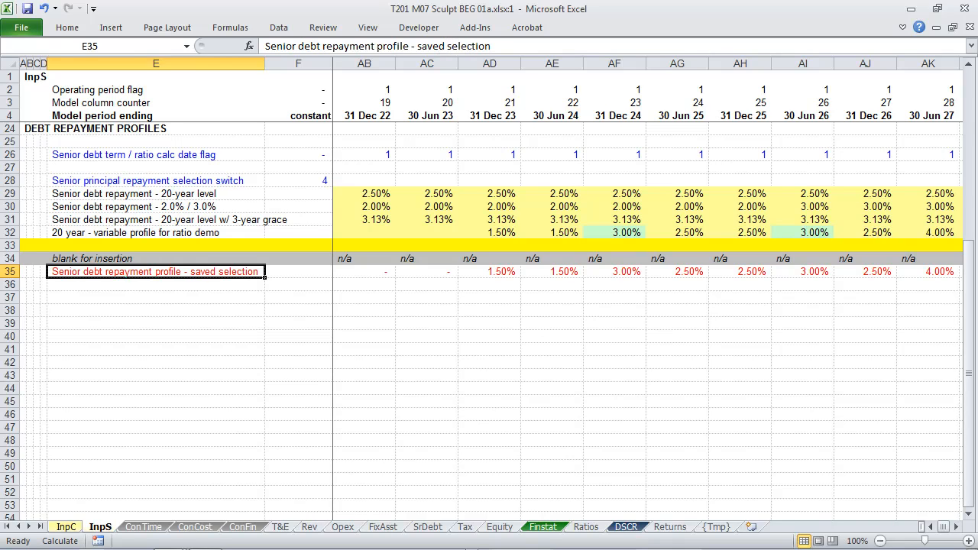
key("F5")
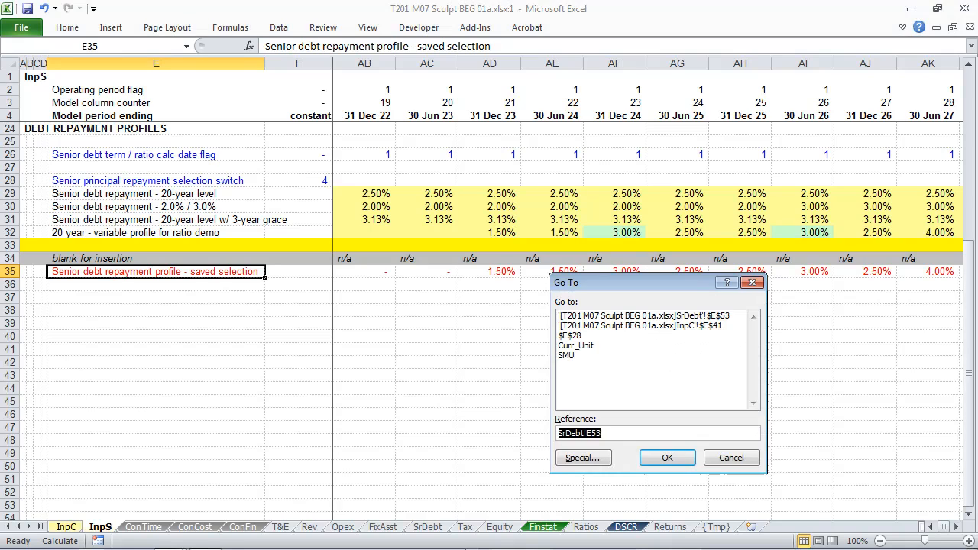
key("Return")
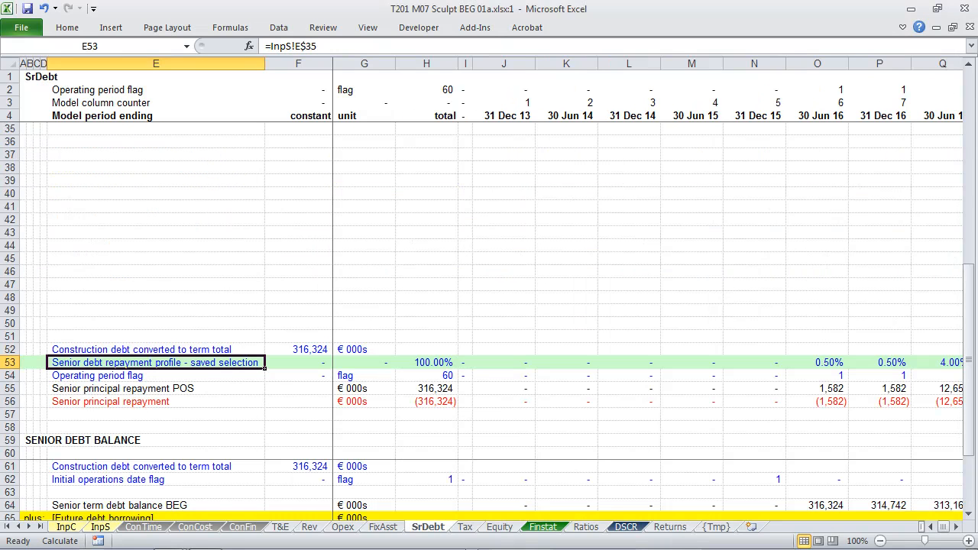
Label cell E36 "Target DSCR guess" under the PRINCIPAL REPAYMENT heading in the SrDebt sheet.
key("Up")
key("Up")
key("Up")
key("Up")
key("Up")
key("Up")
key("Up")
key("Up")
key("Up")
key("Up")
key("Up")
key("Up")
key("Up")
key("Up")
key("Up")
key("Up")
key("Up")
key("Up")
key("Up")
key("Up")
key("Down")
key("Down")
key("Down")
key("Down")
key("Down")
key("Down")
key("Down")
key("Down")
key("Up")
key("Up")
key("Right")
key("Left")
type("Targ")
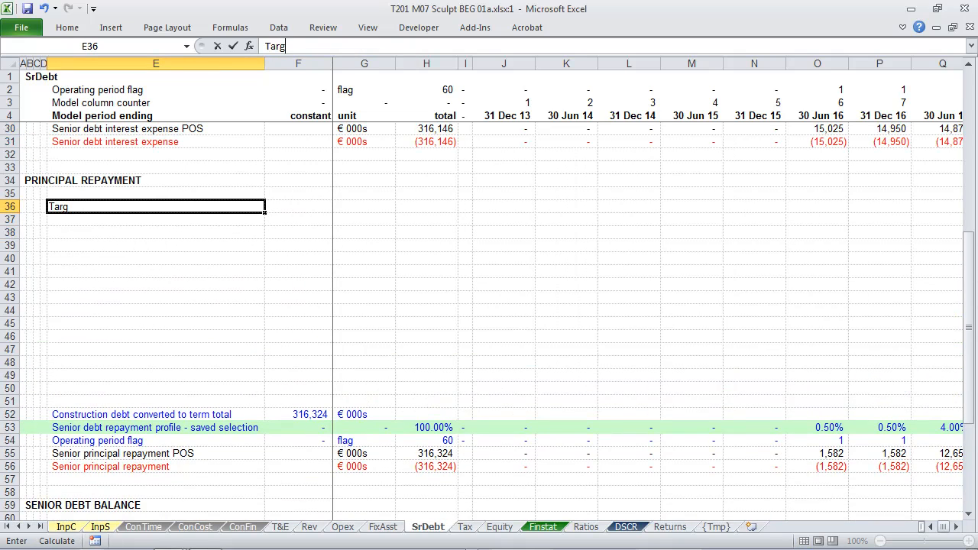
type("et DSCR guess")
key("Return")
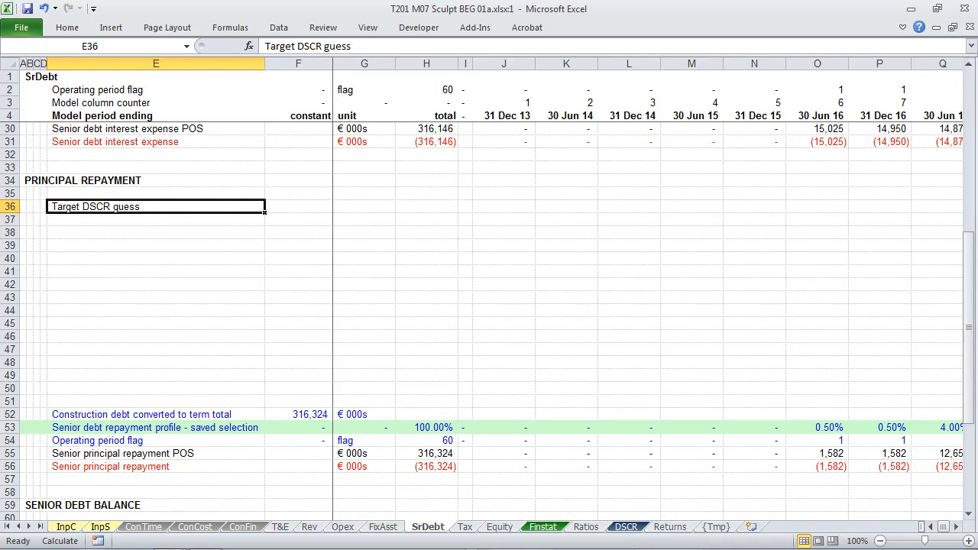
Enter 1.75 as the target DSCR guess constant and format it as a yellow input with four decimals.
key("Right")
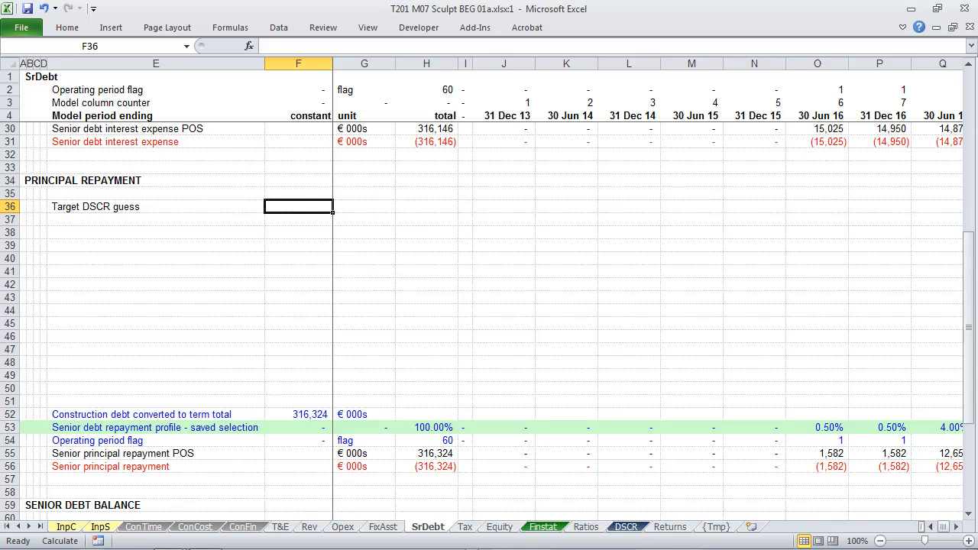
type("1")
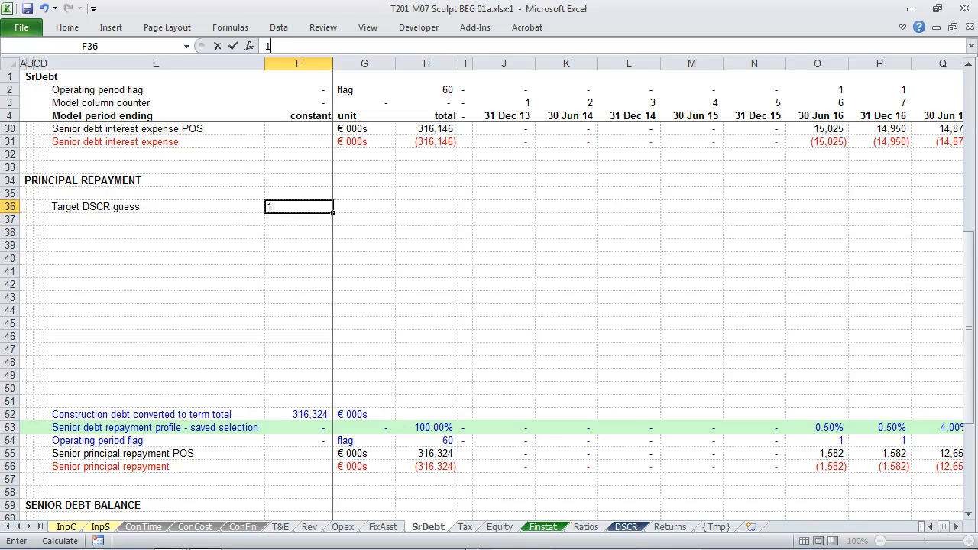
type(".75")
key("ctrl+Return")
key("shift+space")
key("ctrl+shift+f")
key("Right")
key("Left")
key("ctrl+shift+i")
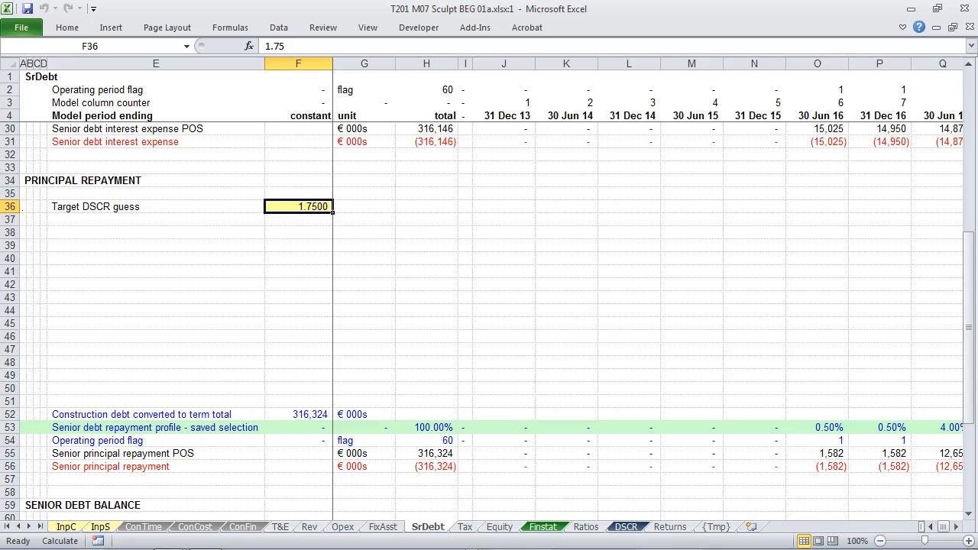
Set the unit of the Target DSCR guess row to "ratio".
key("Right")
type("ratio")
key("Return")
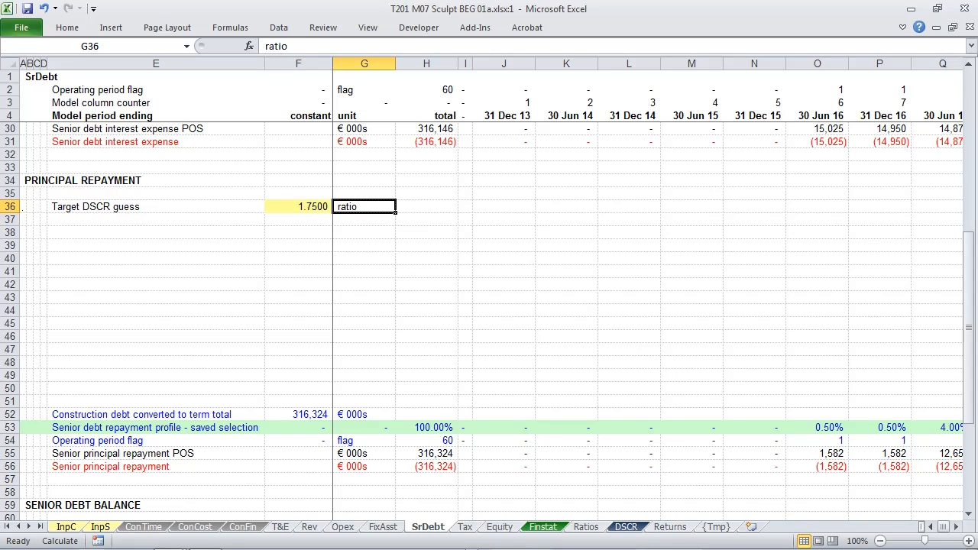
Review the DSCR chart in the other workbook window and return to the SrDebt sheet.
key("ctrl+Tab")
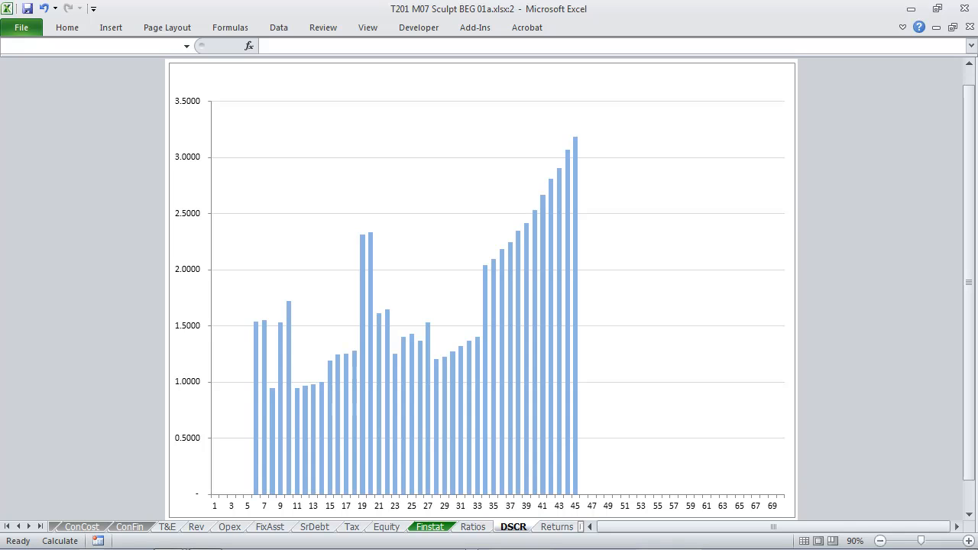
key("alt")
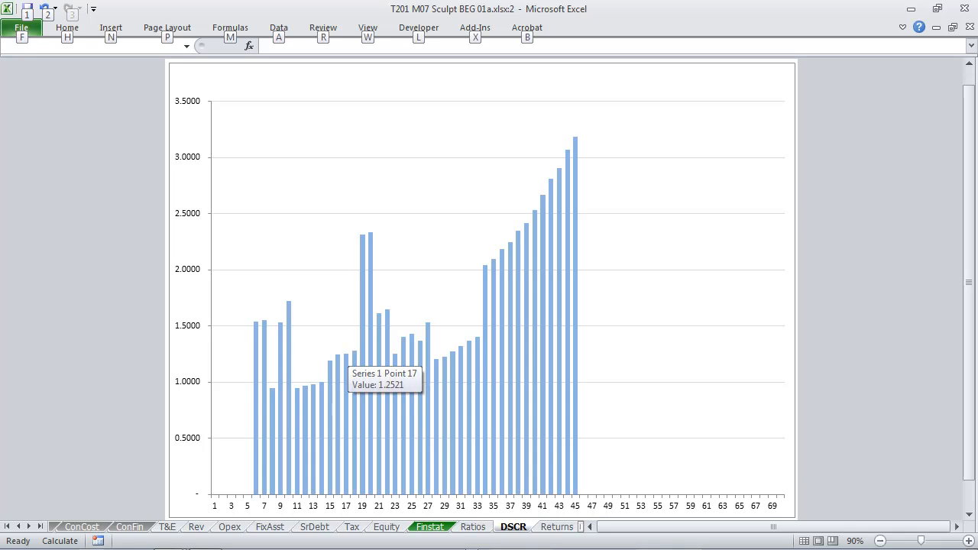
key("alt+Tab")
Link cell E37 in the SrDebt sheet to the "CFADS over debt term" label on the Ratios sheet with the formula = Ratios!E$18.
key("Left")
key("Left")
key("Down")
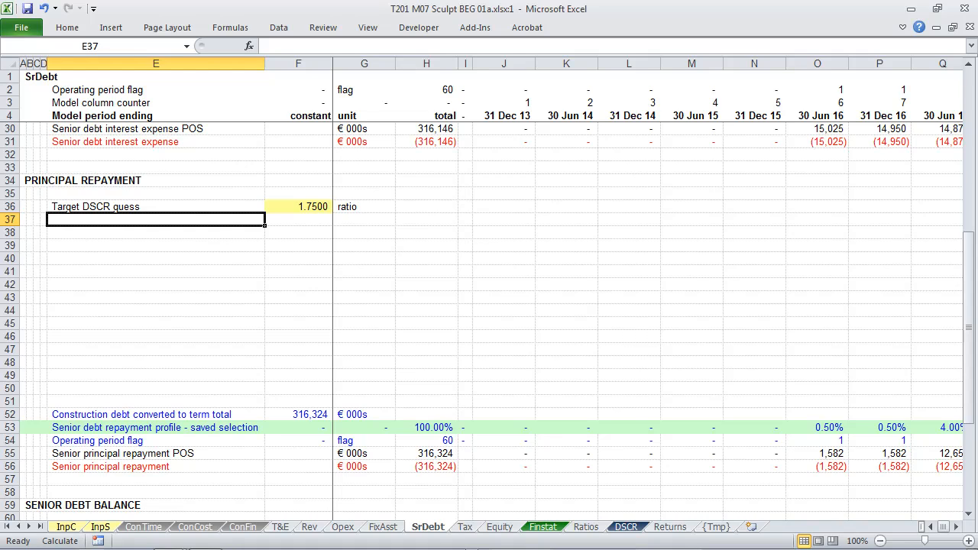
type("=")
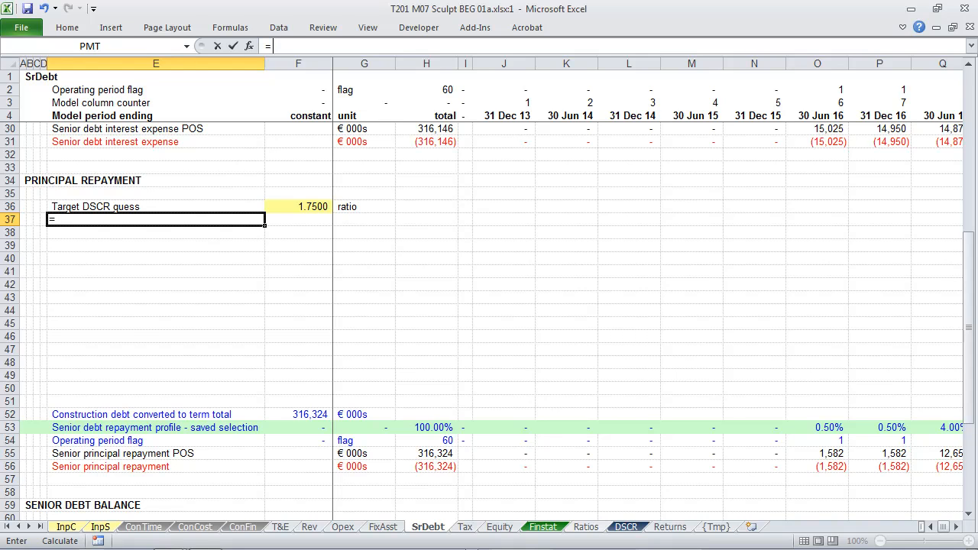
key("ctrl+Page_Down")
key("ctrl+Page_Down")
key("ctrl+Page_Down")
key("ctrl+Page_Down")
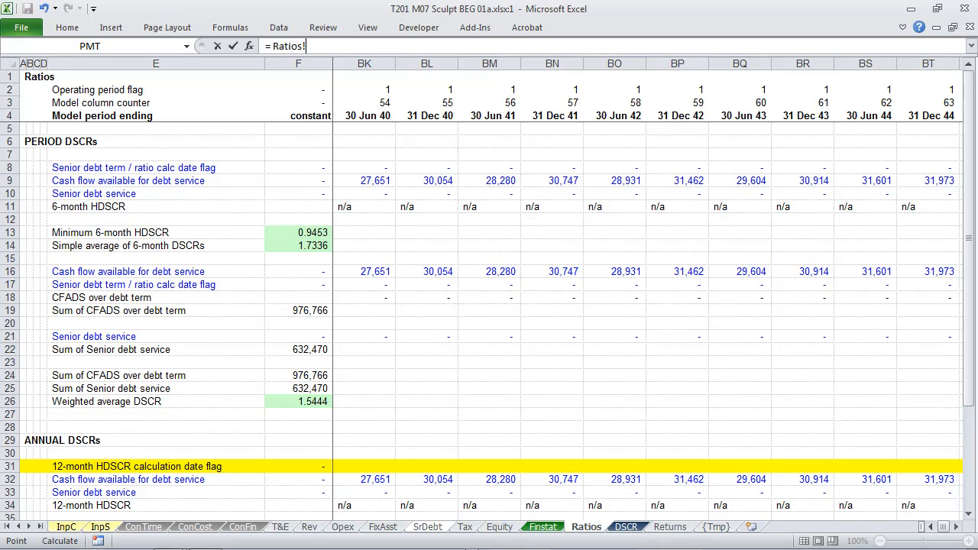
key("Down")
key("Down")
key("Down")
key("Down")
key("Down")
key("Down")
key("Down")
key("Down")
key("Down")
key("Down")
key("Down")
key("Down")
key("Down")
key("Down")
key("Down")
key("Down")
key("Down")
key("Down")
key("Down")
key("Down")
key("Down")
key("Down")
key("Up")
key("Up")
key("Up")
key("Up")
key("Up")
key("Up")
key("Up")
key("Up")
key("Up")
key("Up")
key("Up")
key("Up")
key("Up")
key("Up")
key("Up")
key("Up")
key("Up")
key("Up")
key("Up")
key("Up")
key("Up")
key("Up")
key("Up")
key("Up")
key("Up")
key("Up")
key("Up")
key("Up")
key("Up")
key("Up")
key("Up")
key("Up")
key("Up")
key("Up")
key("Up")
key("Up")
key("Up")
key("Down")
key("Down")
key("Down")
key("Down")
key("Down")
key("Down")
key("Down")
key("Down")
key("Down")
key("Down")
key("Down")
key("Left")
key("Left")
key("Left")
key("Left")
key("Home")
key("Left")
key("Left")
key("F4")
key("F4")
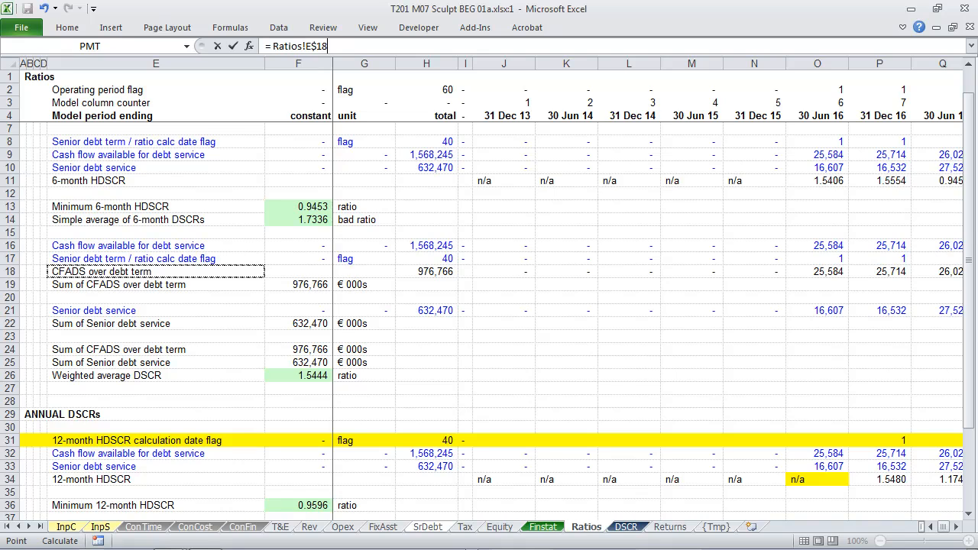
key("Return")
Copy the E37 link across the whole of row 37, recalculate, and format the row as an imported line in blue.
key("ctrl+c")
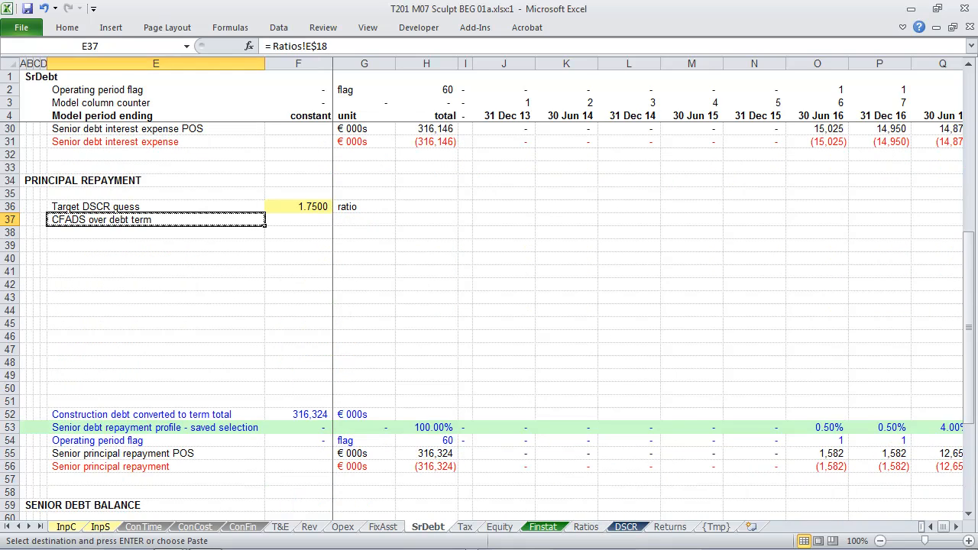
key("ctrl+shift+Right")
key("Return")
key("Right")
key("Right")
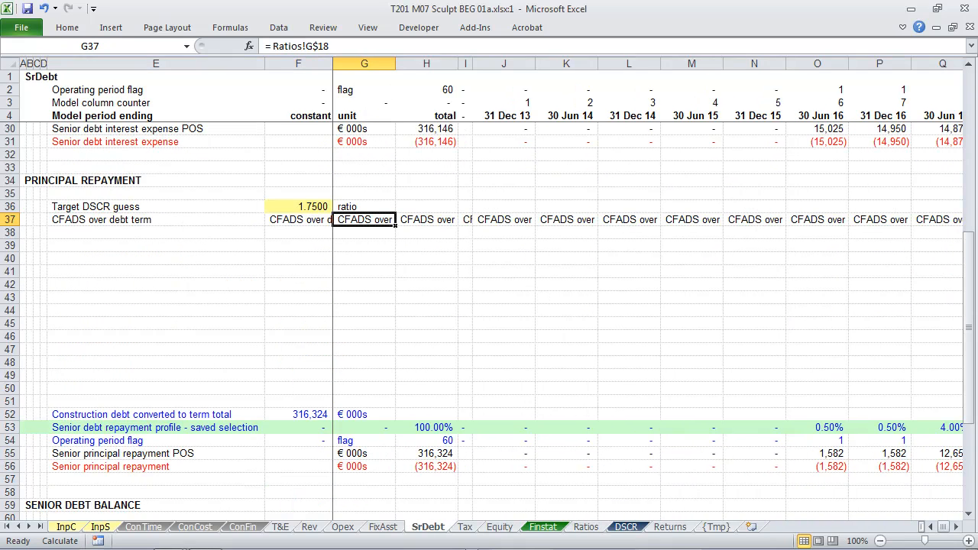
key("F9")
key("shift+space")
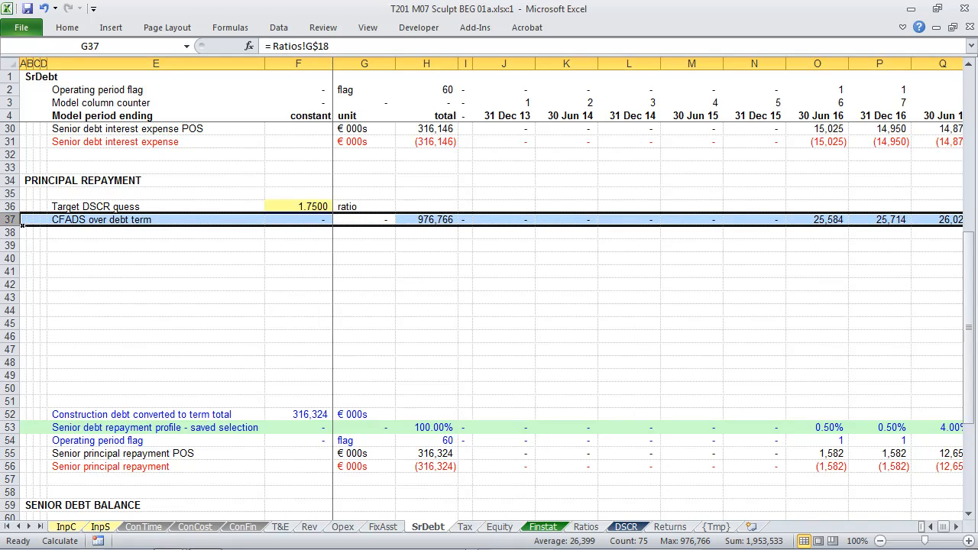
key("ctrl+shift+i")
Format the source CFADS over debt term row on the Ratios sheet in red as an exported line and return to SrDebt.
key("Left")
key("Left")
key("ctrl+bracketleft")
key("shift+space")
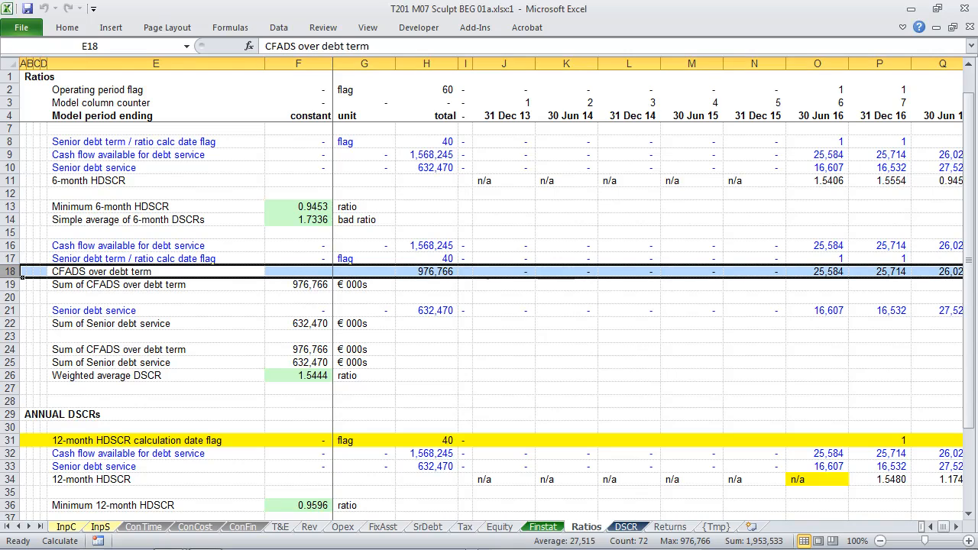
key("Right")
key("Right")
key("Right")
key("Right")
key("Right")
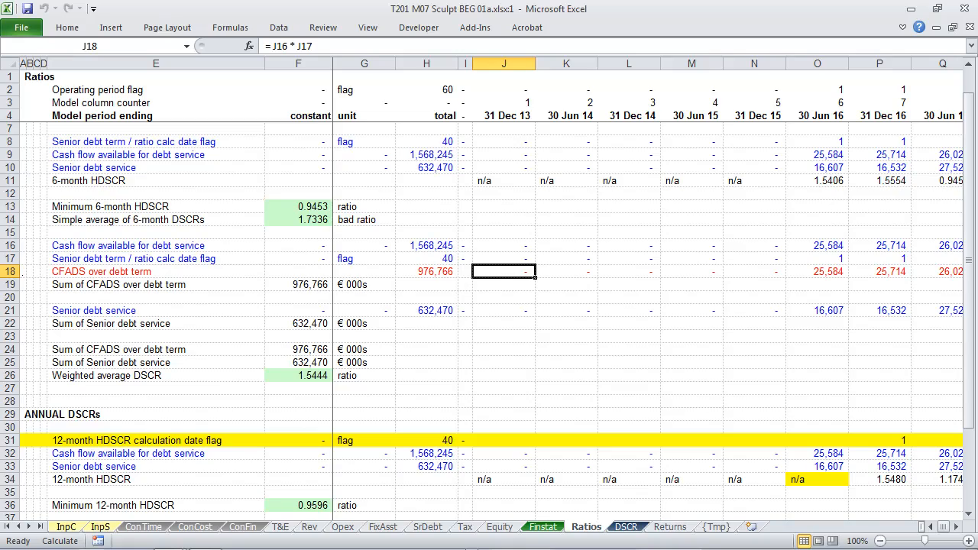
key("F5")
key("Return")
Label cell E38 "Target debt service" below the CFADS over debt term row.
key("Down")
key("Down")
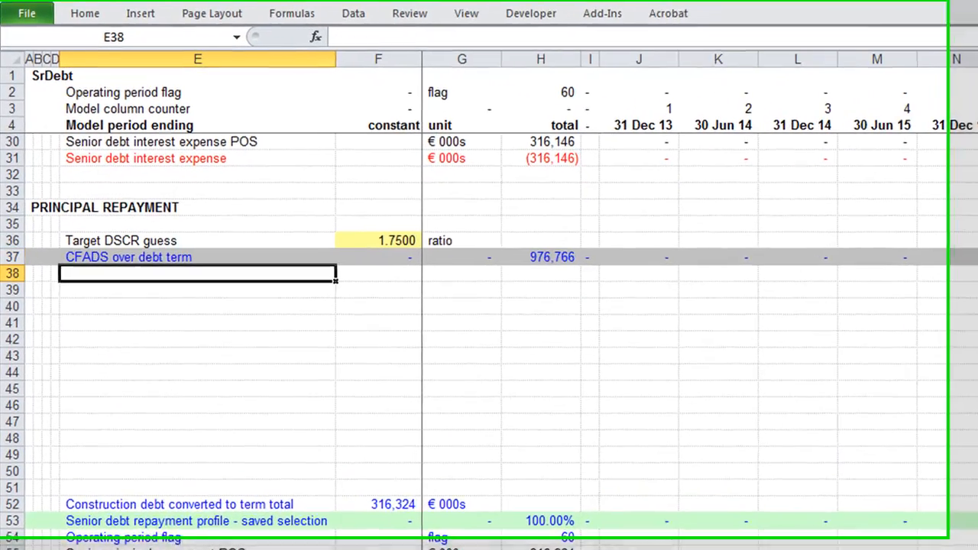
key("Up")
type("Targe")
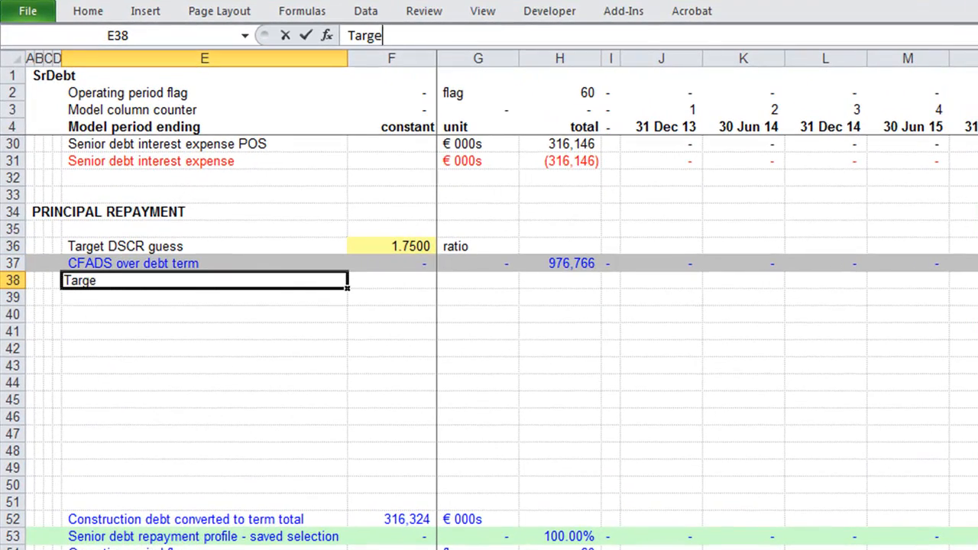
type("t debt service")
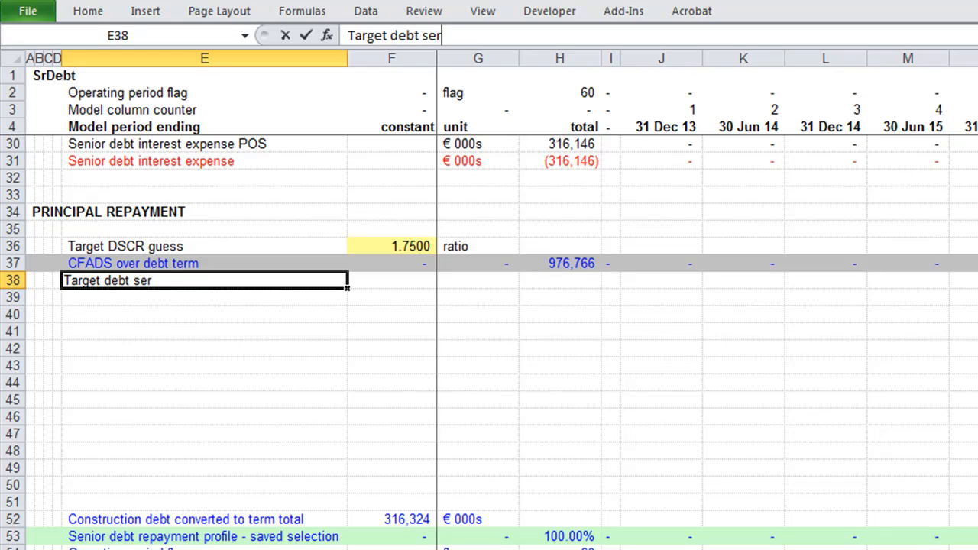
Calculate target debt service in J38 with the formula = J37 / $F36 and copy it across the timeline columns.
key("Right")
key("Right")
key("Right")
key("Right")
key("Right")
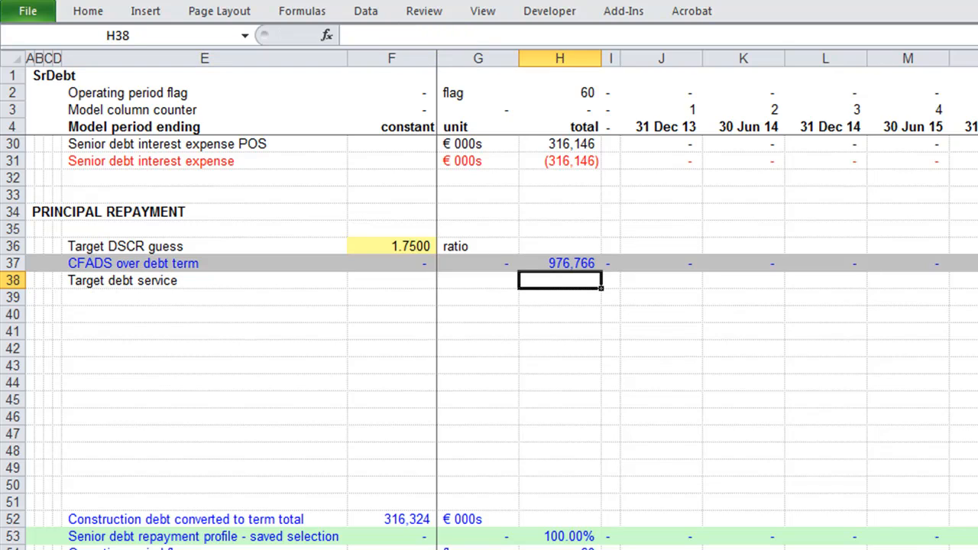
type("=")
key("Up")
type("/")
key("Up")
key("Up")
key("Left")
key("Left")
key("Left")
key("Left")
key("F4")
key("F4")
key("F4")
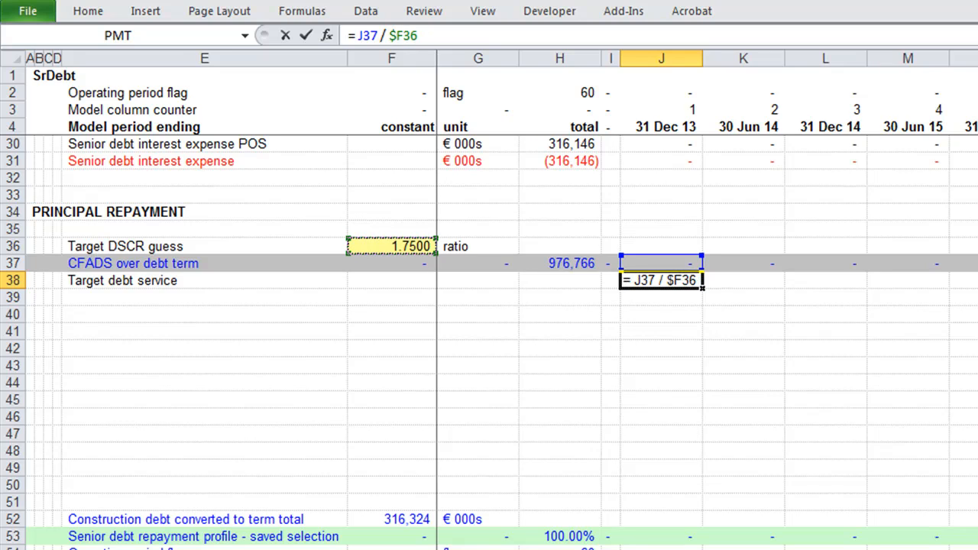
key("ctrl+Return")
key("ctrl+c")
key("ctrl+shift+Right")
key("ctrl+v")
Total the Target debt service row in H38 with a SUM of all periods from J38 onward.
key("Home")
key("Right")
type("=SUM(")
key("Up")
key("Down")
key("Right")
key("Right")
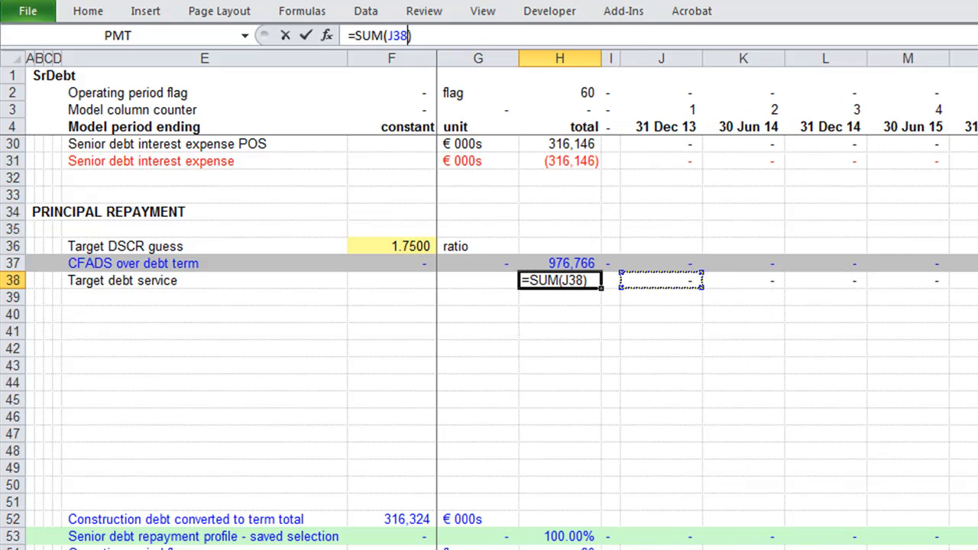
key("ctrl+shift+Right")
type(")")
key("ctrl+Return")
key("Left")
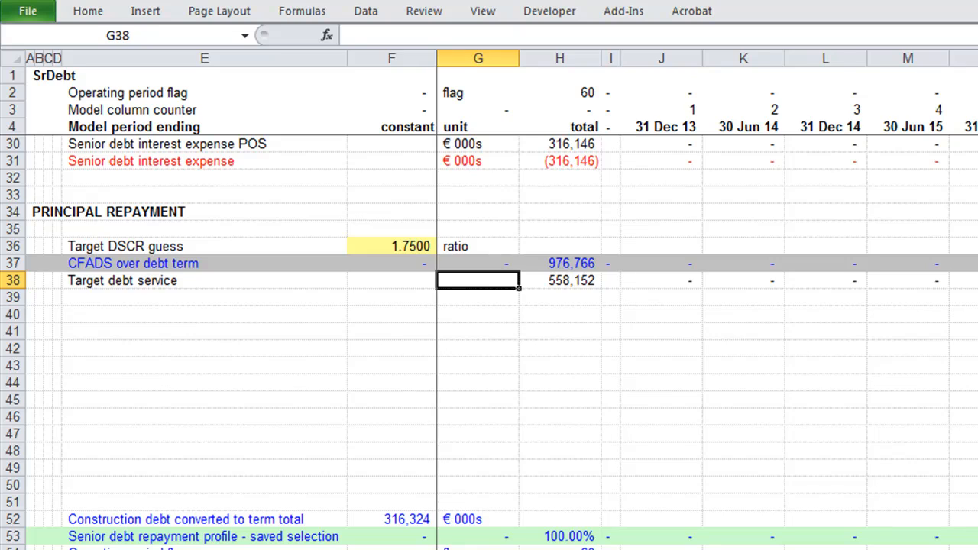
key("Down")
key("Down")
key("Left")
key("Left")
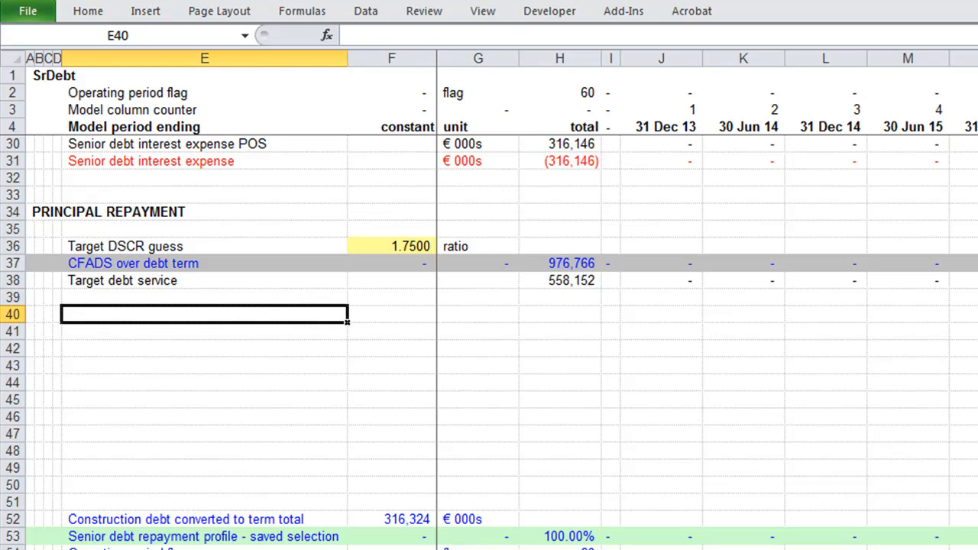
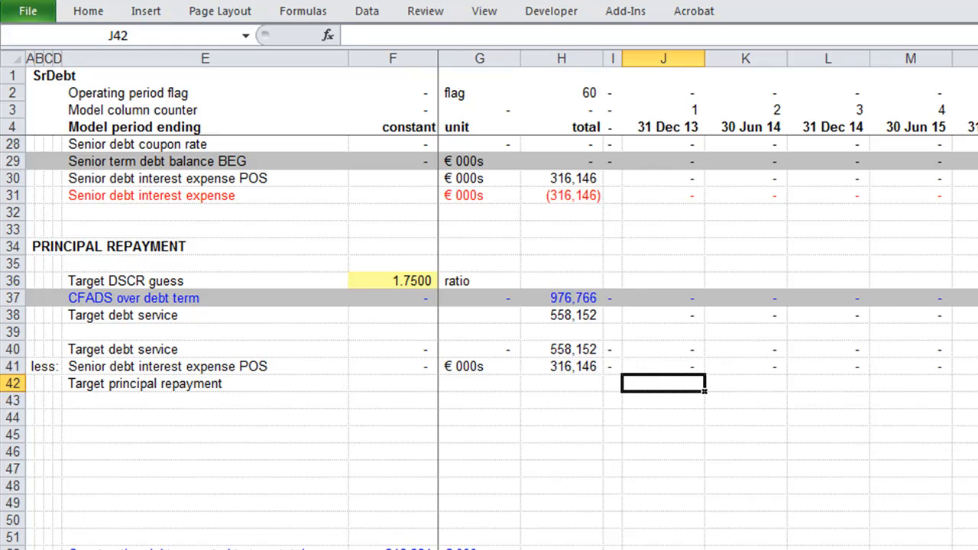
Calculate target principal repayment in J42 with the formula = J40 - J41 and copy it across the timeline columns.
type("=")
key("Up")
key("Up")
type("-")
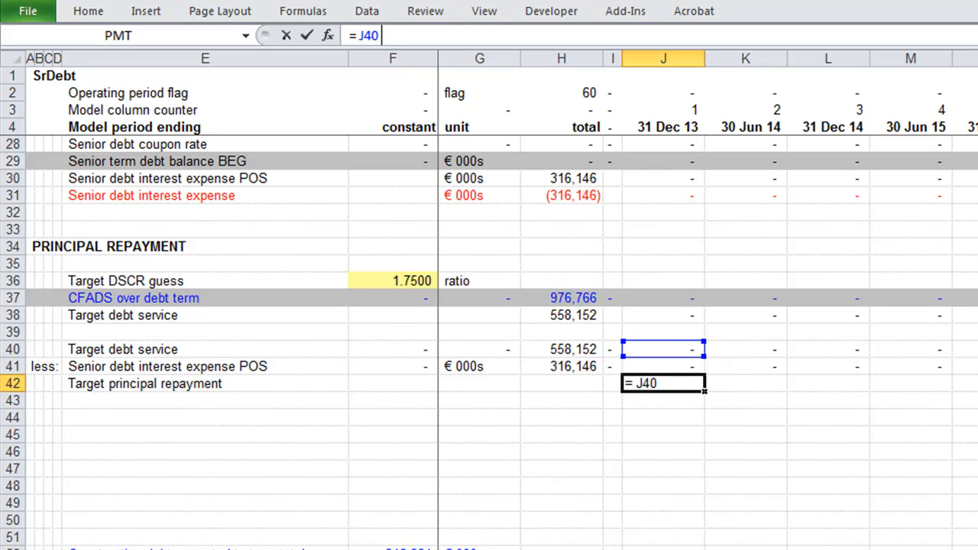
key("Up")
key("ctrl+Return")
key("ctrl+c")
key("ctrl+shift+Right")
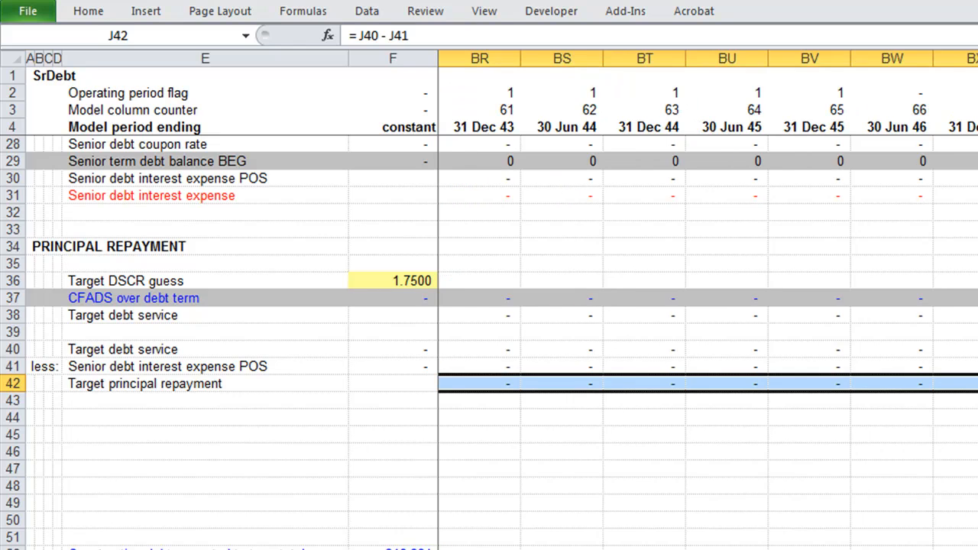
key("Home")
key("Right")
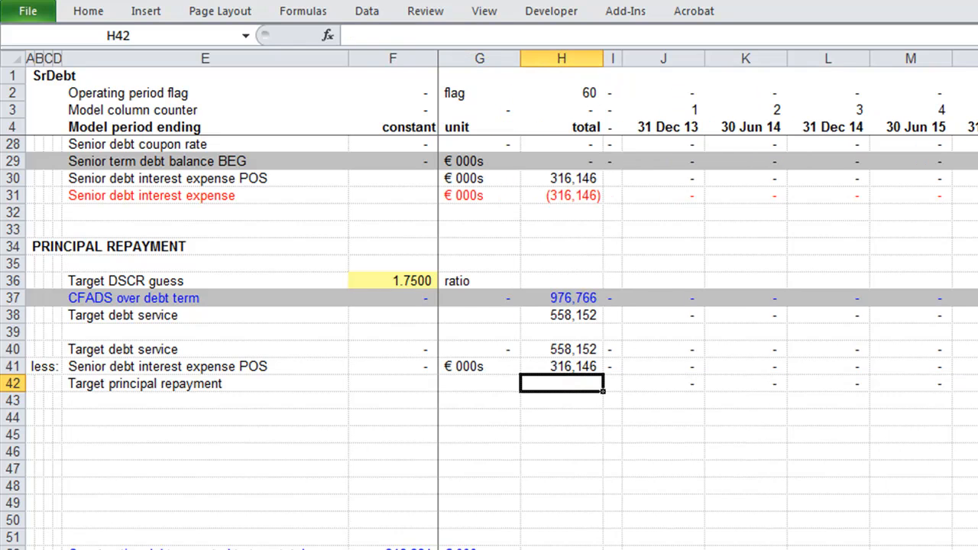
Total the Target principal repayment row in H42 with a SUM of all periods from J42 onward.
key("alt+equal")
key("Right")
key("Right")
key("Down")
key("Down")
key("ctrl+shift+Right")
key("Return")
key("Left")
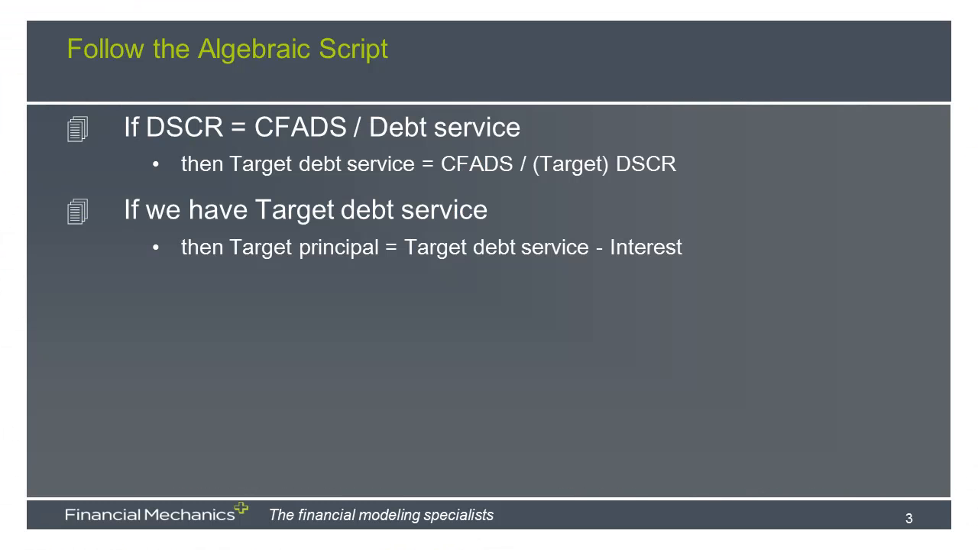
key("Right")
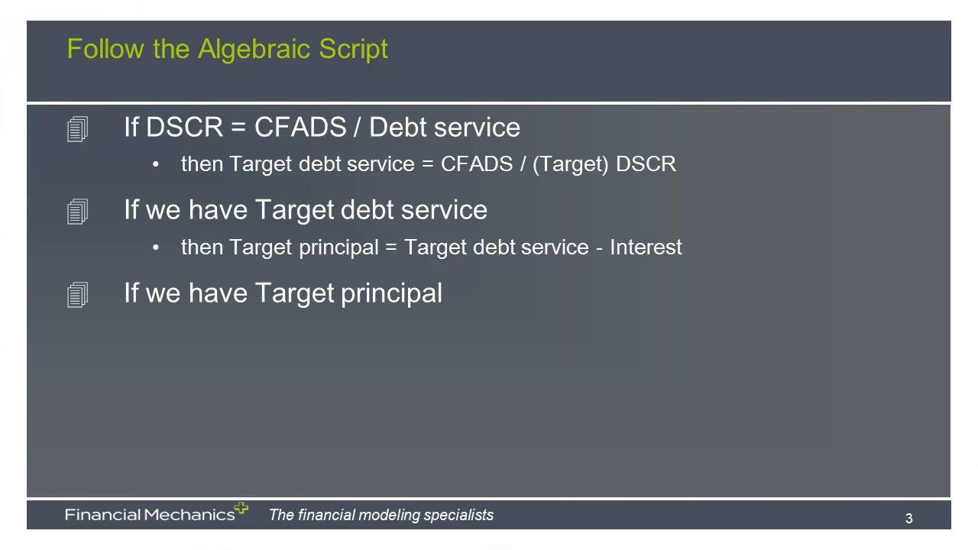
key("Right")
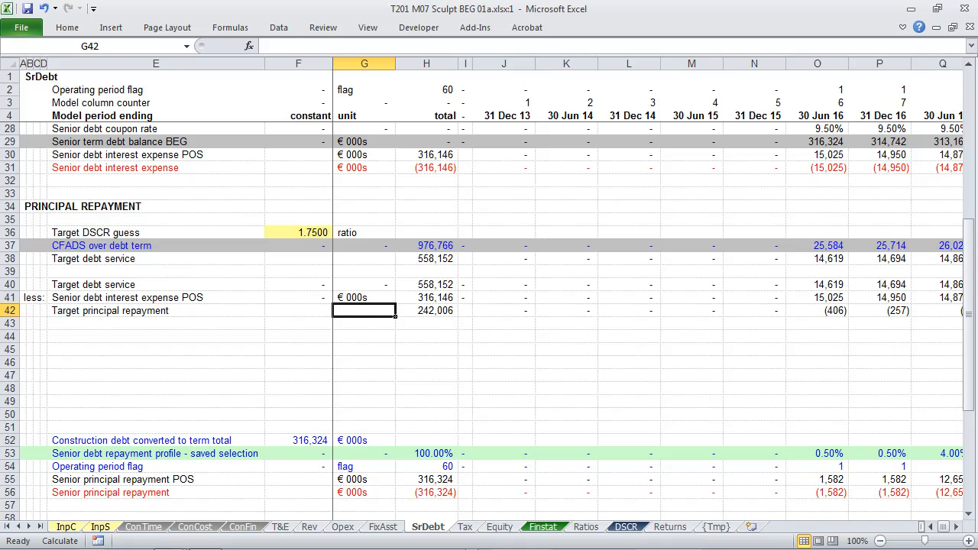
Copy the Construction debt converted to term total row from row 52 into row 44.
key("Down")
key("Down")
key("Down")
key("Down")
key("Down")
key("Down")
key("Down")
key("Down")
key("Down")
key("Down")
key("Left")
key("Left")
key("Up")
key("Down")
key("shift+space")
key("ctrl+c")
key("Up")
key("Up")
key("Up")
key("Up")
key("Up")
key("Up")
key("Up")
key("Up")
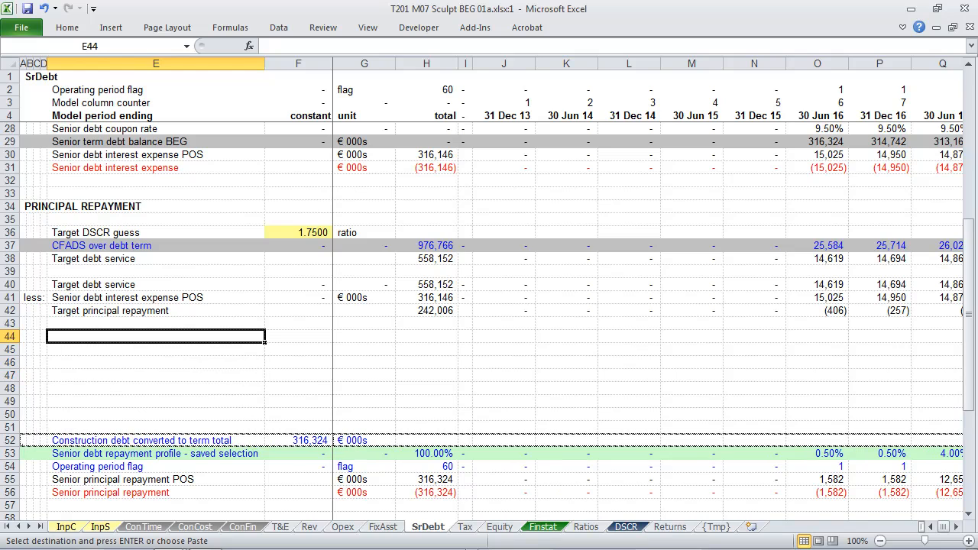
key("shift+space")
key("Return")
Link row 45 to the Target principal repayment row with = E$42 in E45 and copy it across the timeline columns.
key("Down")
type("=")
key("Up")
key("Up")
key("Up")
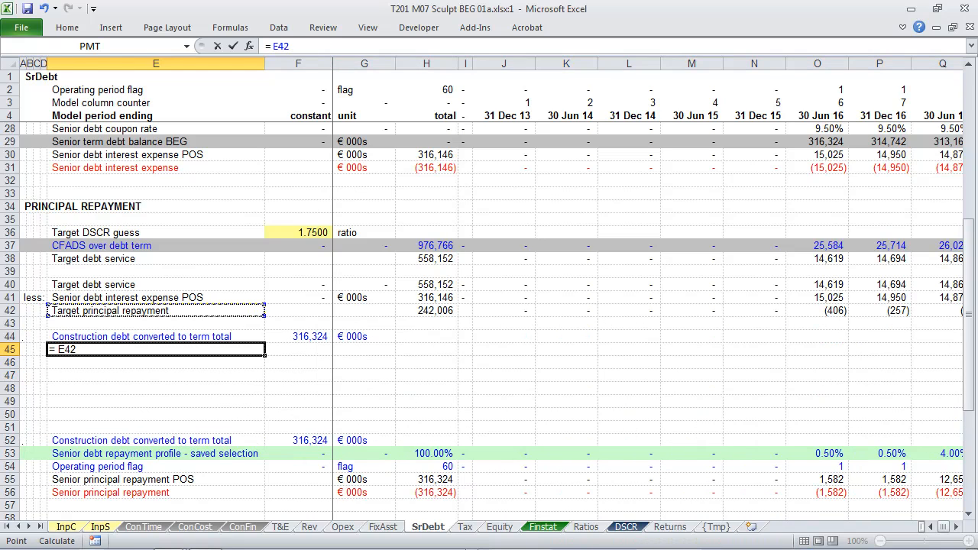
key("F4")
key("F4")
key("ctrl+Return")
key("ctrl+c")
key("Right")
key("ctrl+shift+Right")
key("Return")
key("Right")
Label cell E46 "Sculpted repayment profile LIVE" below the linked target principal repayment row.
key("Left")
key("Left")
key("Down")
type("Sculpted repayment profile LIVE")
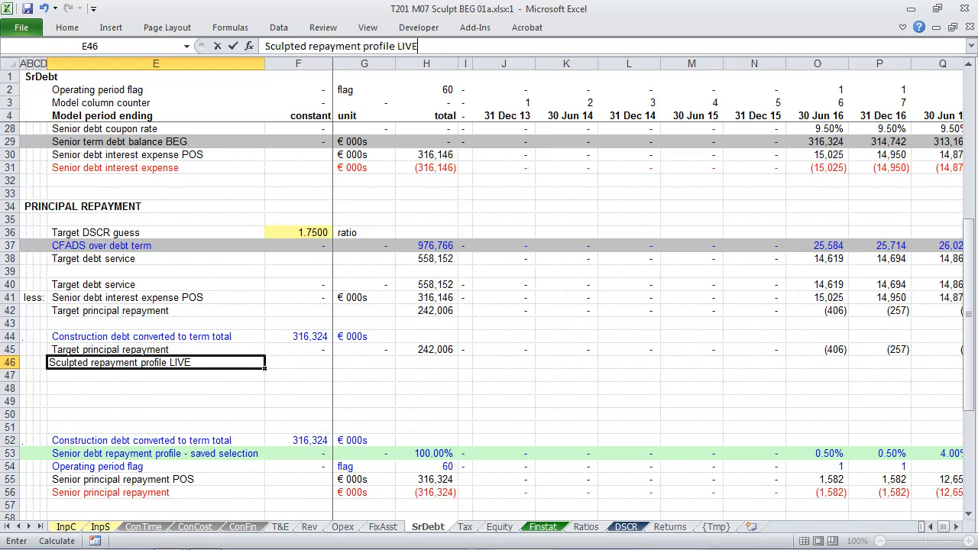
Calculate the sculpted repayment profile in J46 with the formula = J45 / $F44 and copy it across the timeline columns.
key("Right")
key("Right")
key("Right")
key("Right")
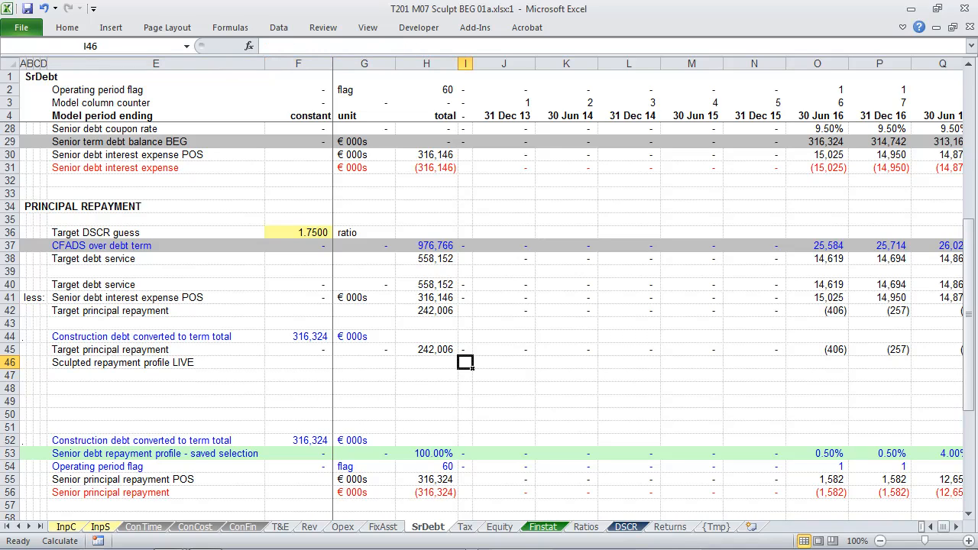
key("Right")
type("=")
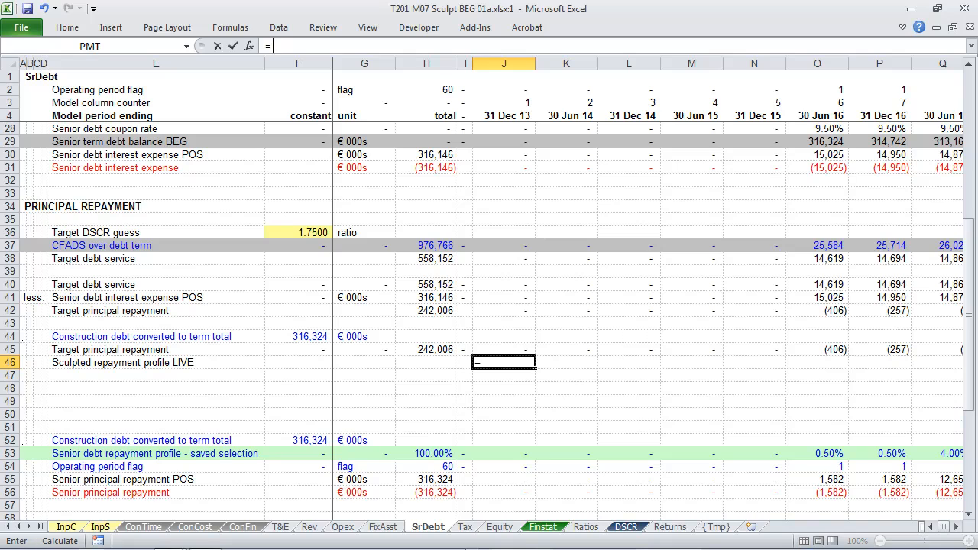
type(" J45 /")
key("Up")
key("Up")
key("Left")
key("Left")
key("Left")
key("Left")
key("F4")
key("F4")
key("F4")
key("ctrl+Return")
key("ctrl+c")
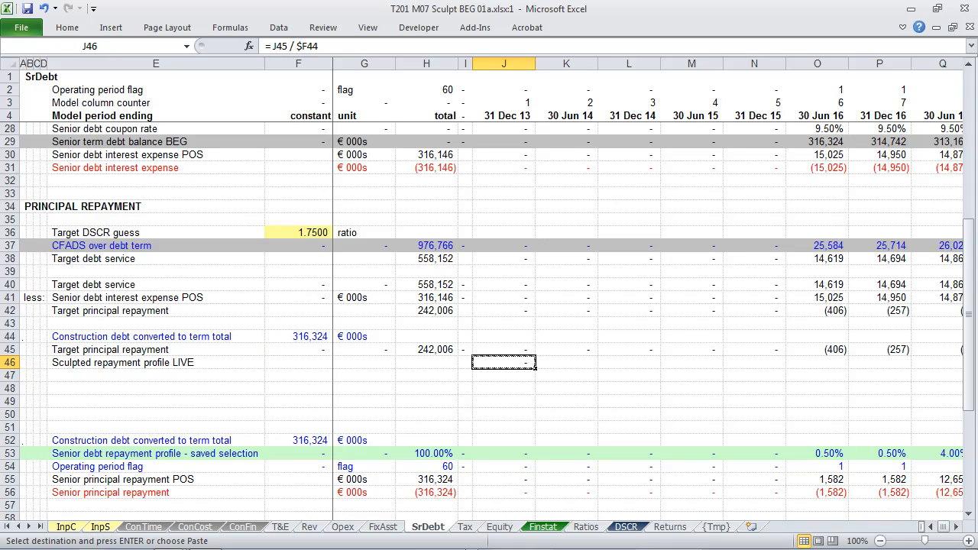
key("ctrl+shift+Right")
key("Return")
key("Home")
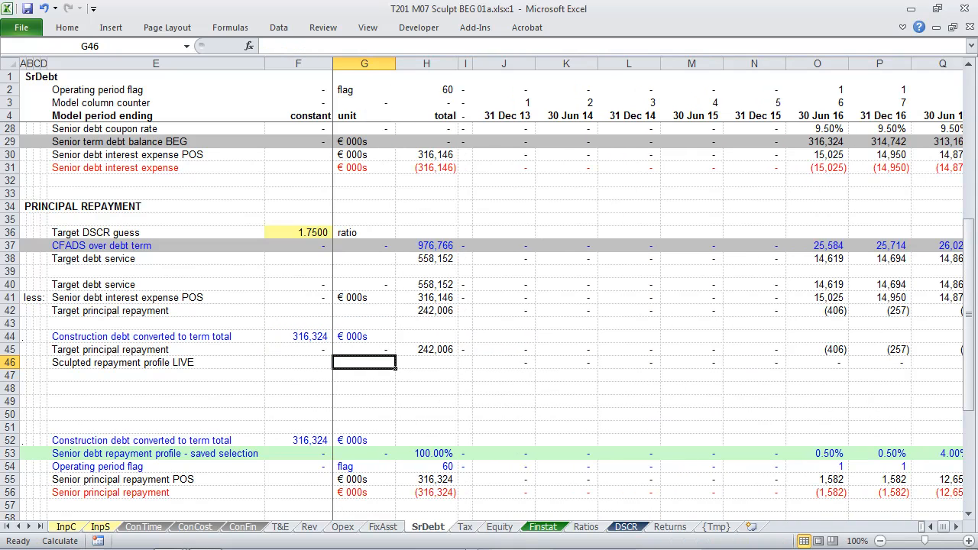
Format row 46 as two-decimal percentages and total it in H46 with =SUM(J46:CA46).
key("shift+space")
key("ctrl+shift+p")
key("Right")
key("alt+equal")
key("Right")
key("Right")
key("Down")
key("ctrl+shift+Right")
key("ctrl+Return")
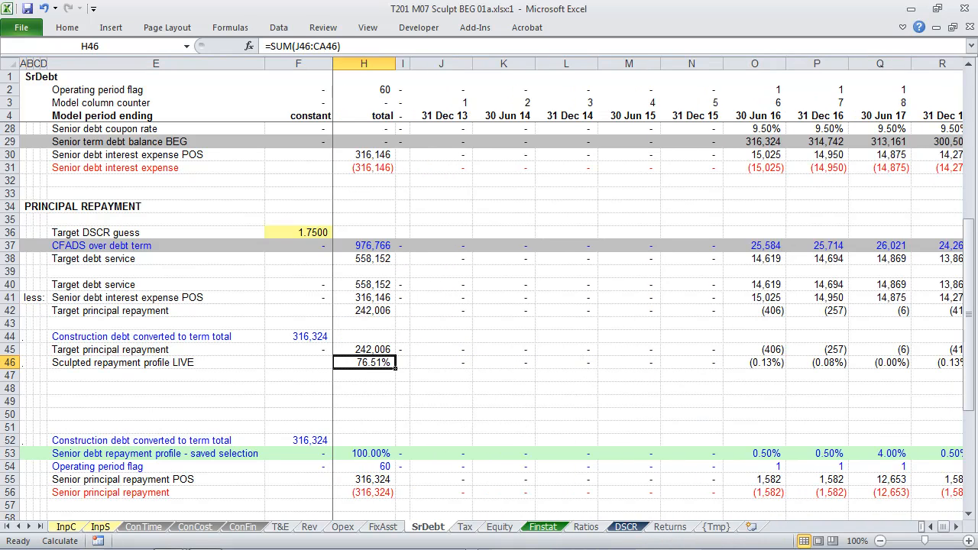
key("Left")
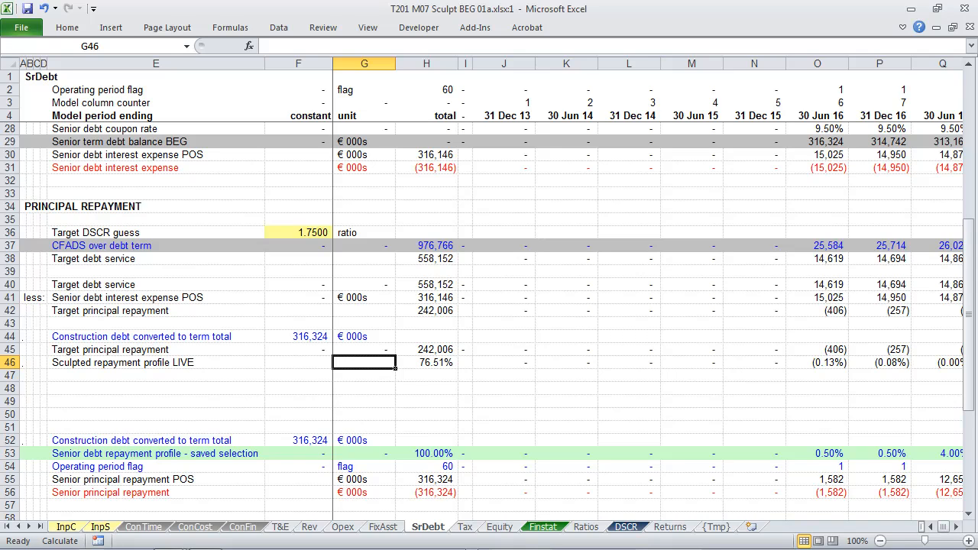
Plot the sculpted repayment profile from J46 across the timeline as a column chart on its own sheet.
key("Right")
key("Right")
key("Right")
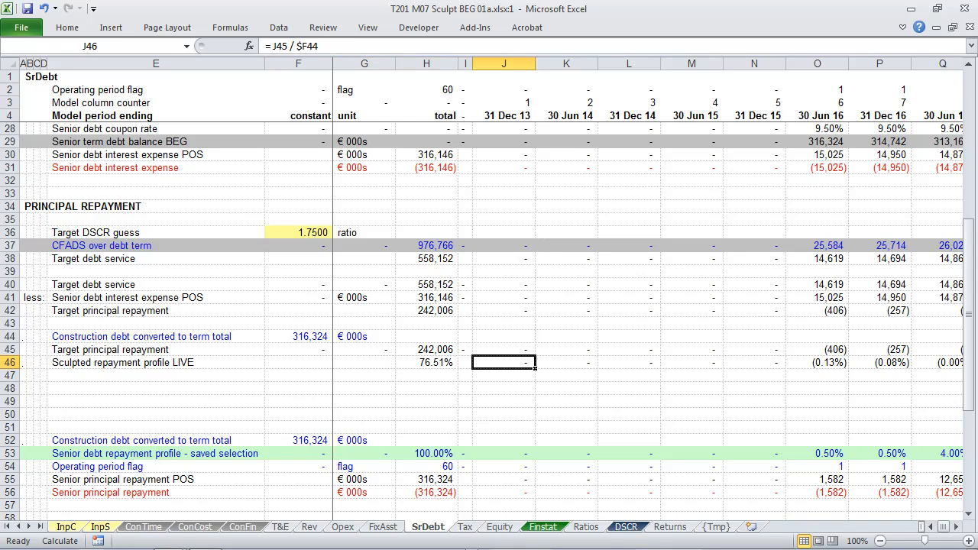
key("ctrl+shift+Right")
key("F11")
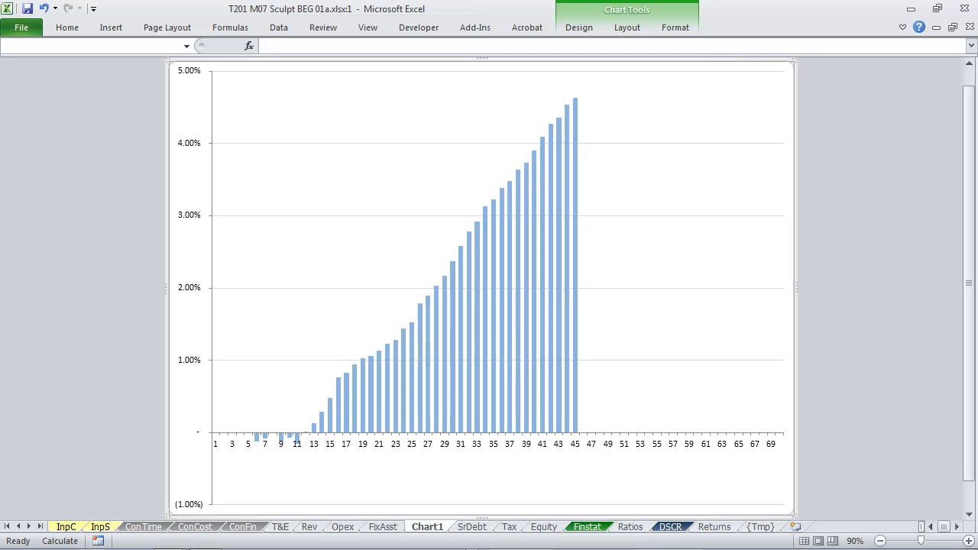
Delete the chart sheet of the sculpted repayment profile and return to the SrDebt sheet.
key("alt")
key("e")
key("l")
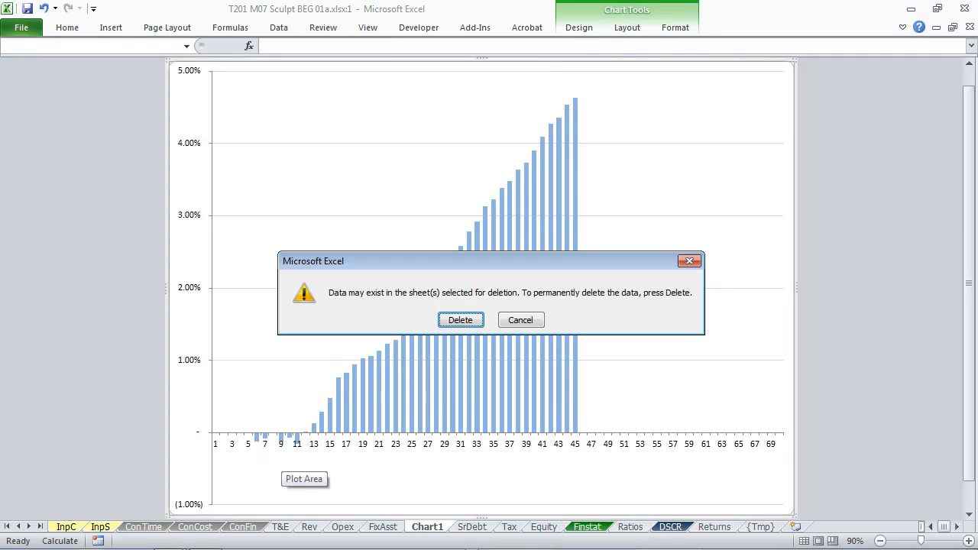
key("Return")
key("Home")
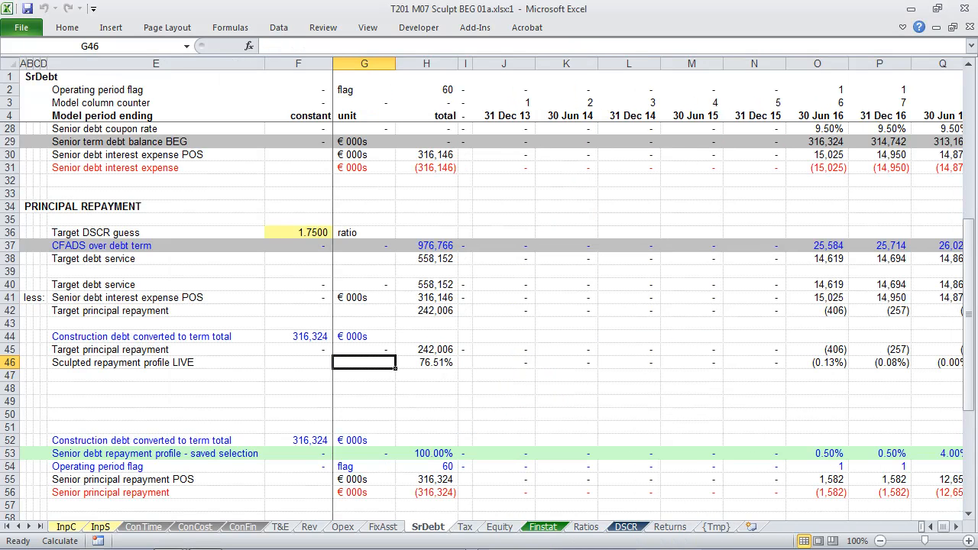
key("Right")
key("Right")
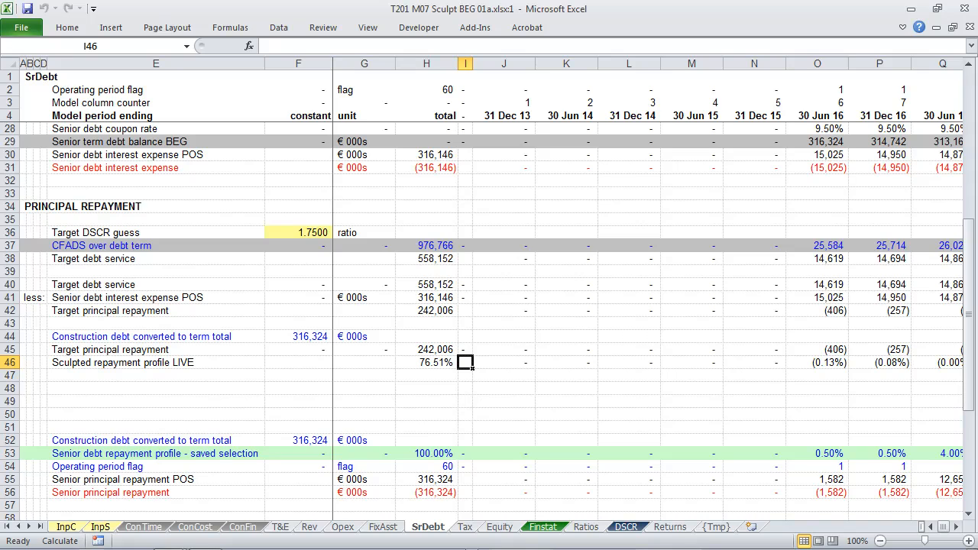
key("Left")
key("Left")
key("Left")
key("Left")
key("Down")
key("Up")
key("Down")
key("Right")
key("Right")
key("Right")
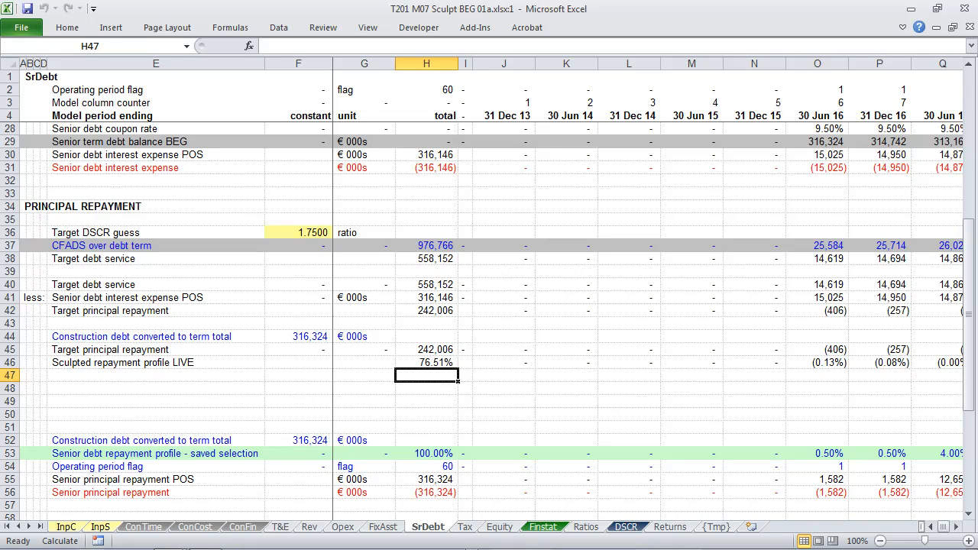
key("Up")
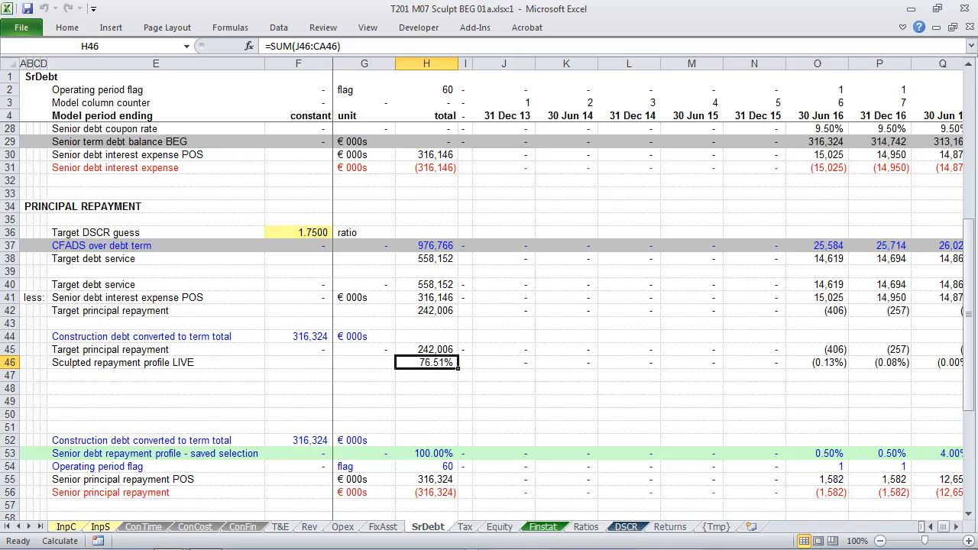
Set the Target DSCR guess in F36 to 1.6.
key("Left")
key("Left")
key("Left")
key("Up")
key("Up")
key("Up")
key("Up")
key("Up")
key("Up")
key("Up")
key("Up")
key("Up")
key("Up")
key("Up")
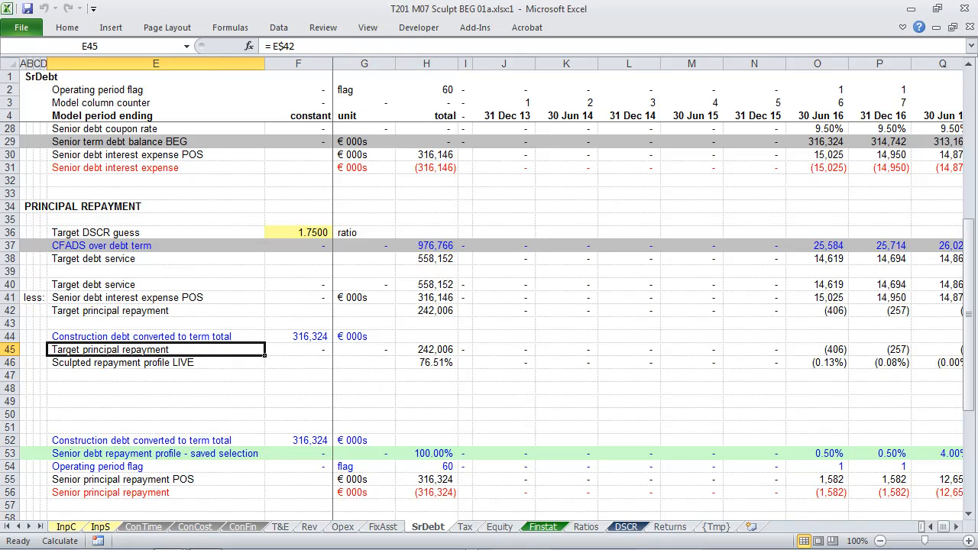
key("Right")
key("Down")
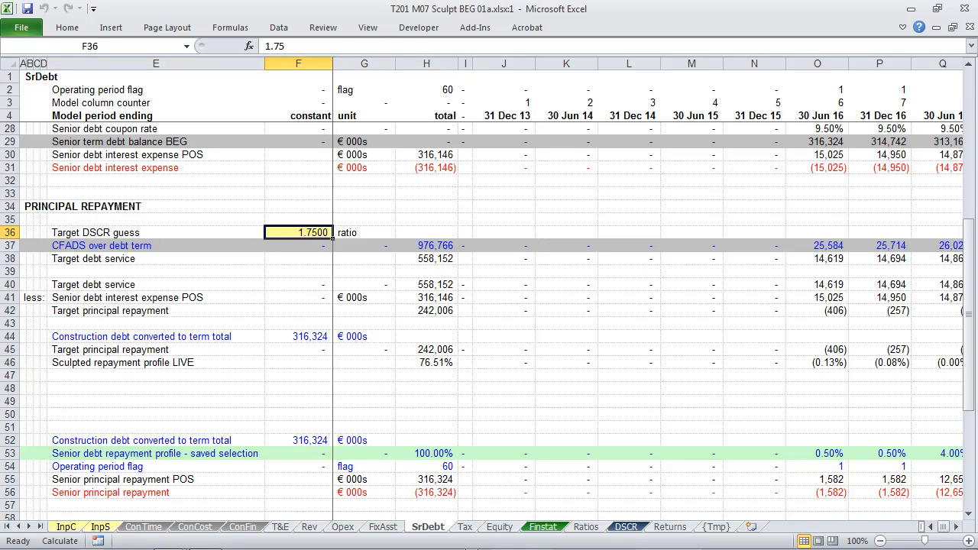
type("1.6")
key("ctrl+Return")
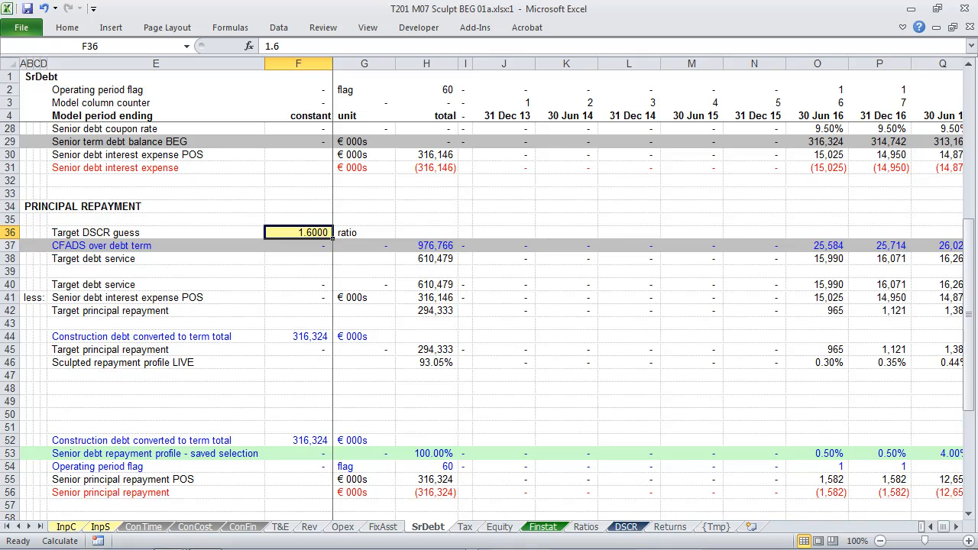
key("Down")
key("Down")
key("Down")
key("Down")
key("Down")
key("Down")
key("Down")
key("Down")
key("Down")
key("Down")
key("Down")
key("Down")
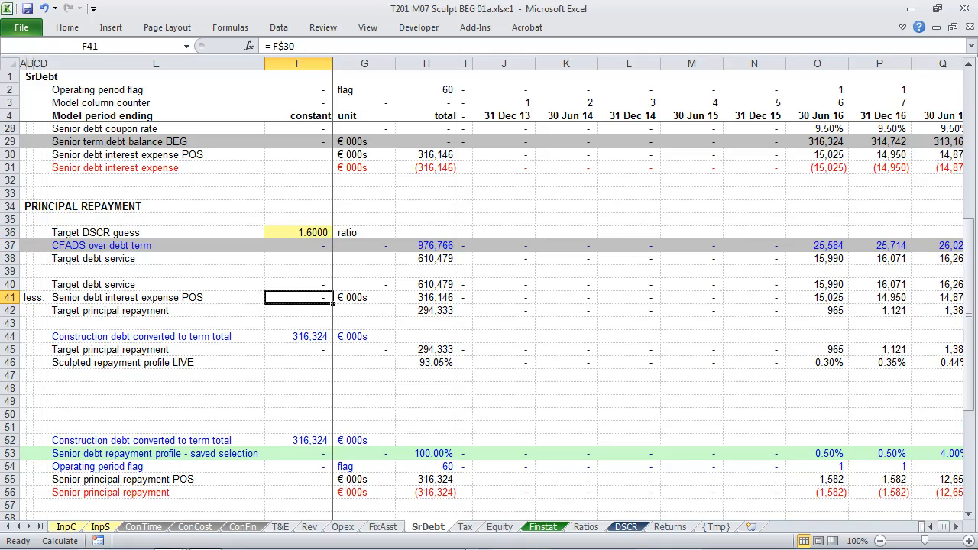
key("Left")
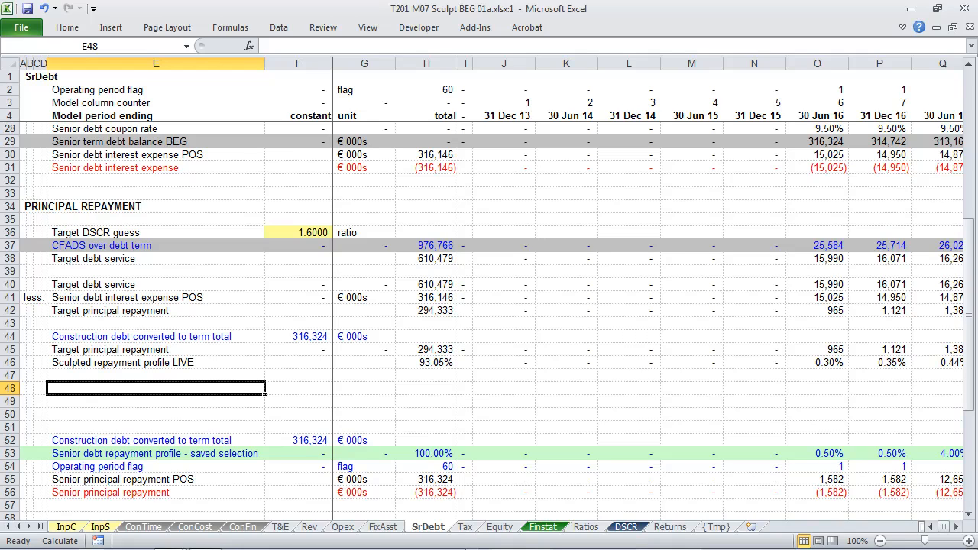
key("Down")
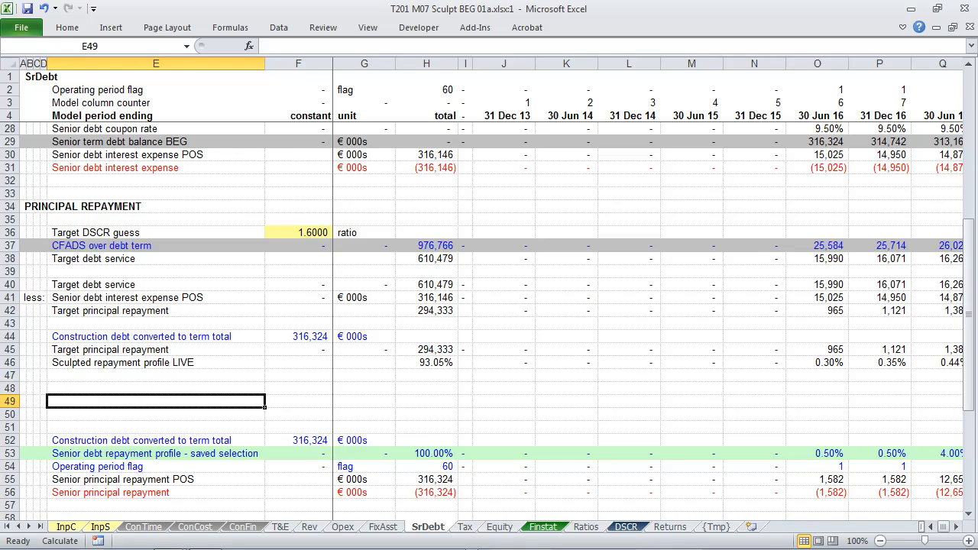
Look over the principal repayment and senior debt balance rows beneath the sculpted repayment profile.
key("Down")
key("Down")
key("Down")
key("Down")
key("Down")
key("Down")
key("Down")
key("Down")
key("Down")
key("Down")
key("Down")
key("Down")
key("Up")
key("Up")
key("Up")
key("Up")
key("Up")
key("Up")
key("Up")
key("Up")
key("Up")
key("Up")
key("Up")
key("Up")
key("Up")
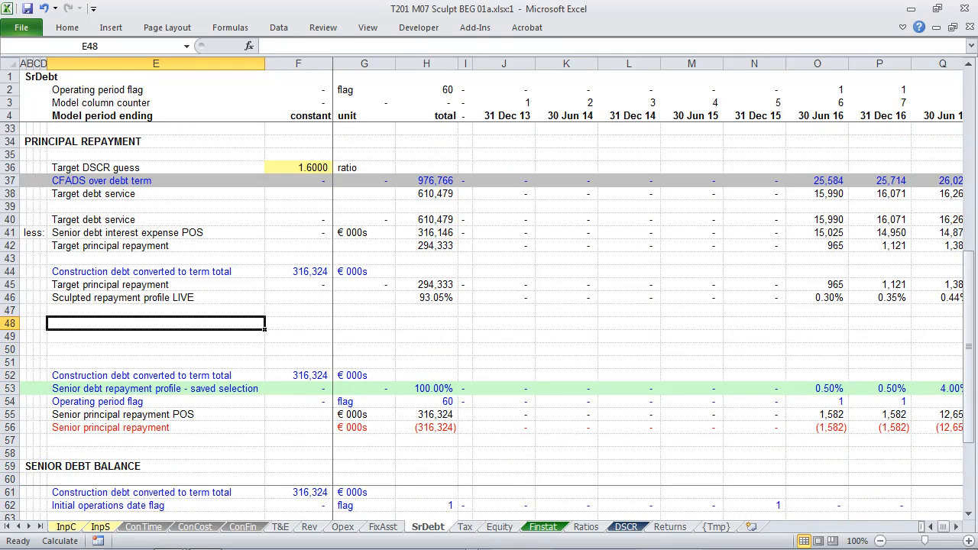
Label E48 "Use live sculpted profile switch" and set the switch value in F48 to 1.
key("Right")
key("Left")
type("Use")
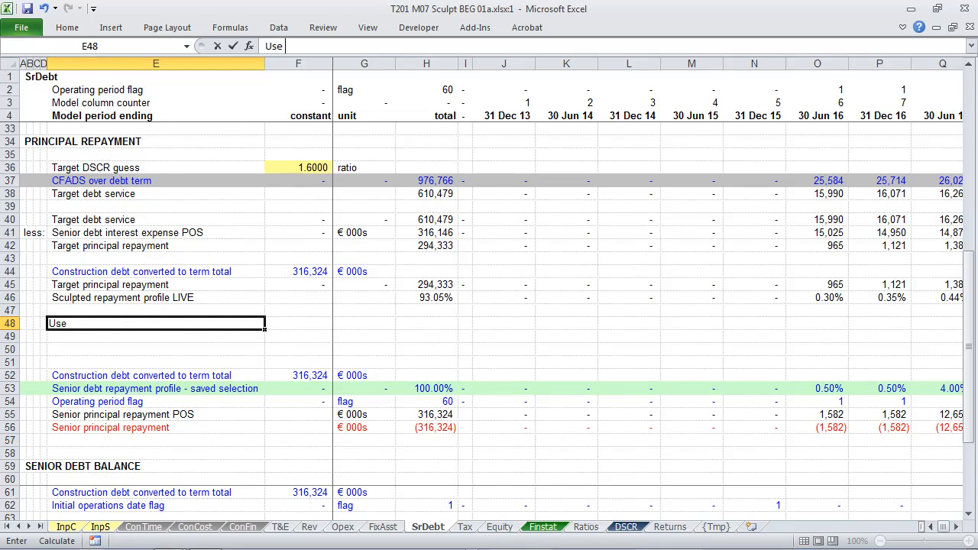
type(" live sculpted pr")
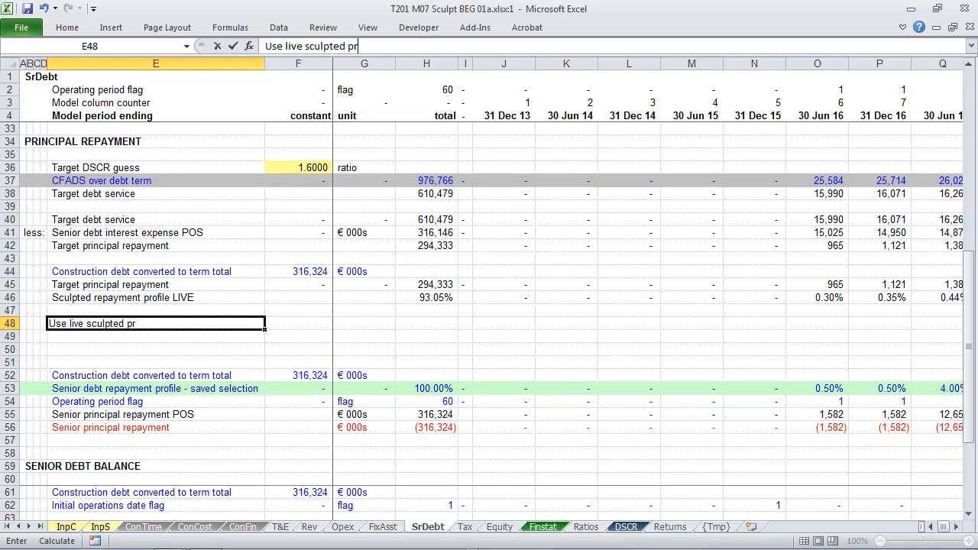
type("ofile switch")
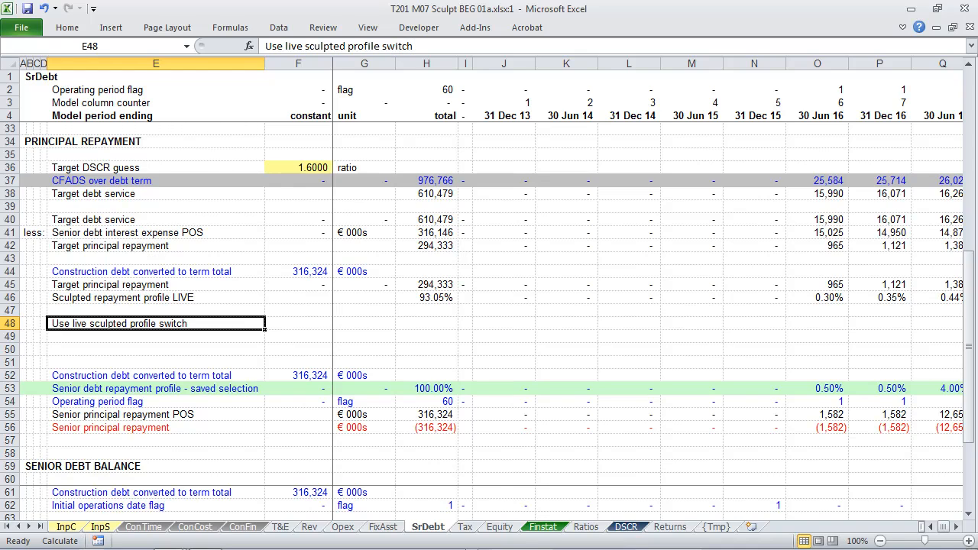
key("Tab")
type("1")
key("Tab")
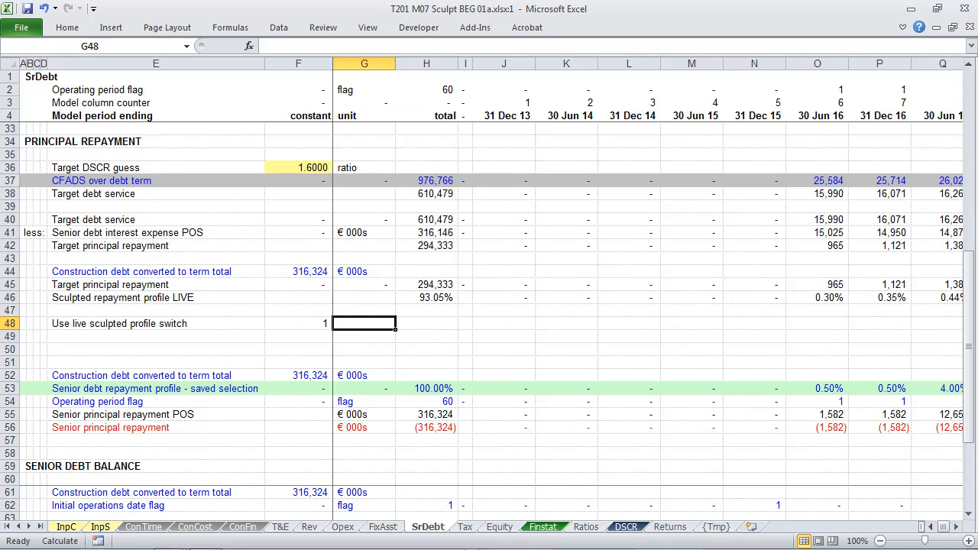
Enter the unit note "1 = use live" in G48 and give F48 the yellow input-cell format.
type("1 = use ")
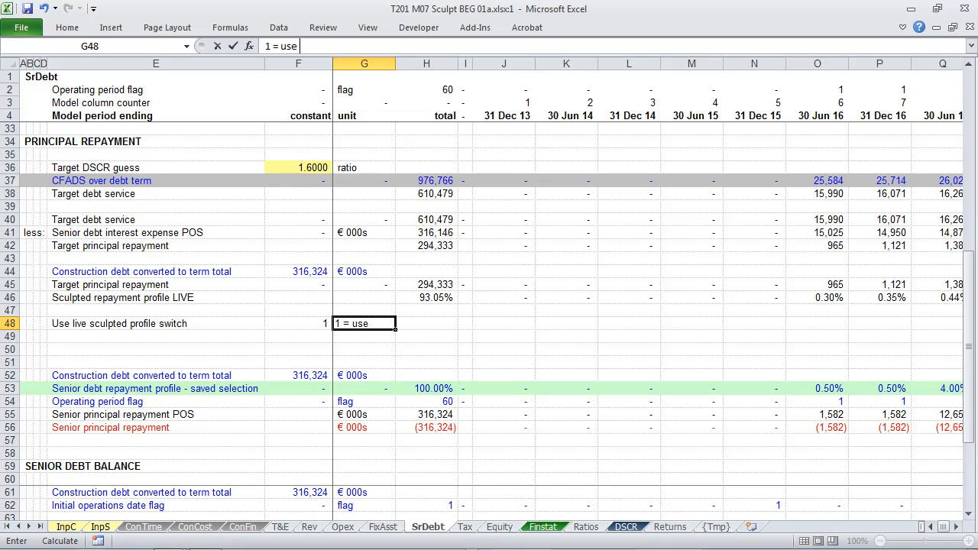
type("live")
key("ctrl+Return")
key("Left")
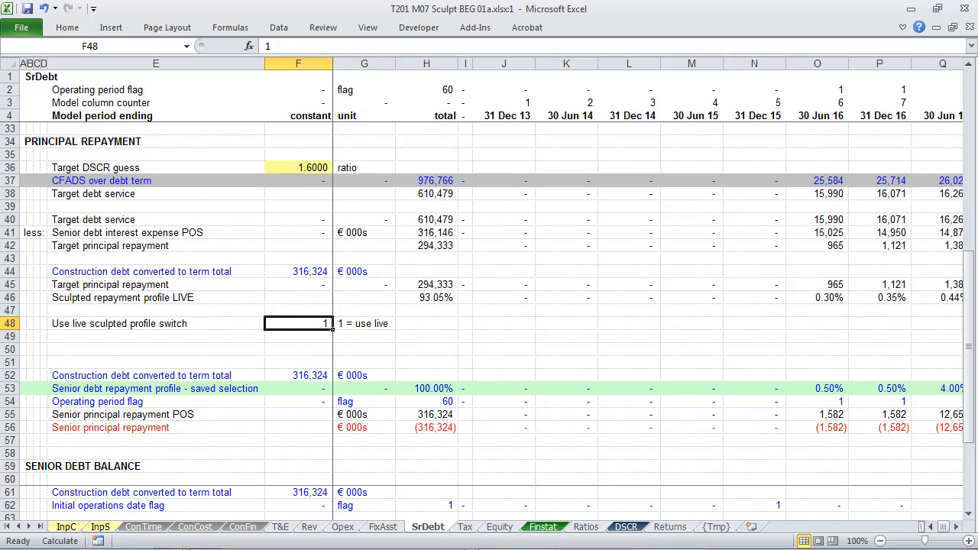
key("ctrl+shift+i")
key("Left")
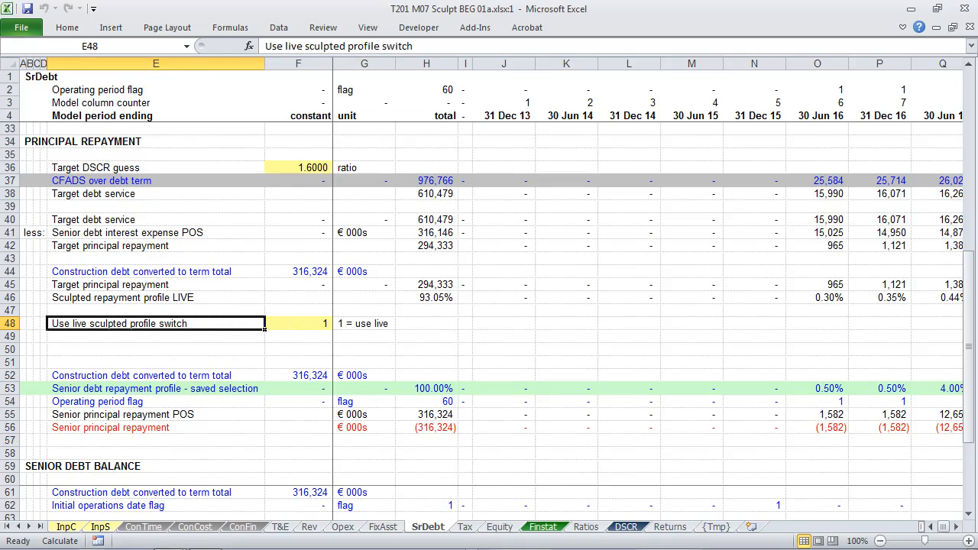
Insert a copy of row 53, "Senior debt repayment profile - saved selection", at row 50.
key("Down")
key("Down")
key("Down")
key("Down")
key("Down")
key("shift+space")
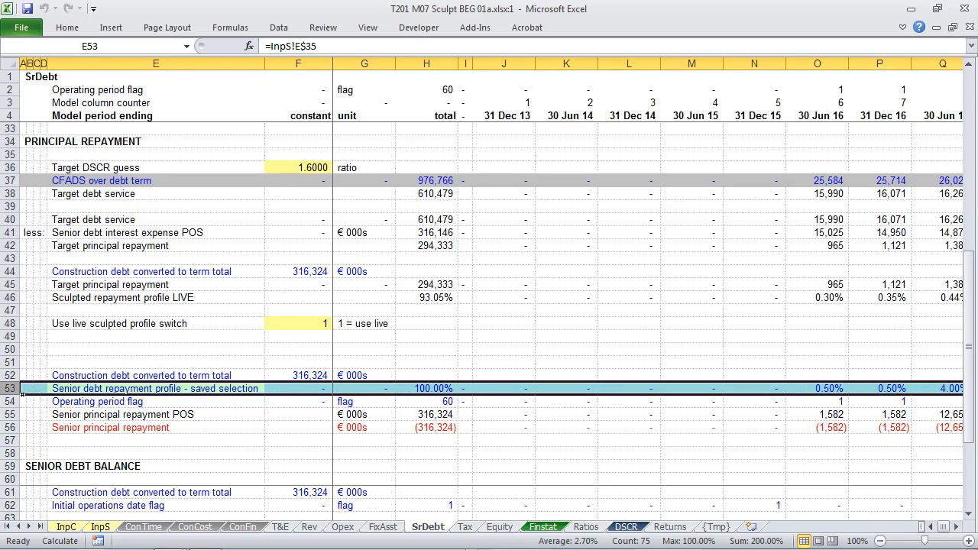
key("ctrl+c")
key("Up")
key("Up")
key("Up")
key("shift+space")
key("ctrl+plus")
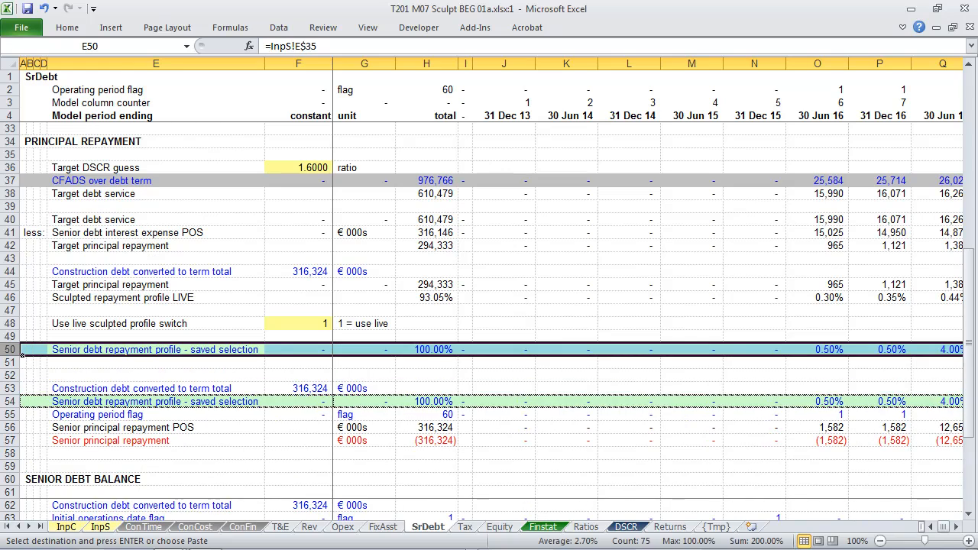
Link E49 to the live sculpted repayment profile label with =E$46.
key("Up")
type("=")
key("Up")
key("Up")
key("Up")
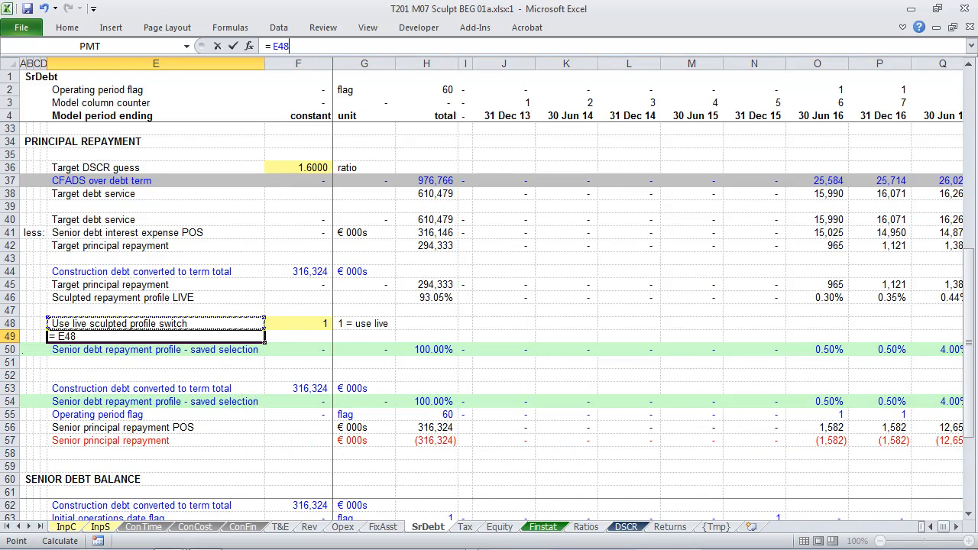
key("F4")
key("F4")
key("ctrl+Return")
Copy the E49 link across the rest of row 49 and recalculate the sheet.
key("ctrl+c")
key("ctrl+shift+Right")
key("Return")
key("Right")
key("Right")
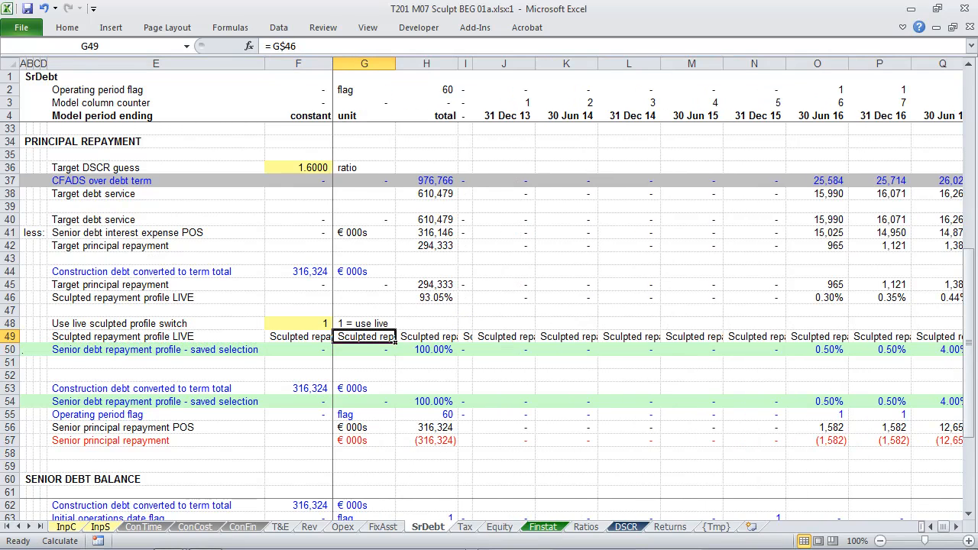
key("shift+F9")
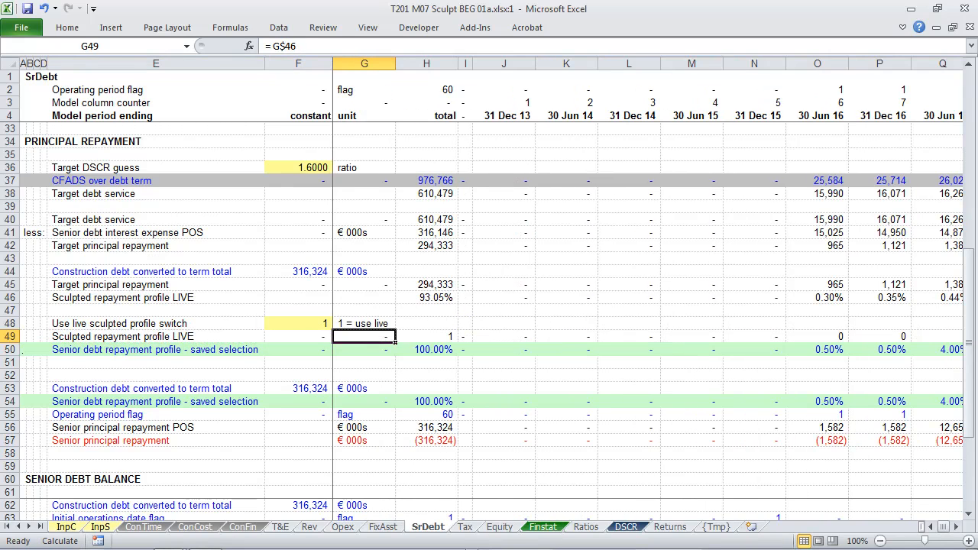
Label E51 "Active senior debt repayment profile" beneath the saved selection row.
key("Left")
key("Left")
key("Down")
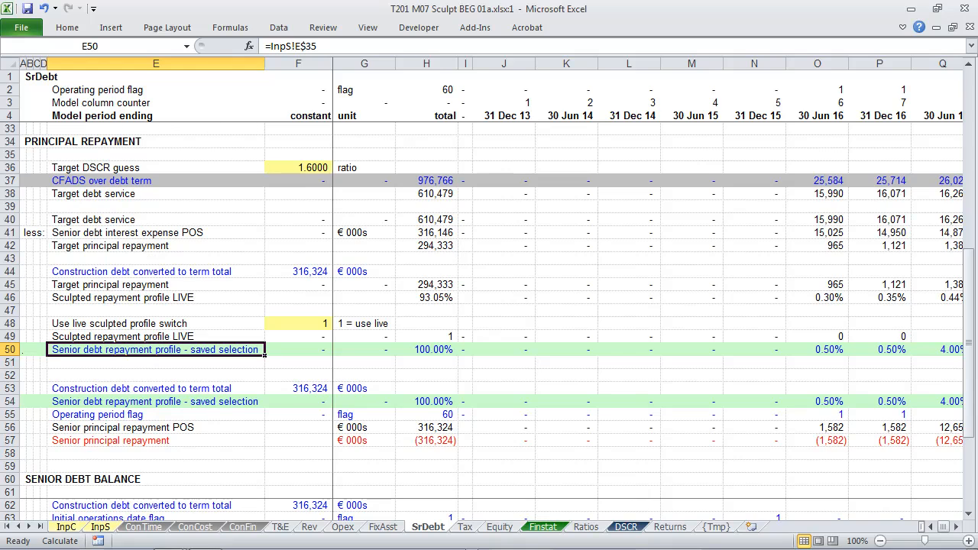
key("Down")
type("Active")
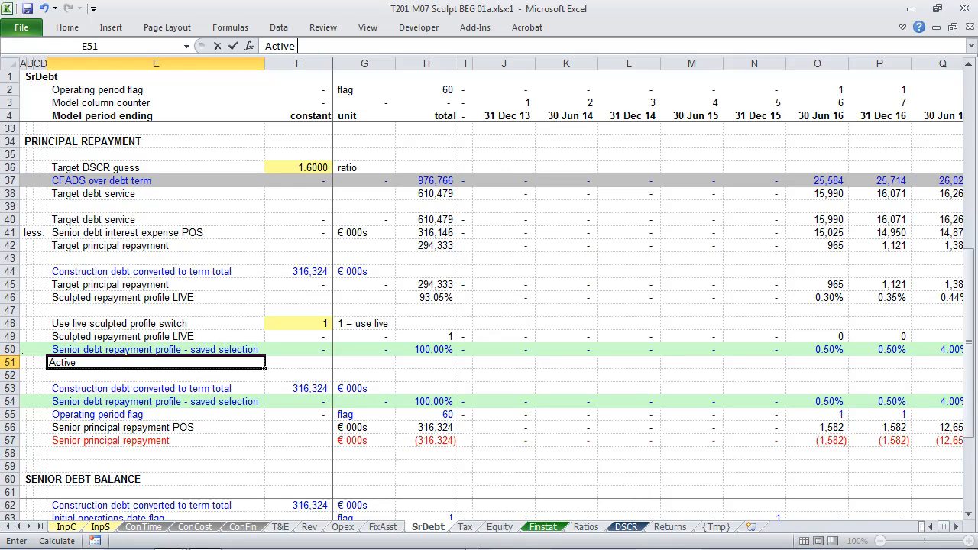
type(" senior debt repayment profile")
key("Right")
Enter =IF($F48=1,J49,J50) in J51 to choose between the live and saved repayment profiles.
key("Right")
key("Right")
key("Right")
key("Right")
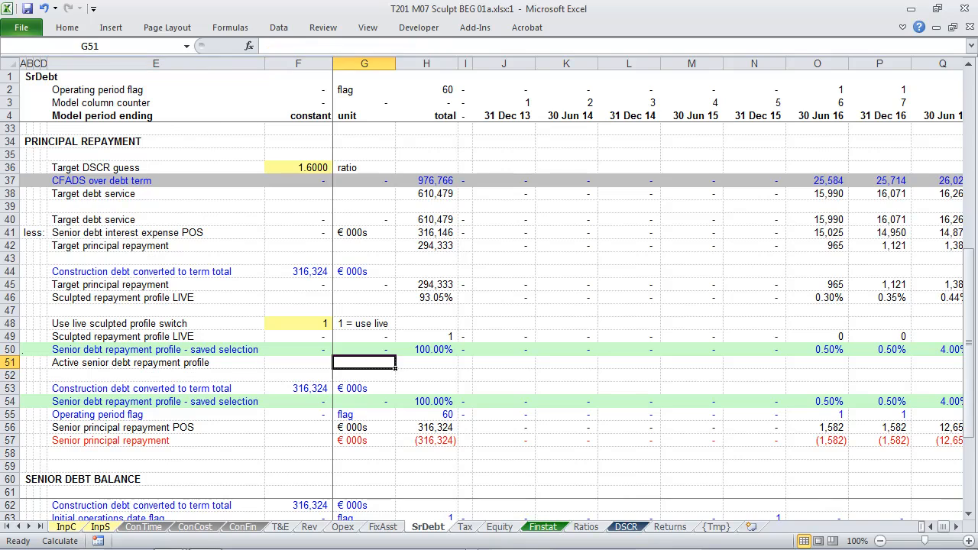
type("=d")
key("BackSpace")
type("if(")
key("Up")
key("Up")
key("Up")
key("Left")
key("Left")
key("Left")
key("Left")
key("F4")
key("F4")
key("F4")
type("= 1,")
key("Up")
key("Up")
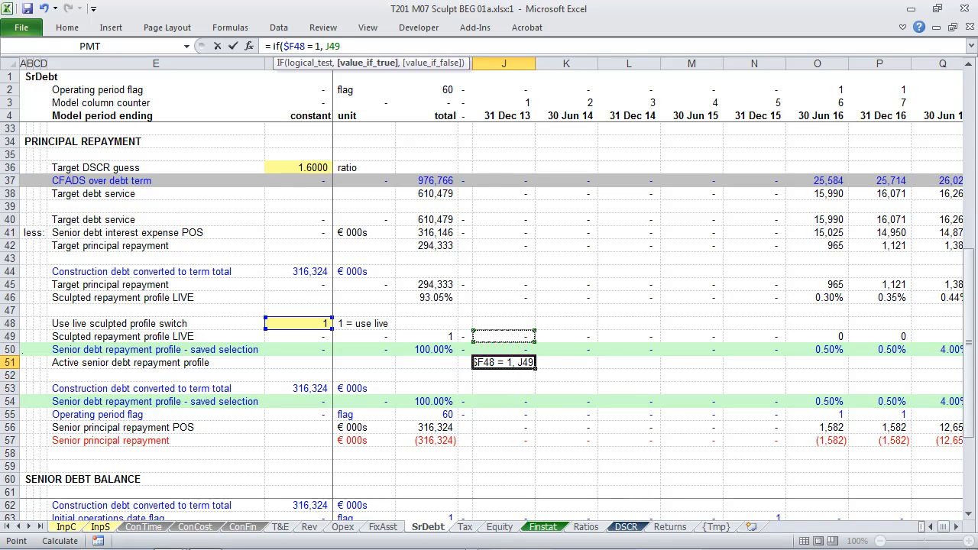
type(",")
key("Up")
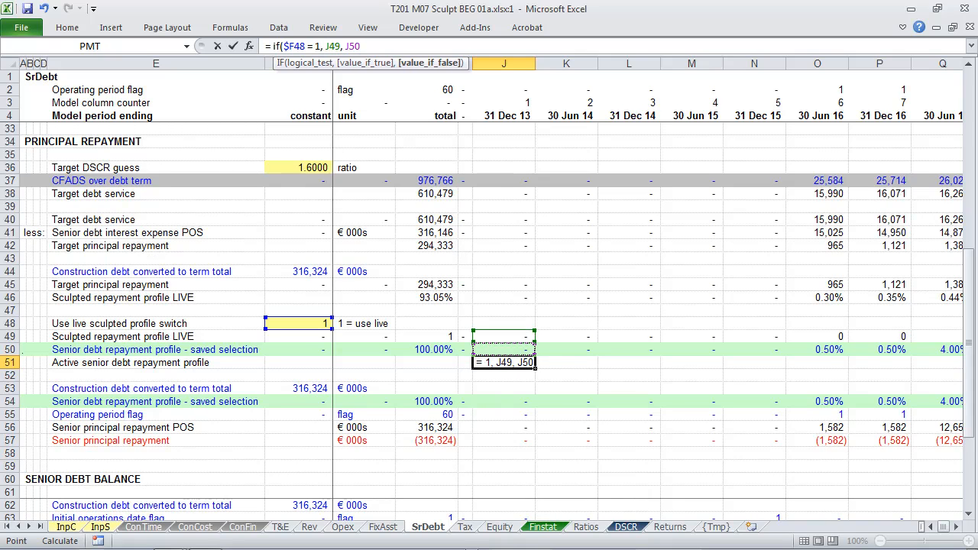
type(")")
key("ctrl+Return")
Copy the J51 switch formula across the timeline in row 51.
key("ctrl+c")
key("ctrl+shift+Right")
key("Return")
key("Home")
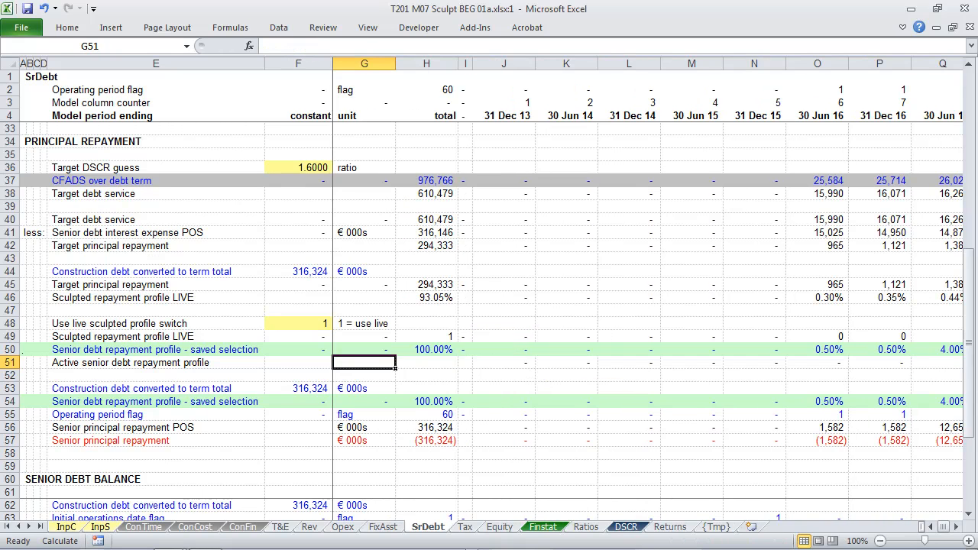
Total the active senior debt repayment profile in H51 with a SUM over its timeline columns.
key("Right")
key("alt+equal")
key("Right")
key("Right")
key("Down")
key("Down")
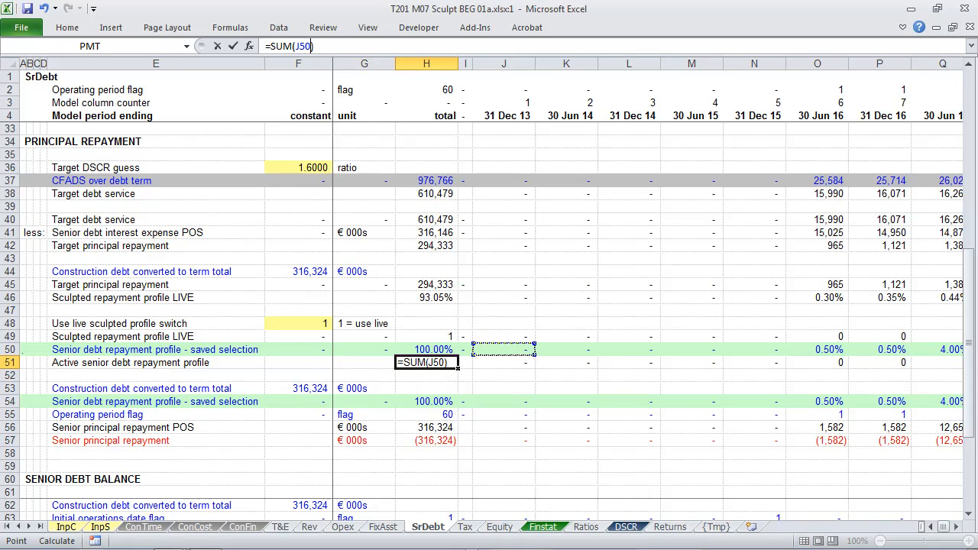
key("ctrl+shift+Right")
key("ctrl+Return")
key("Home")
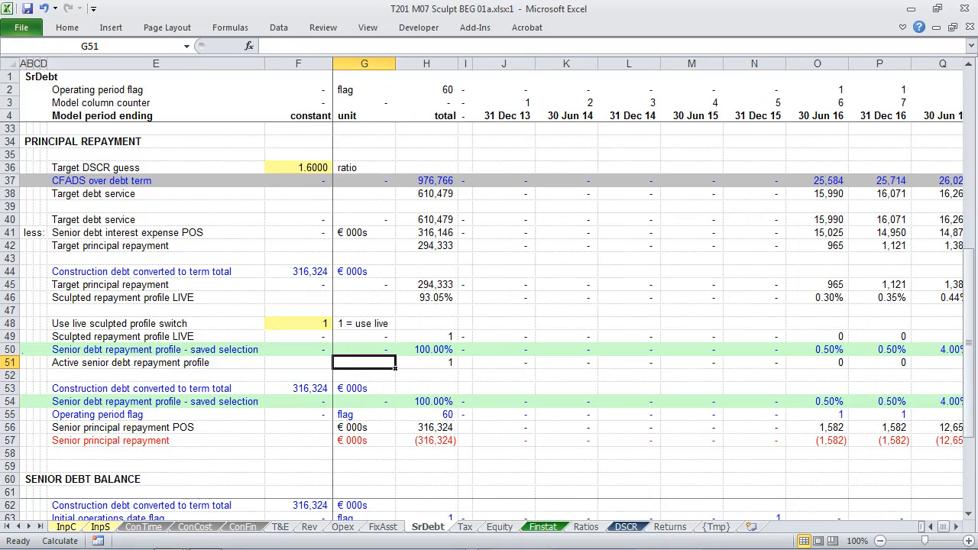
Format rows 51 and 49 as two-decimal percentages.
key("shift+space")
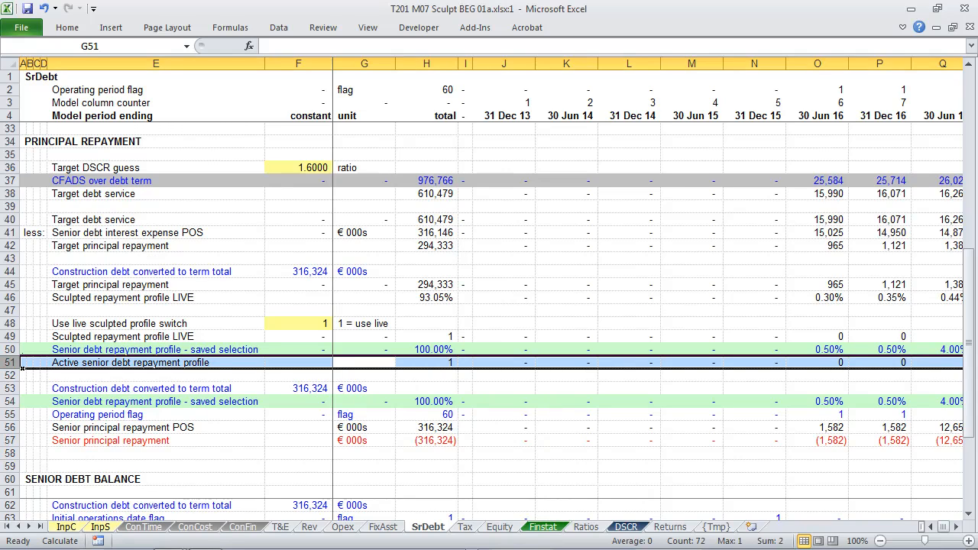
key("ctrl+shift+5")
key("Up")
key("Up")
key("shift+space")
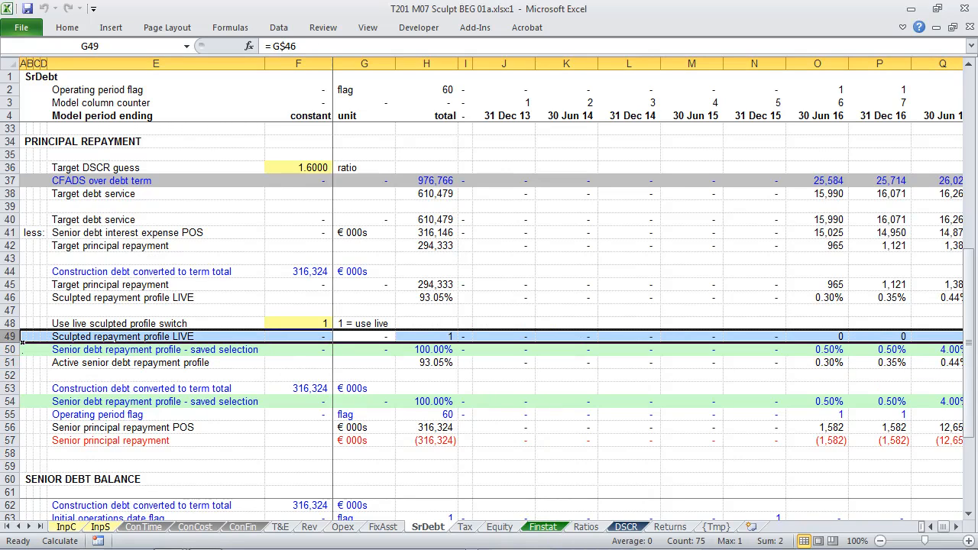
key("F4")
Paste E51 as a link into E54 and anchor its row so the formula reads =E$51.
key("Down")
key("Down")
key("Left")
key("Left")
key("ctrl+c")
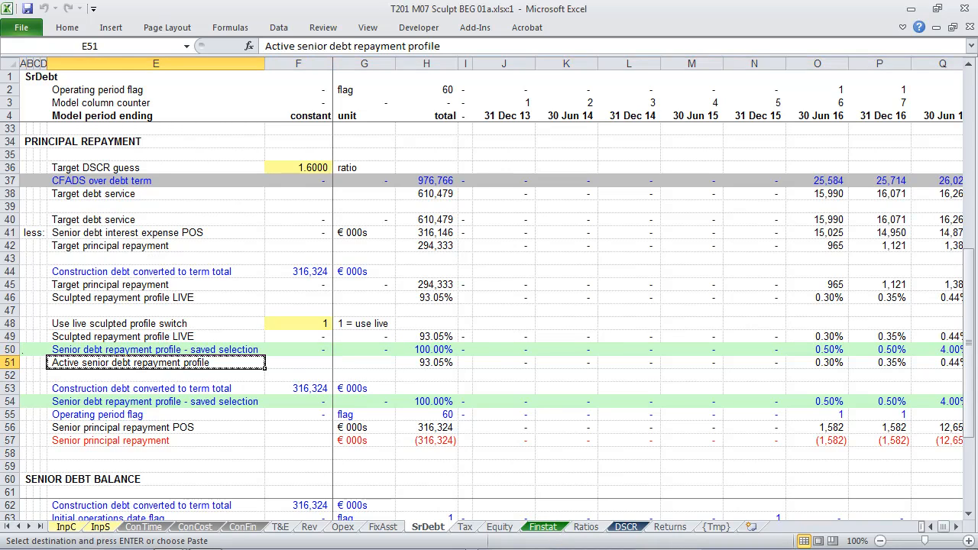
key("Down")
key("Down")
key("Down")
key("alt")
key("e")
key("s")
key("l")
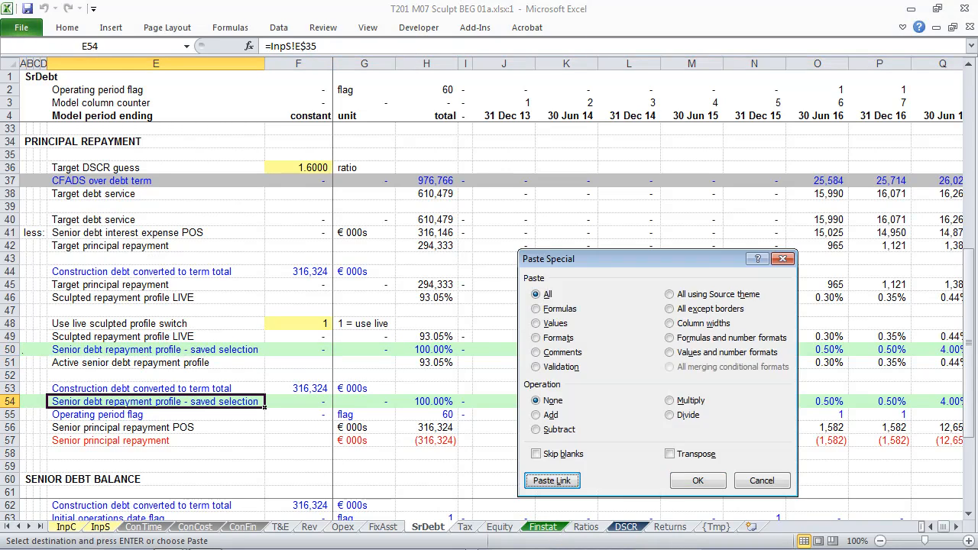
key("F2")
key("F4")
key("Return")
Copy the E54 link across the rest of row 54 and recalculate the workbook.
key("ctrl+c")
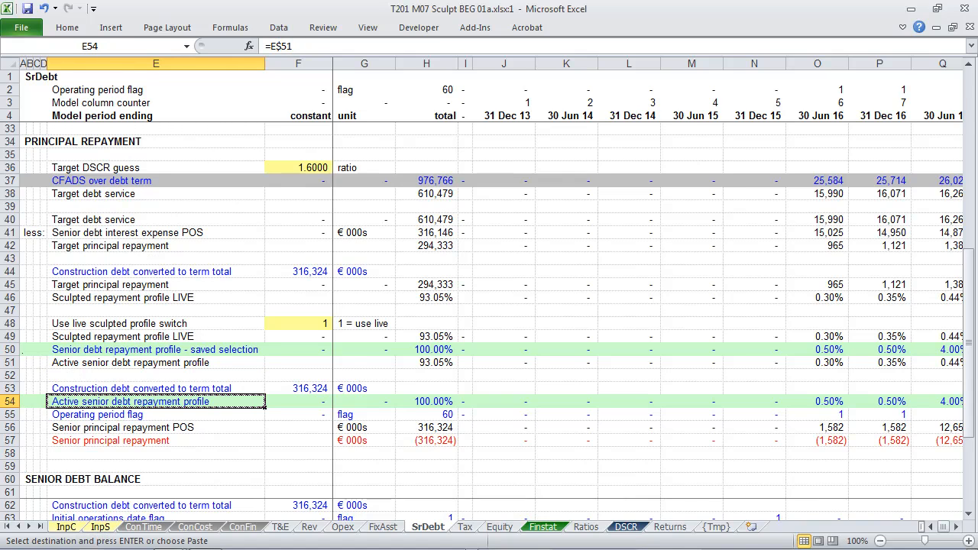
key("ctrl+shift+Right")
key("Return")
key("Right")
key("Right")
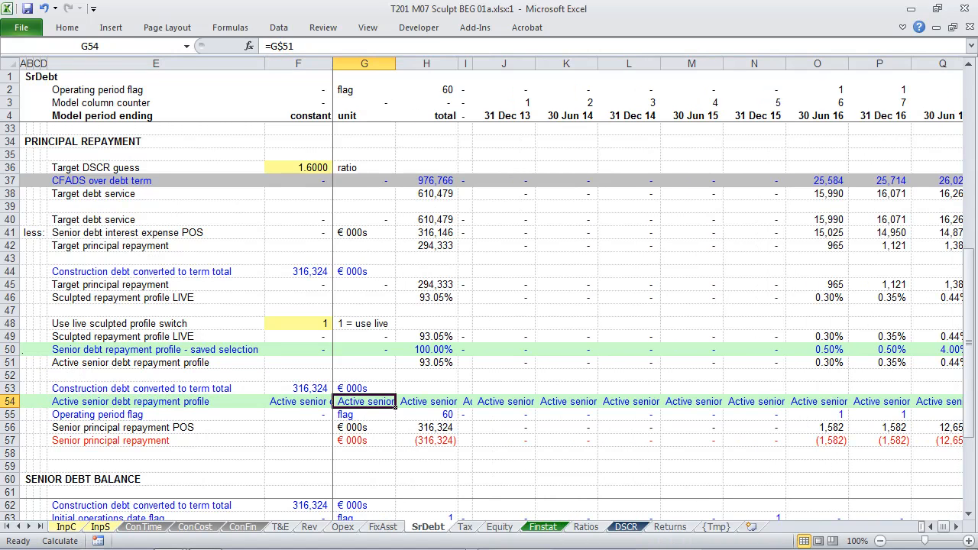
key("F9")
Remove the green fill from row 54 and set the font of its linked cells to black.
key("shift+space")
key("ctrl+c")
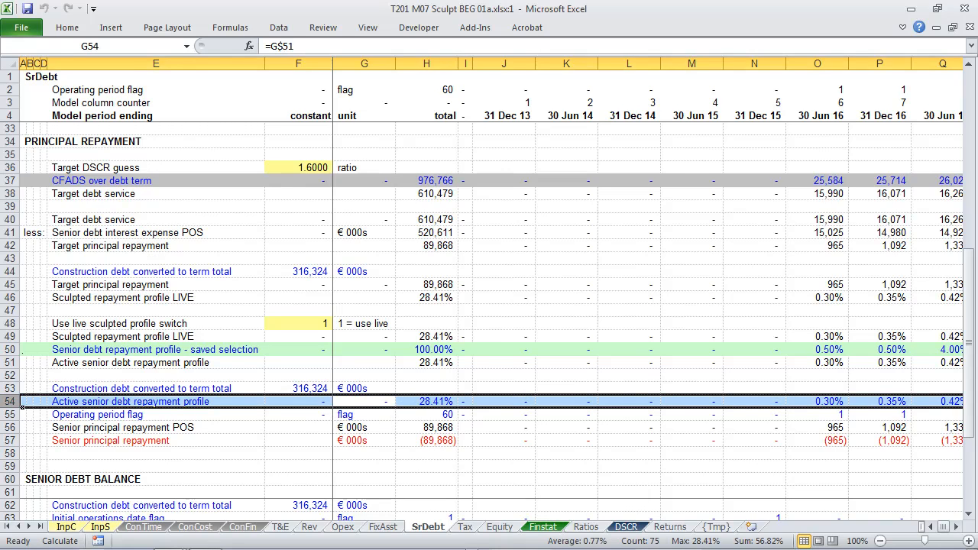
key("Left")
key("Left")
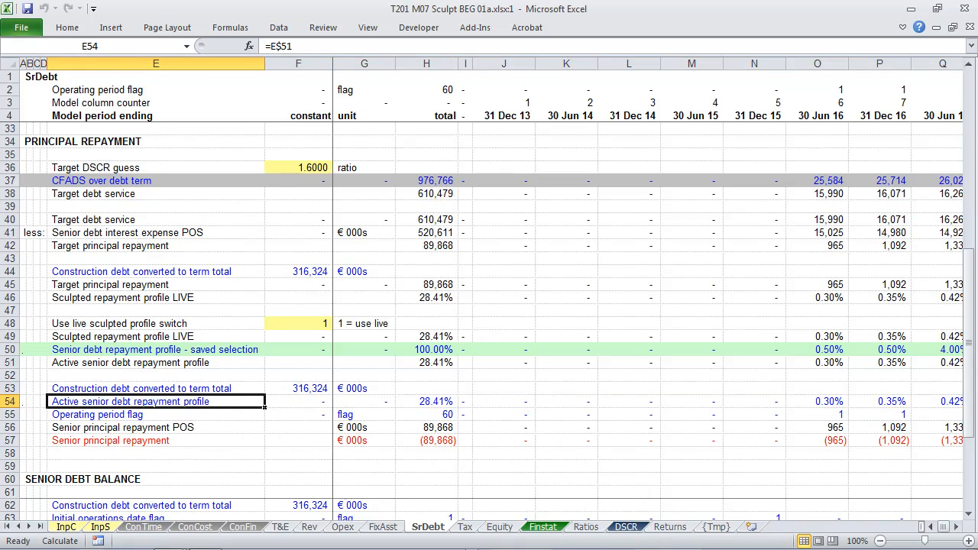
key("ctrl+shift+Right")
key("ctrl+shift+b")
Trace the precedents of E54, the active senior debt repayment profile link.
key("Right")
key("Left")
key("alt+t")
key("u")
key("t")
Remove the green fill from row 50, the saved selection of the senior debt repayment profile.
key("Up")
key("Up")
key("Up")
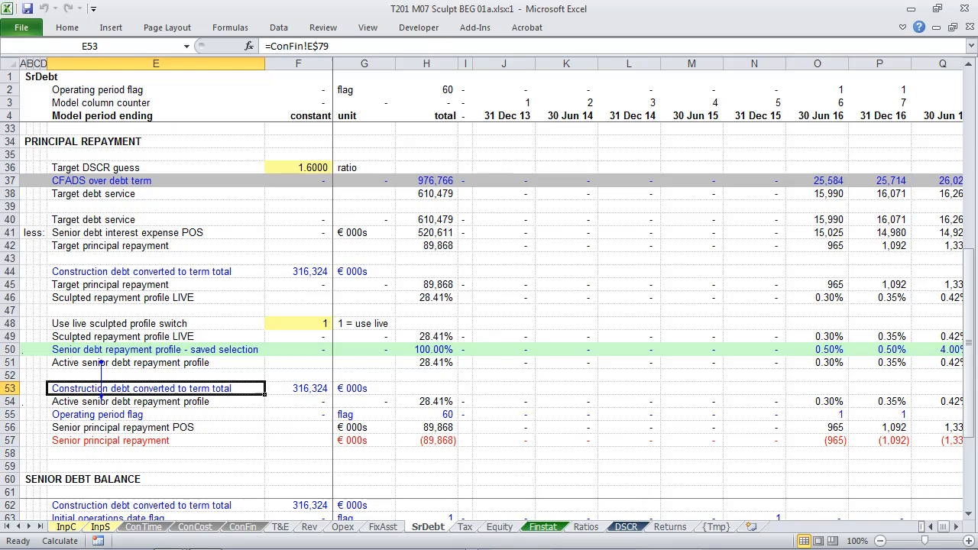
key("Right")
key("Right")
key("Right")
key("Right")
key("Up")
key("Right")
key("shift+space")
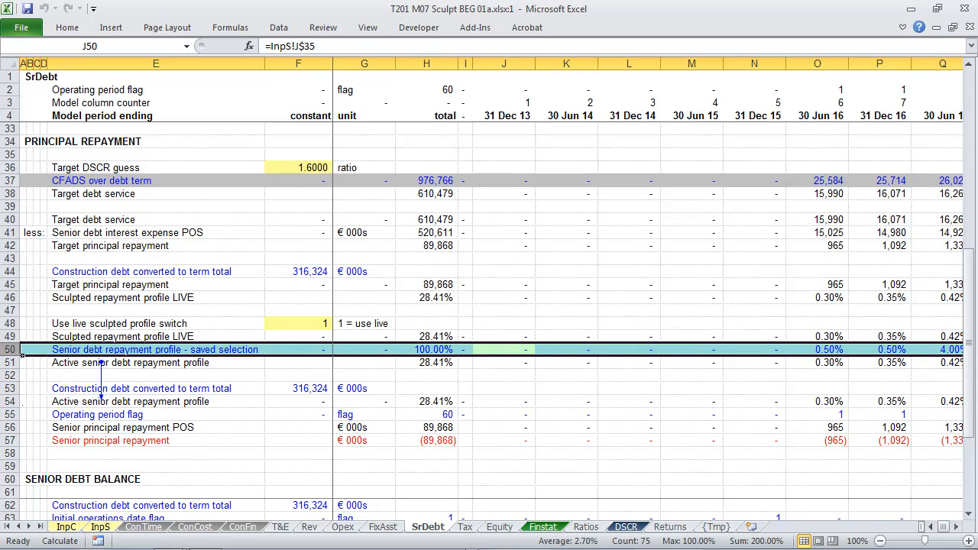
key("Right")
key("Left")
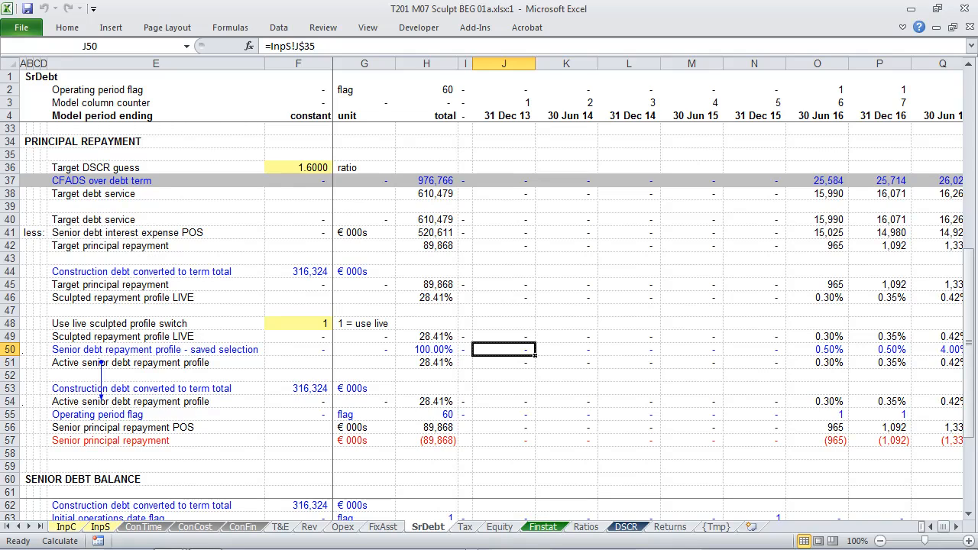
Recalculate the workbook to carry the active senior debt repayment profile through the SrDebt calculations.
key("Left")
key("Left")
key("Left")
key("Left")
key("Left")
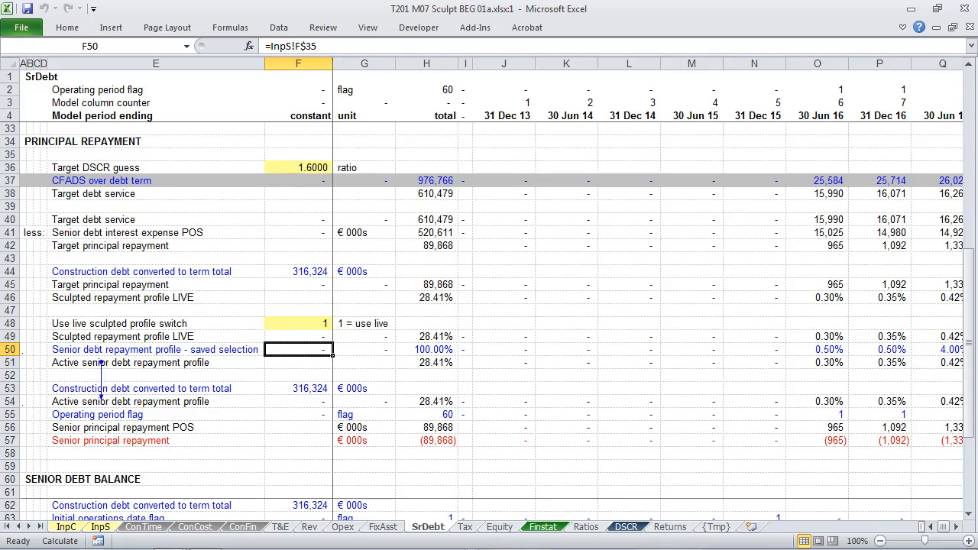
key("Right")
key("F9")
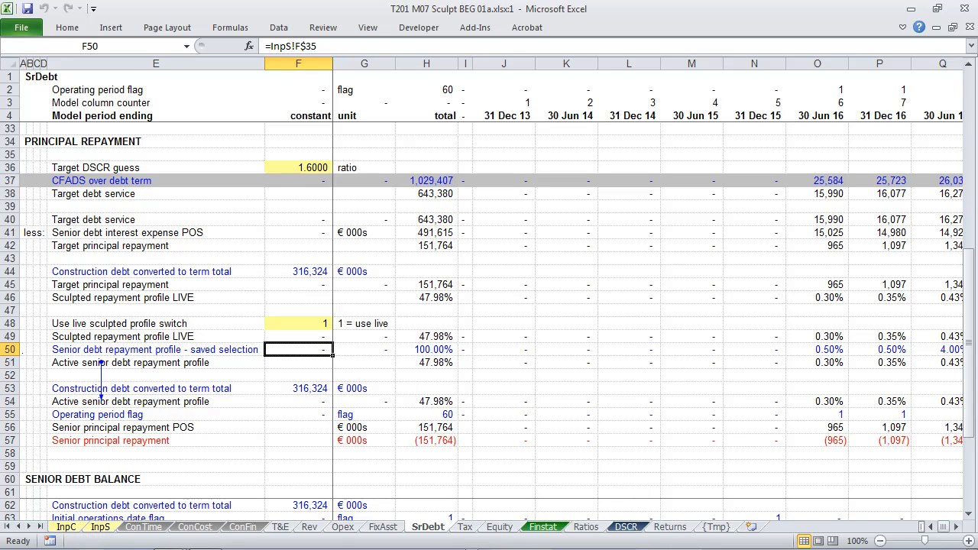
Set the target DSCR guess in F36 to 1.5 and recalculate the workbook.
key("Right")
key("Left")
key("Up")
key("Up")
key("Up")
key("Up")
key("Up")
key("Up")
key("Up")
key("Up")
key("Up")
key("Up")
key("Up")
key("Up")
key("Up")
key("Up")
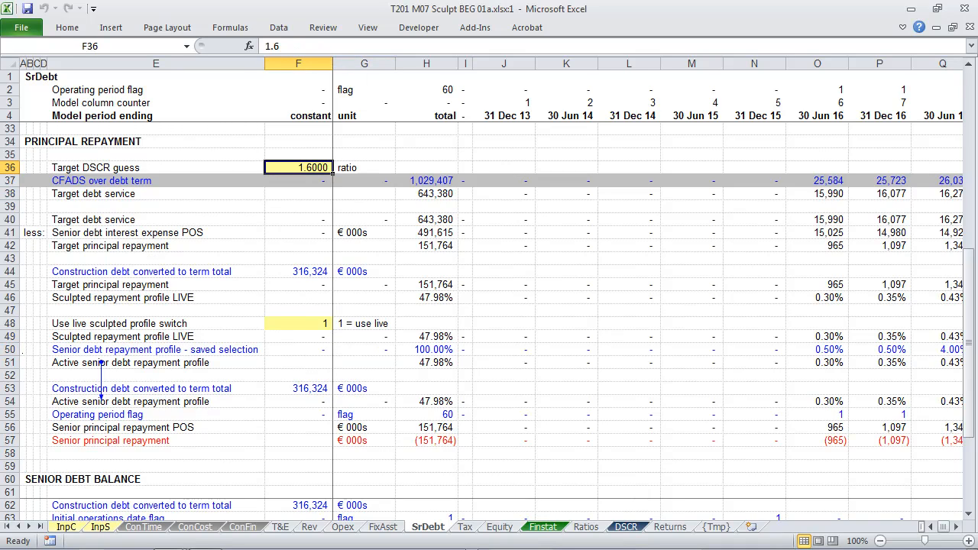
type("1.5")
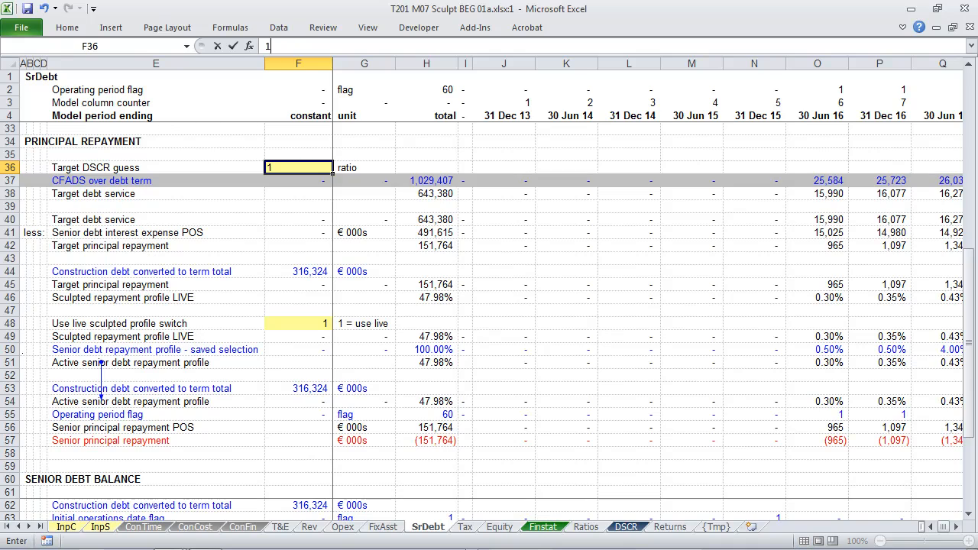
key("Return")
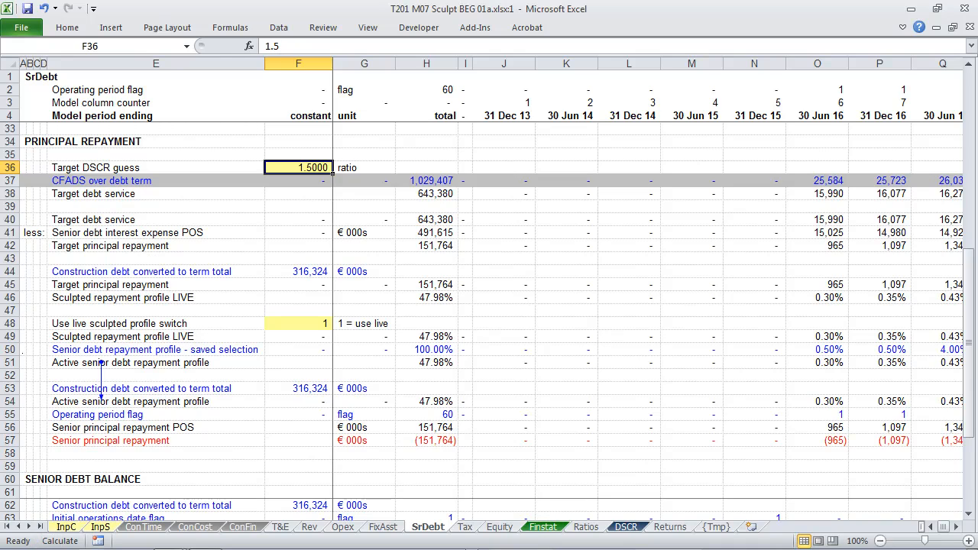
key("F9")
Try target DSCR guesses of 1.45 and 1.4 in F36, recalculating the workbook after each.
type("1.45")
key("Return")
key("F9")
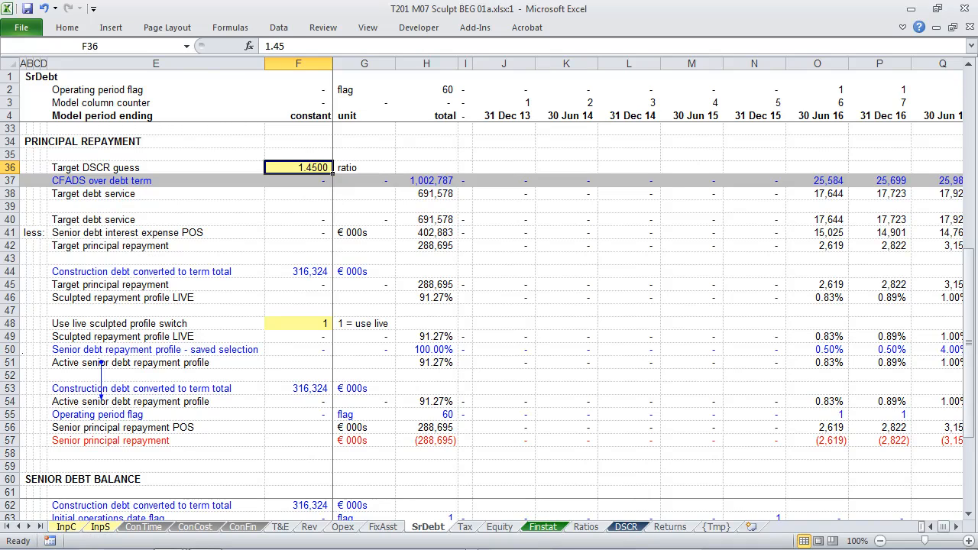
type("1.4")
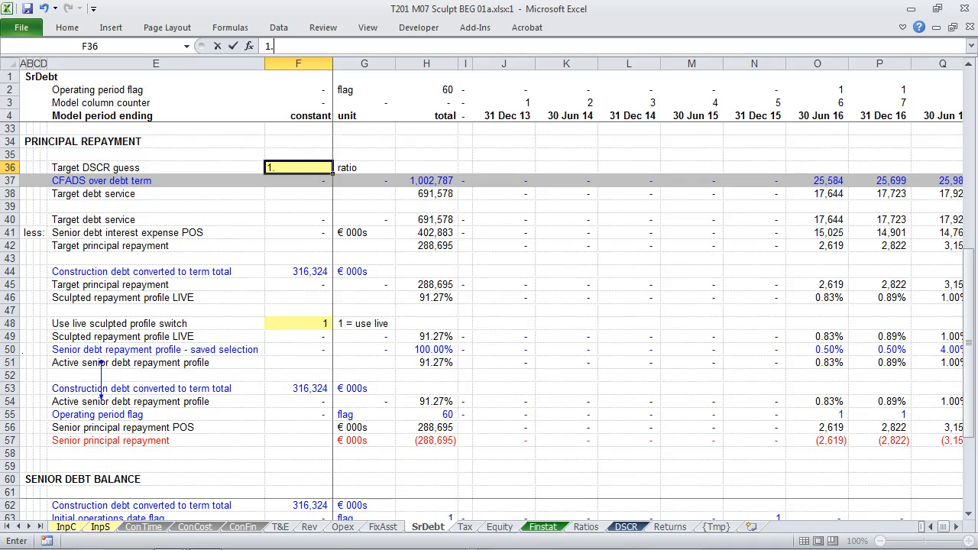
key("Return")
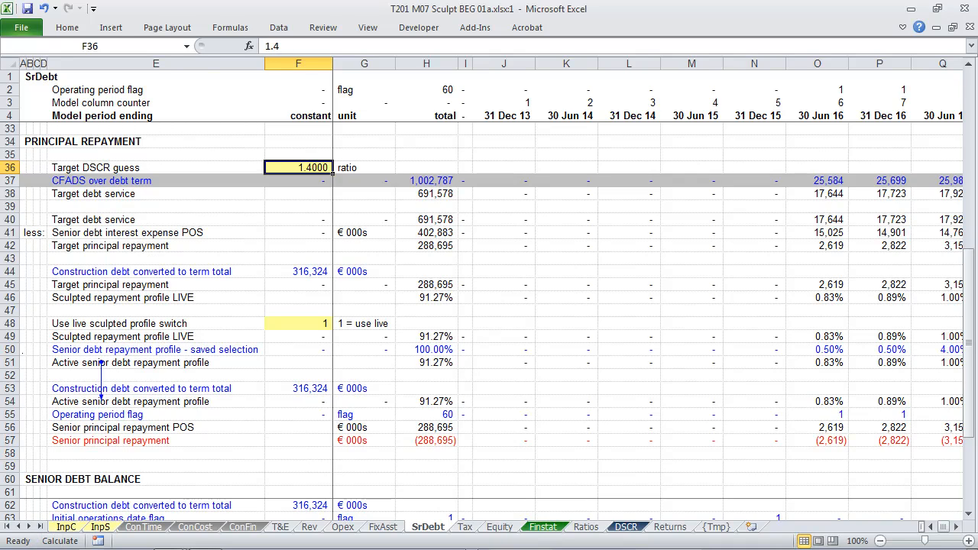
key("F9")
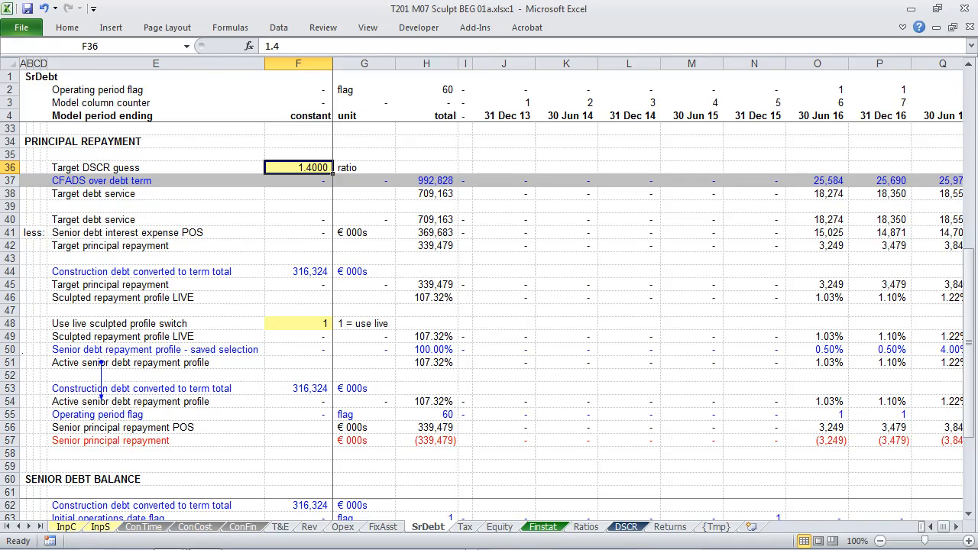
Set the target DSCR guess in F36 to 1.42 and recalculate the workbook.
type("1.42")
key("Return")
key("F9")
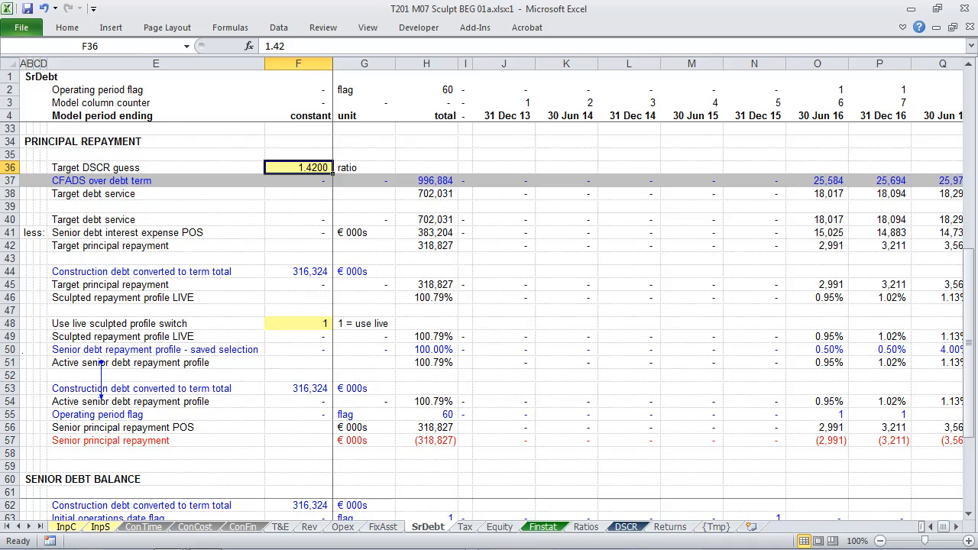
Insert six blank rows above row 53, between the active repayment profile block and the construction debt total.
left_click(364, 388)
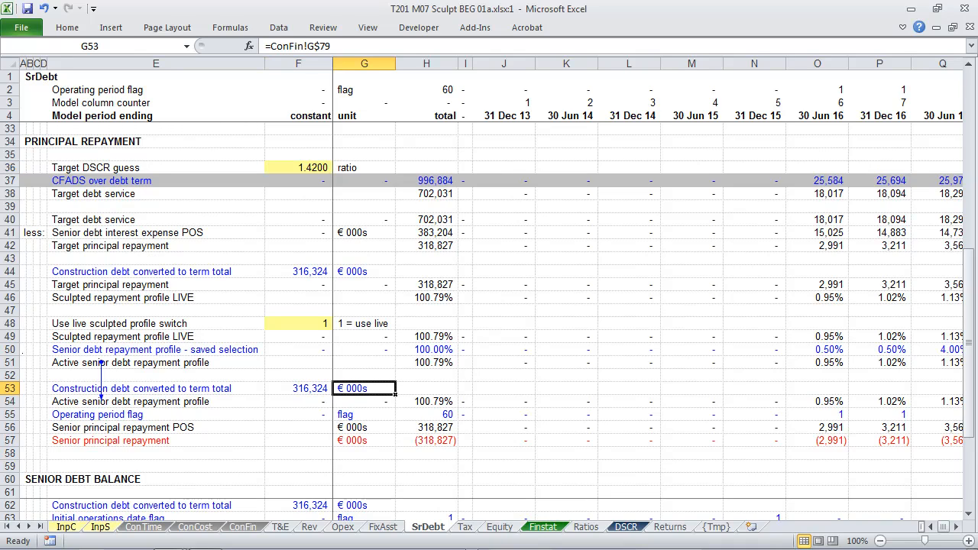
key("Left")
key("Left")
key("Left")
key("Right")
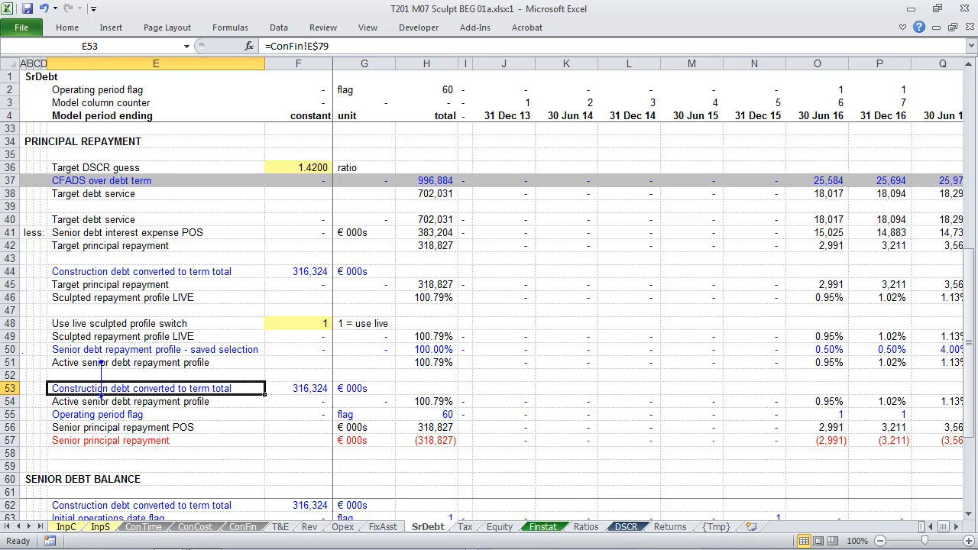
key("shift+Down")
key("shift+Down")
key("shift+Down")
key("shift+Down")
key("shift+Down")
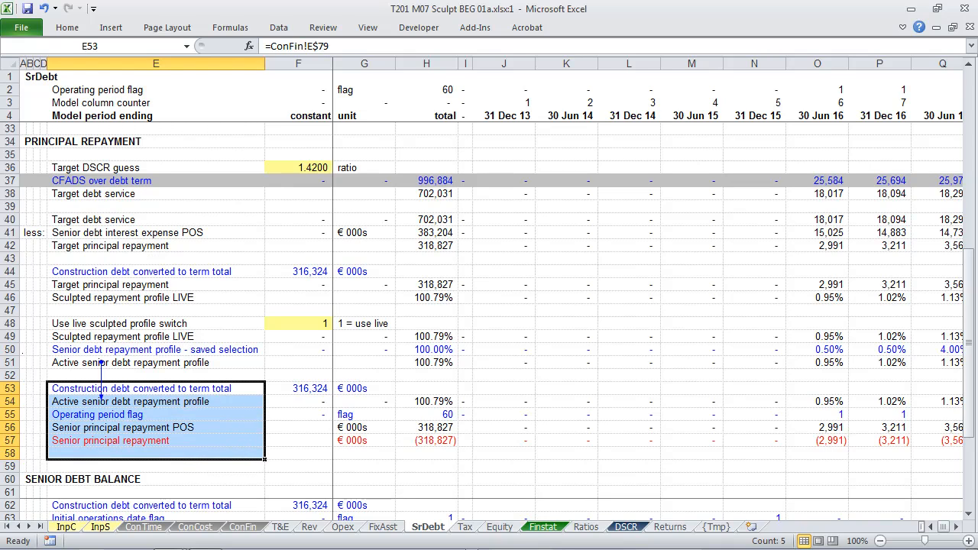
key("alt+i")
key("r")
Enter the label "Amplified SET CELL delta = 0" in E52, below the active senior debt repayment profile.
key("Up")
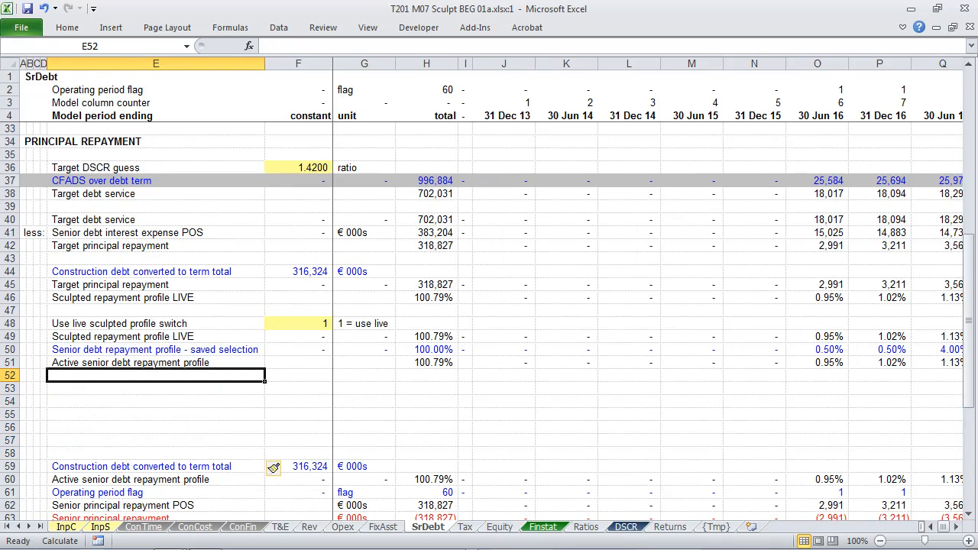
type("Ampl")
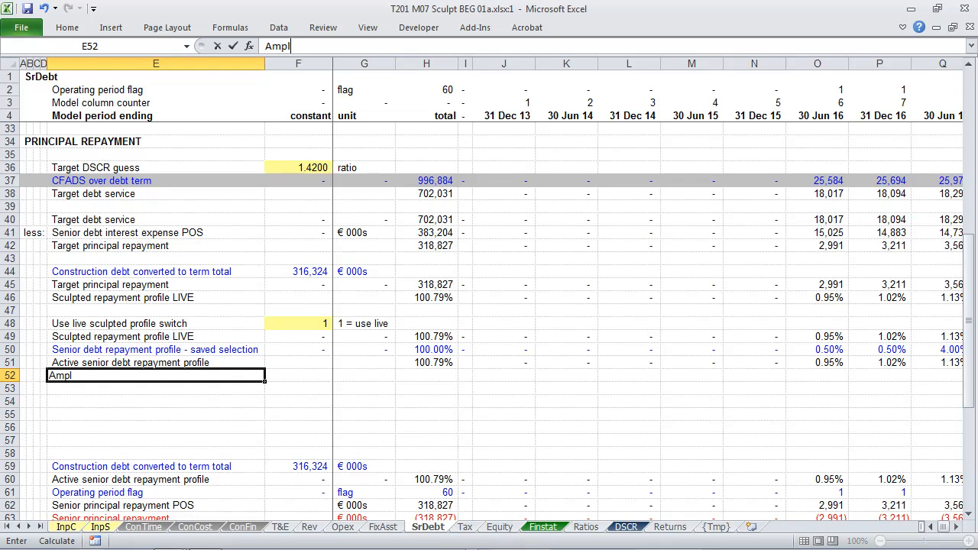
type("ified set")
key("BackSpace")
type("delt")
key("BackSpace")
key("BackSpace")
key("BackSpace")
key("BackSpace")
type("SET CEL")
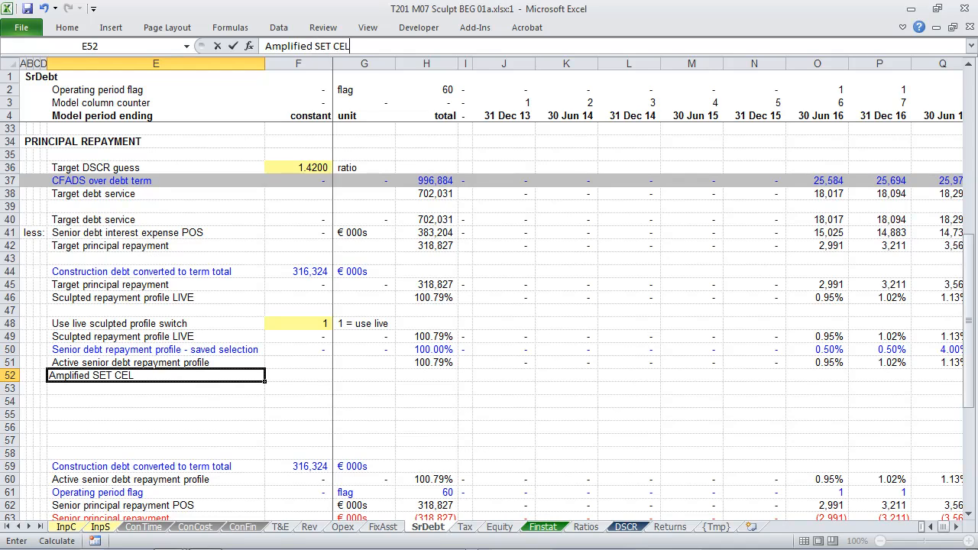
type("L delta -")
key("BackSpace")
key("BackSpace")
type("= 0")
key("ctrl+Return")
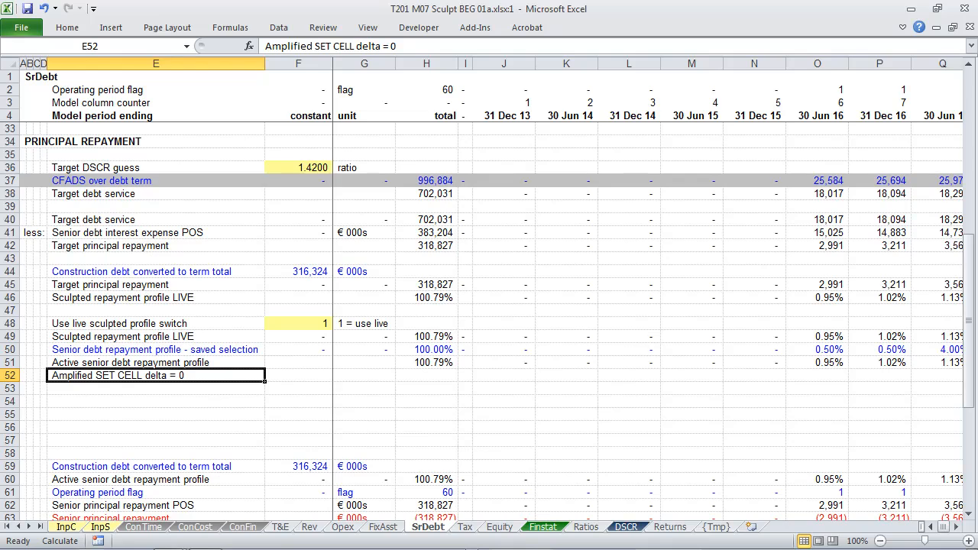
Apply a grey fill to F52, the constant cell of the Amplified SET CELL delta row.
key("Right")
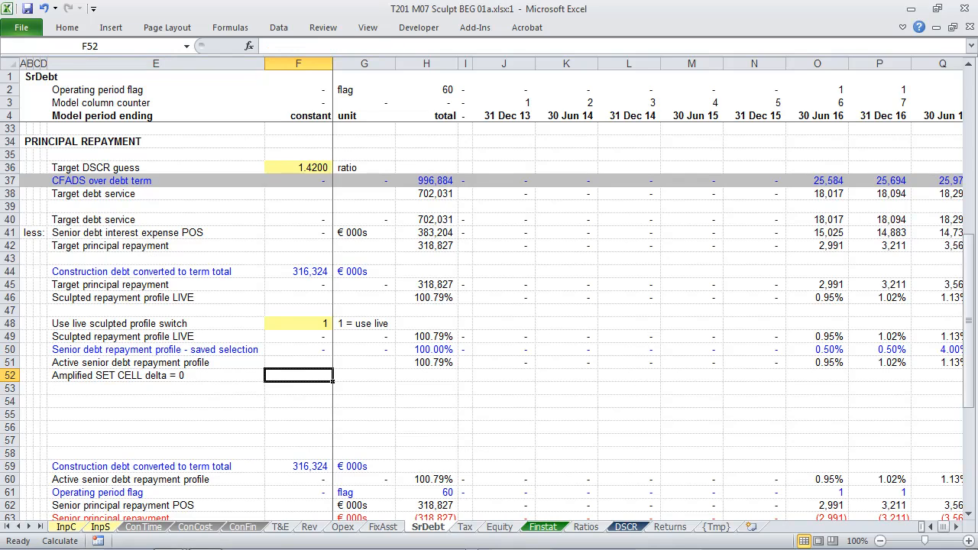
key("ctrl+shift+g")
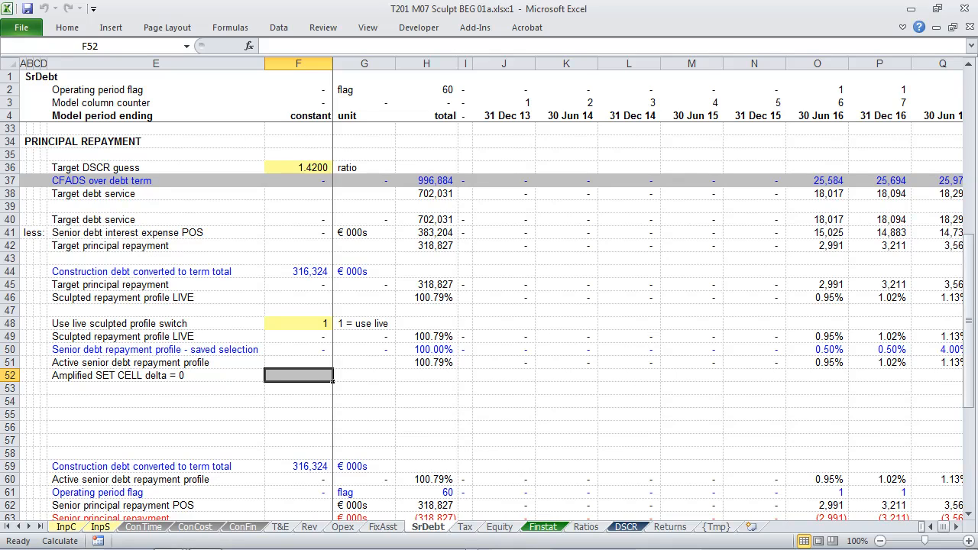
key("Right")
key("Left")
Enter =SUM(J51:CA51) in F52 to total the active senior debt repayment profile.
type("=")
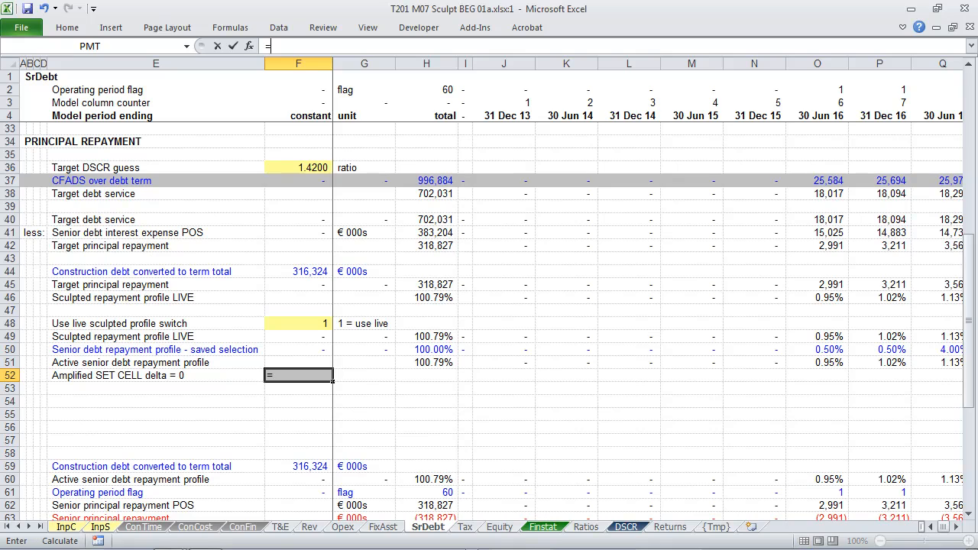
type(" sum(")
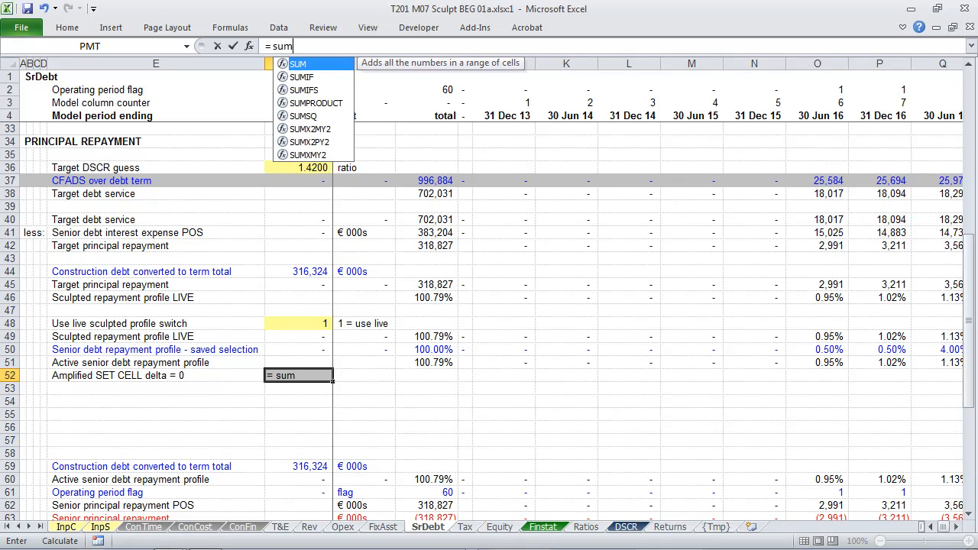
key("Up")
key("Right")
key("Right")
key("Right")
key("Right")
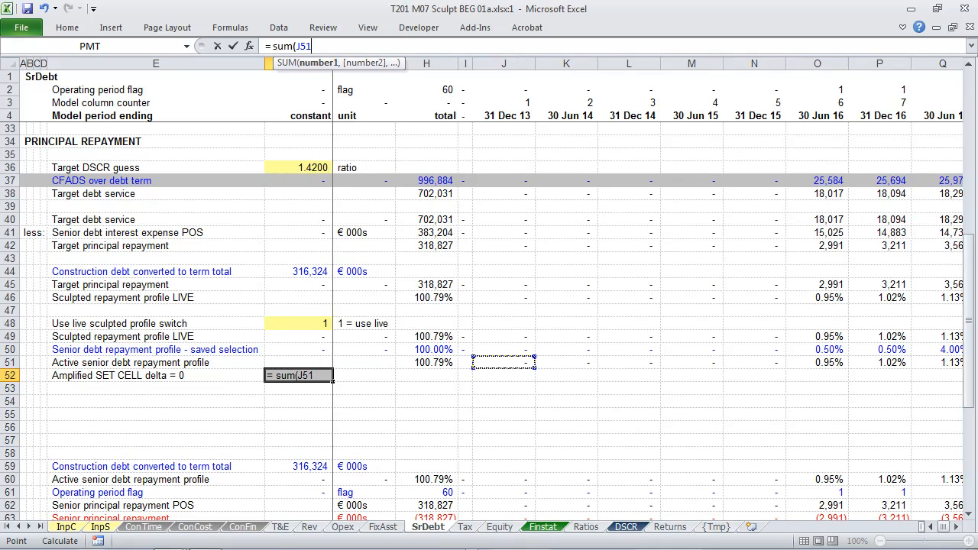
key("ctrl+shift+Right")
key("Return")
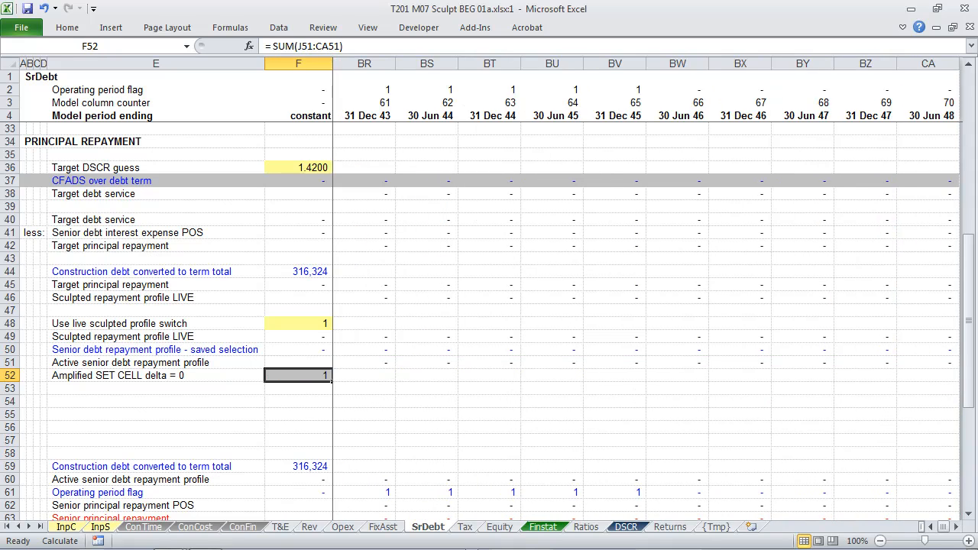
Format row 52 as percentages with two decimals and trace the precedents of F52.
key("Right")
key("shift+space")
key("ctrl+shift+p")
key("Left")
key("Right")
key("Left")
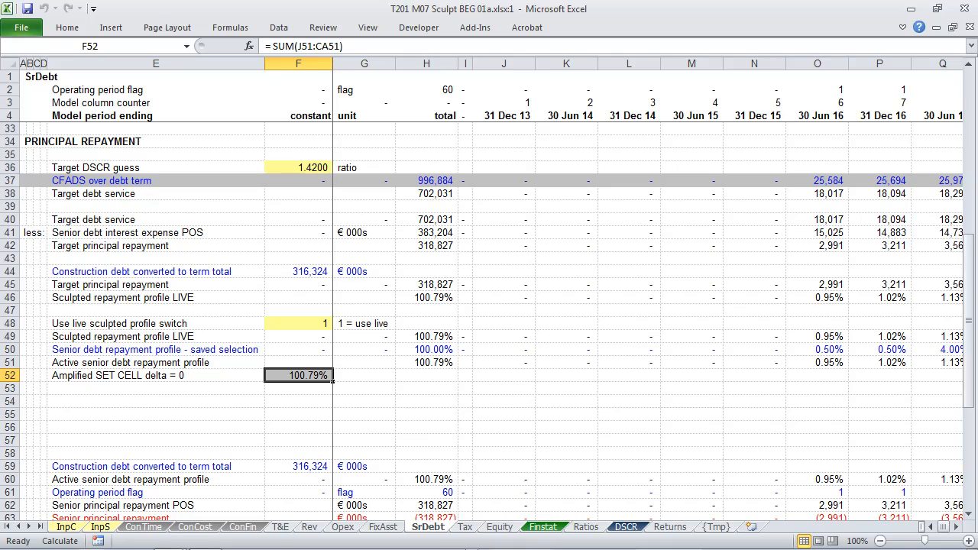
key("alt+m")
key("p")
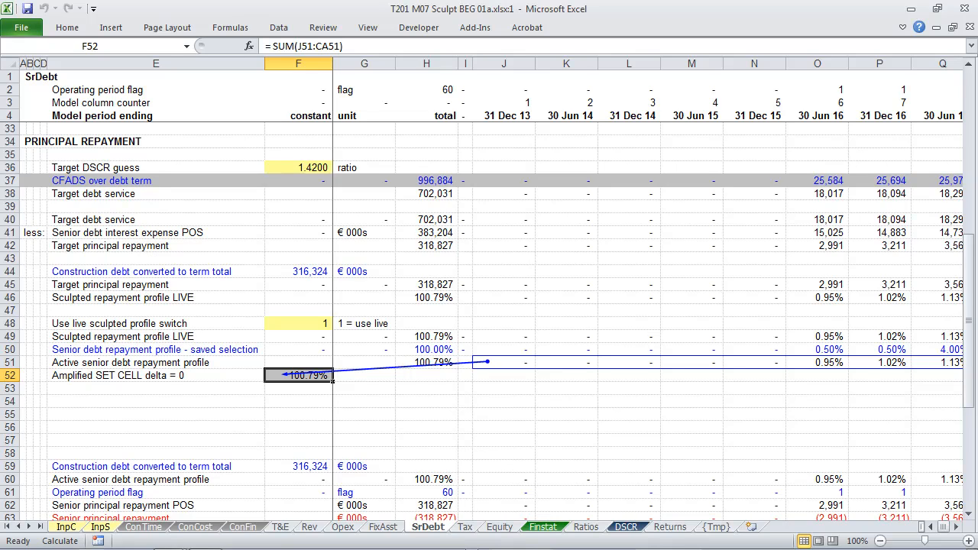
Move the Amplified SET CELL delta row from row 52 to row 47, directly beneath Sculpted repayment profile LIVE.
key("shift+space")
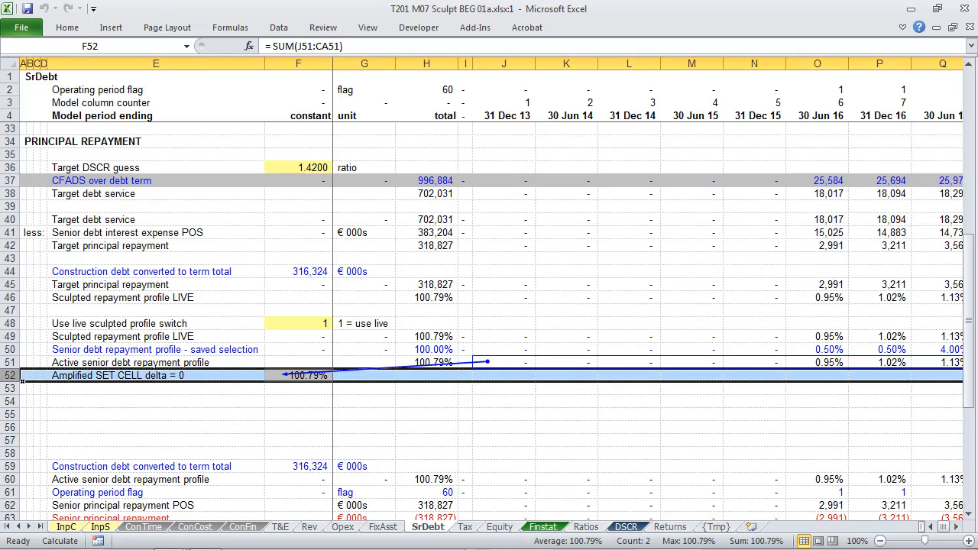
key("ctrl+c")
key("Up")
key("Up")
key("Up")
key("Up")
key("Up")
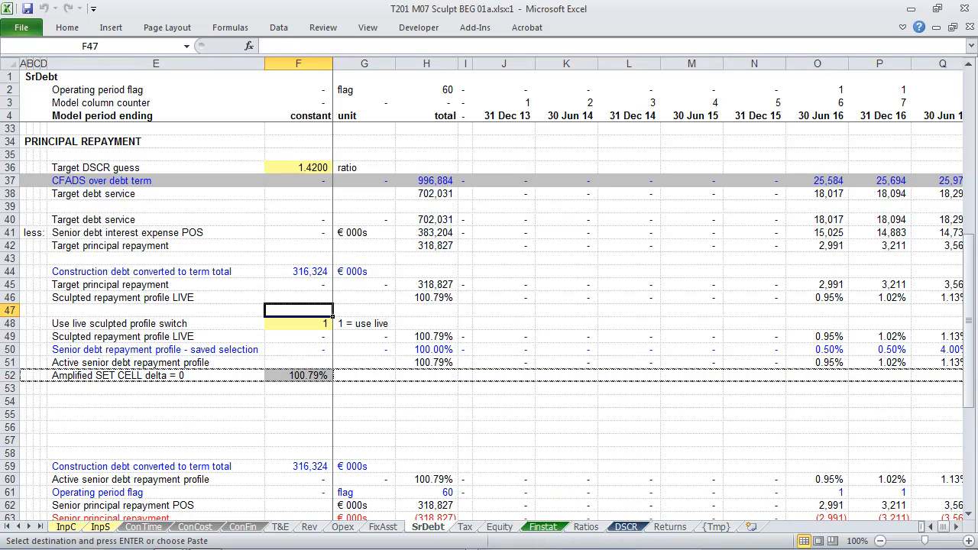
key("shift+space")
key("ctrl+shift+plus")
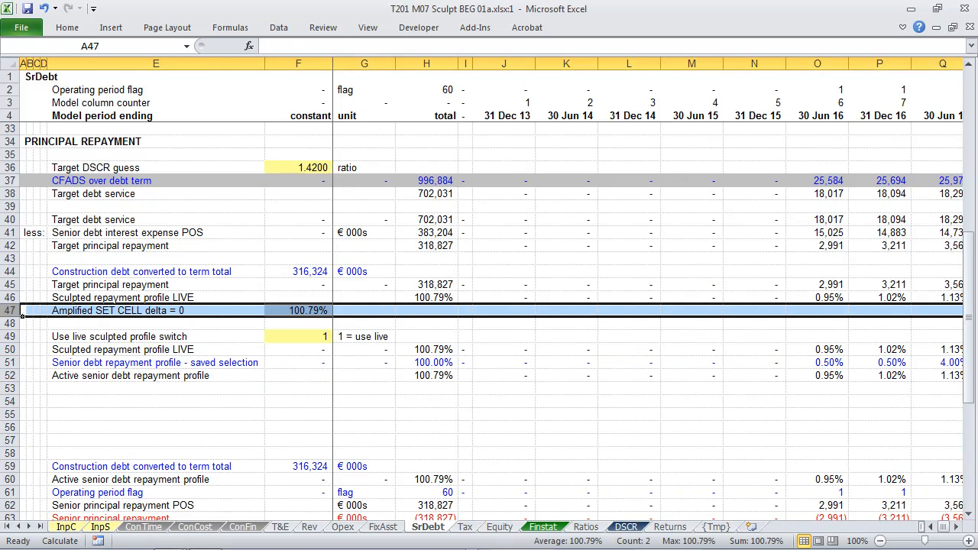
Replace the formula in F47 with =SUM(J46:CA46) to total the live sculpted repayment profile.
key("Right")
key("Right")
key("Right")
key("Right")
key("Right")
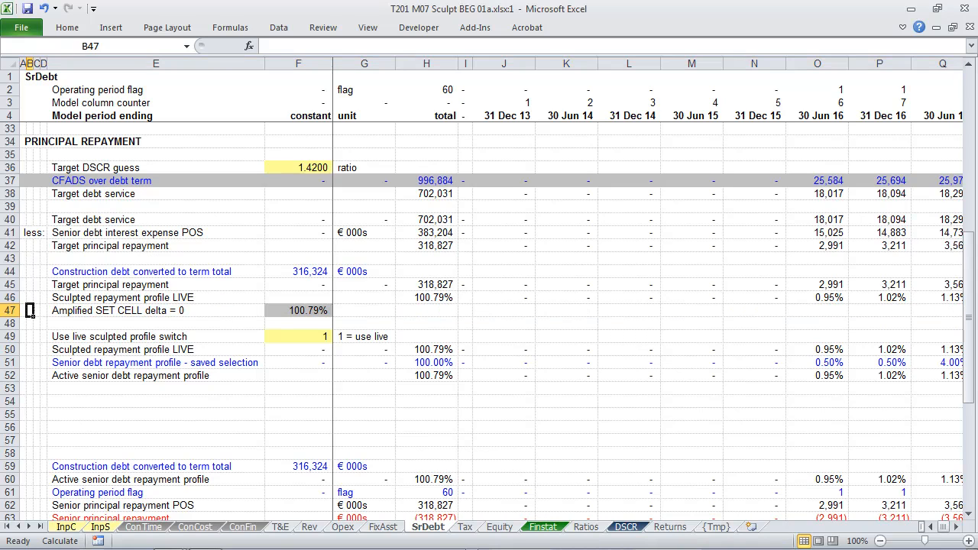
type("=")
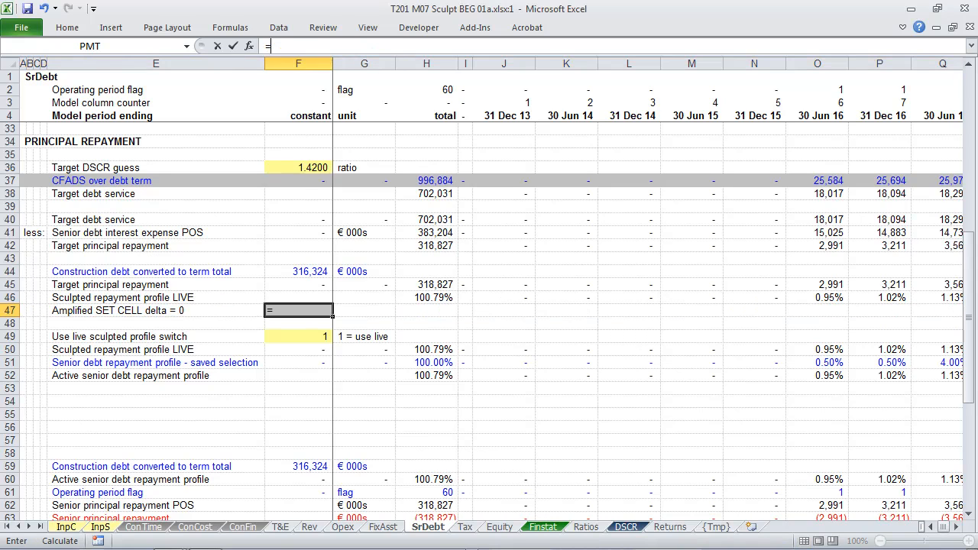
type("sum(")
key("Up")
key("Right")
key("Right")
key("Right")
key("Right")
key("ctrl+shift+Right")
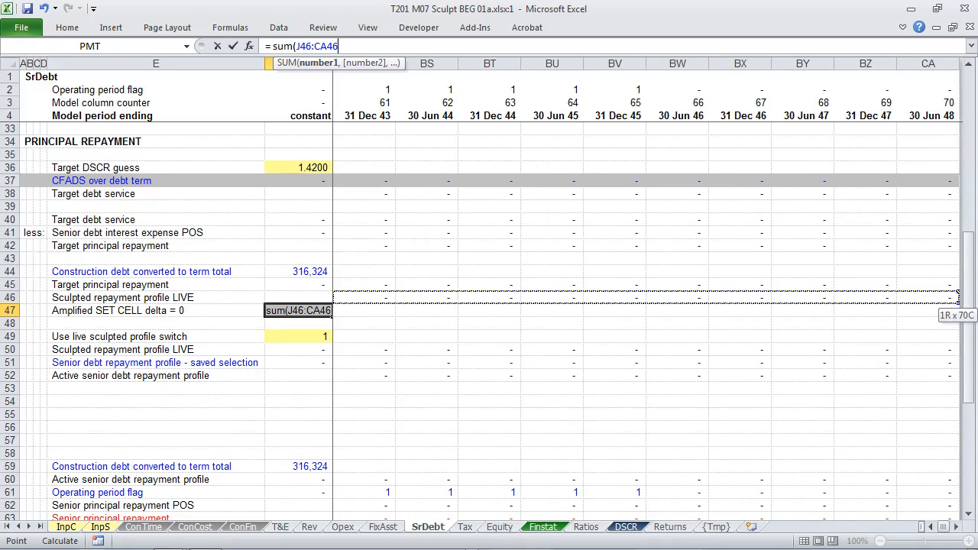
key("ctrl+Return")
key("Right")
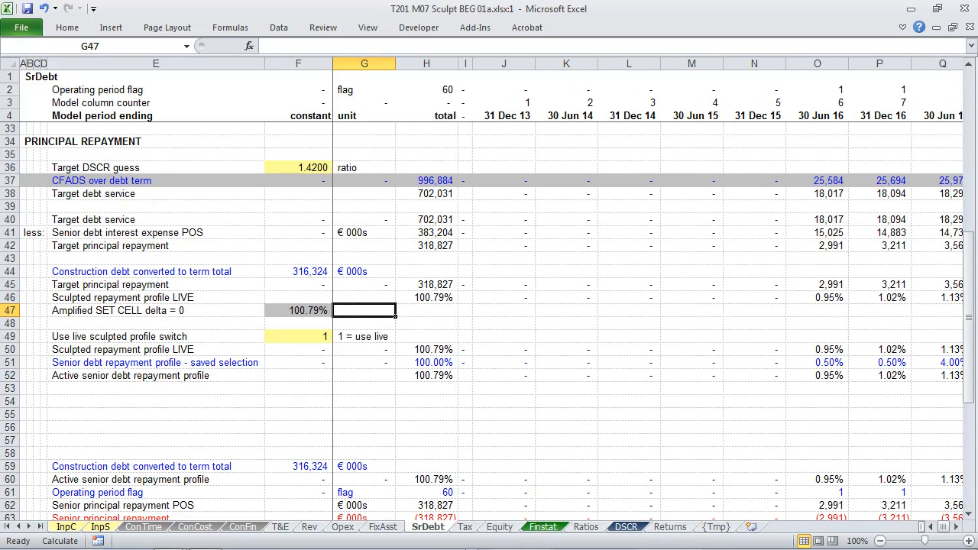
Trace the precedents of F47, the Amplified SET CELL delta total.
key("Left")
key("alt")
key("t")
key("u")
key("t")
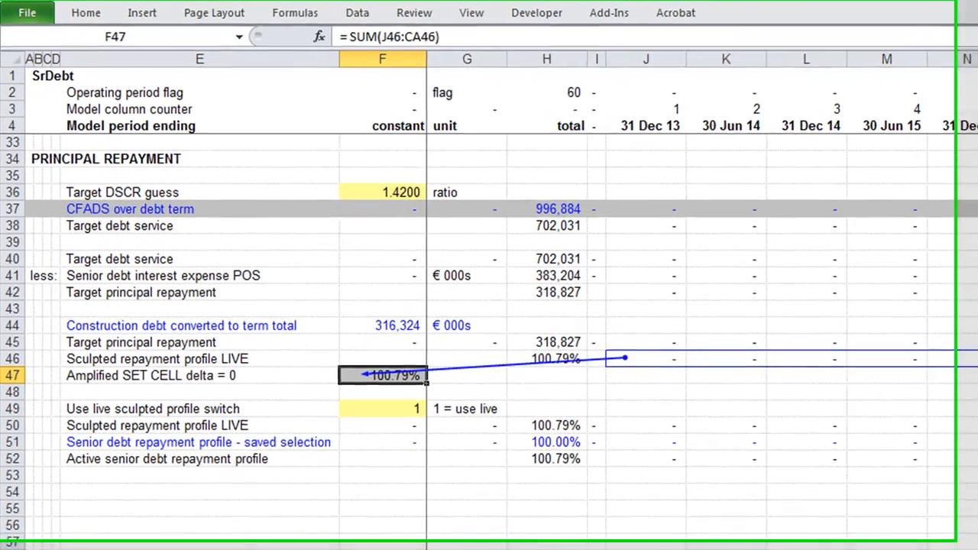
Subtract 1 in the F47 formula, making it =SUM(J46:CA46) - 1.
key("F2")
type("- 1")
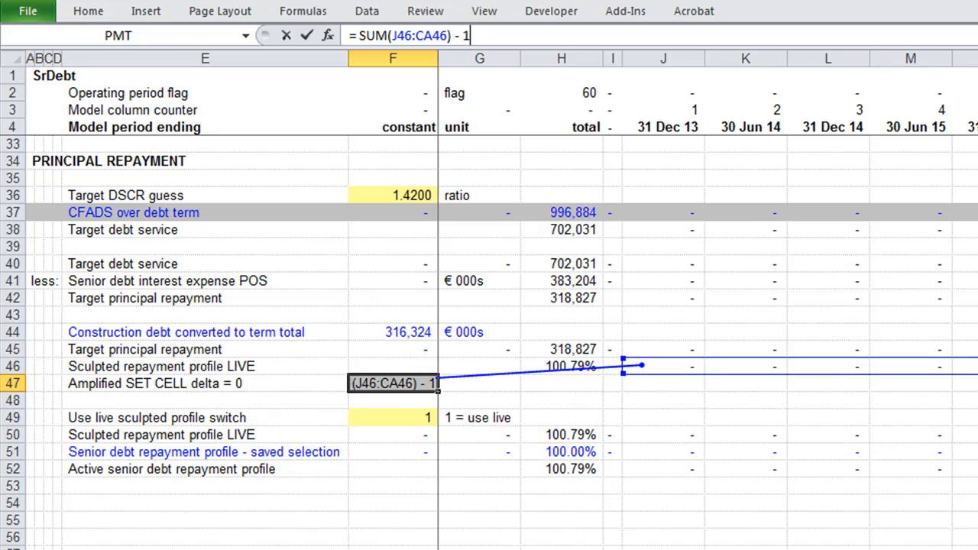
key("ctrl+Return")
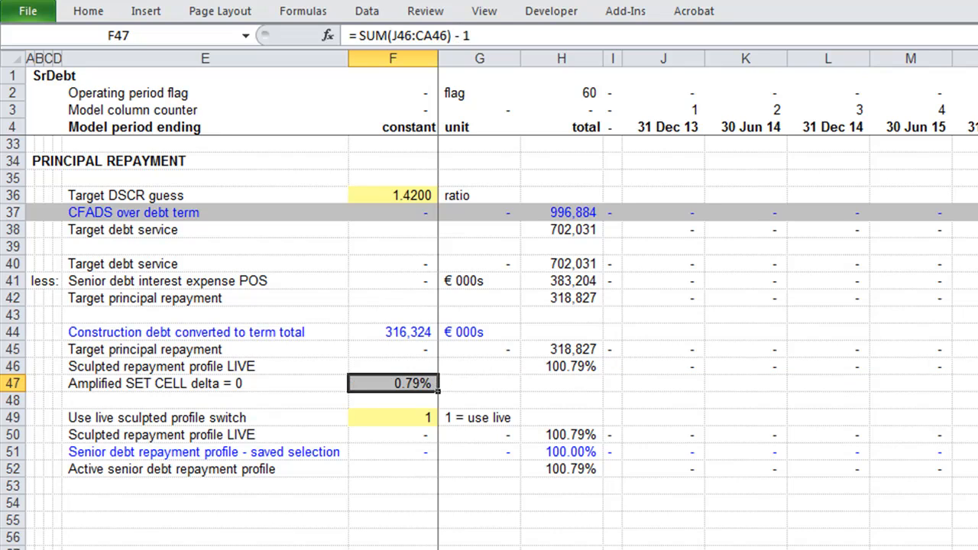
Amplify the F47 formula to =10 ^ 6 * ( SUM(J46:CA46) - 1) and format it as a whole number with thousands separators.
key("F2")
key("Home")
key("Right")
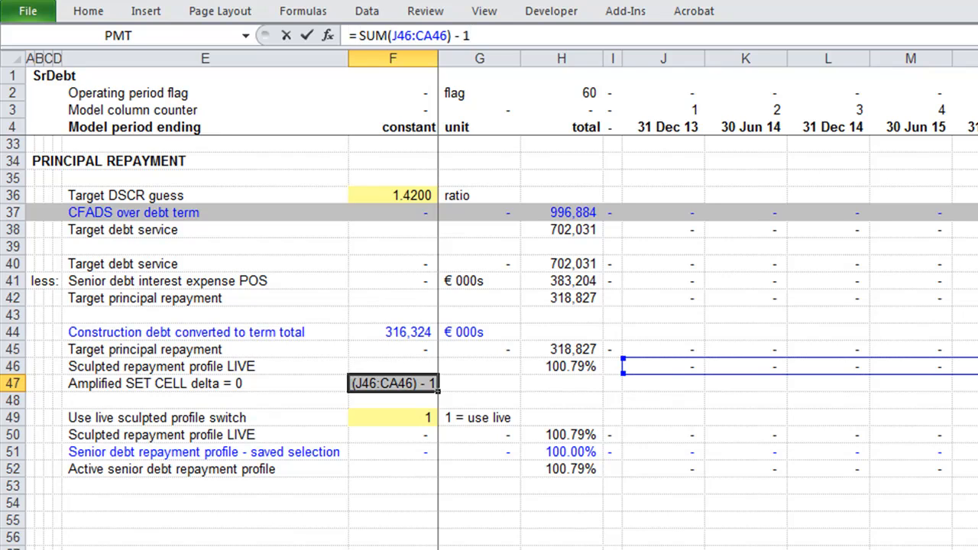
type("10 ^ 6")
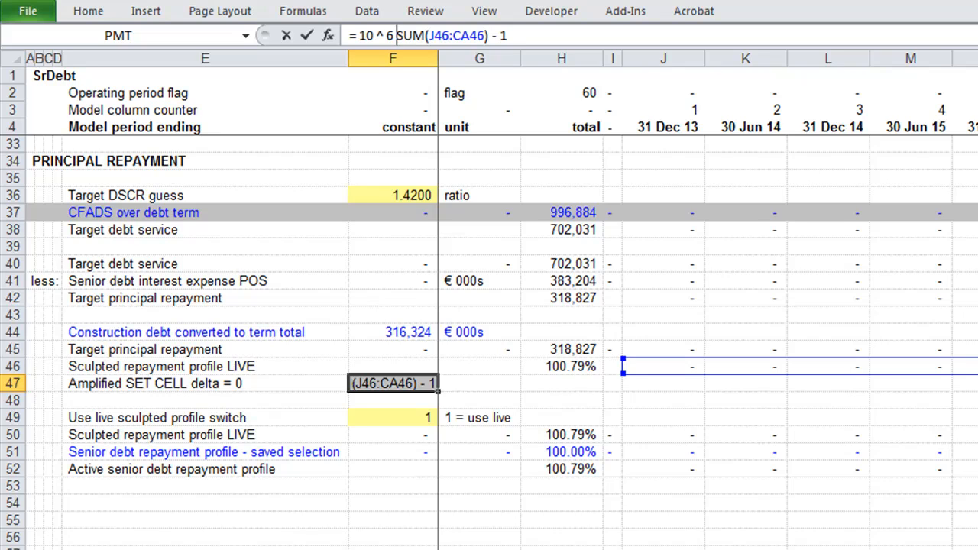
type("* (")
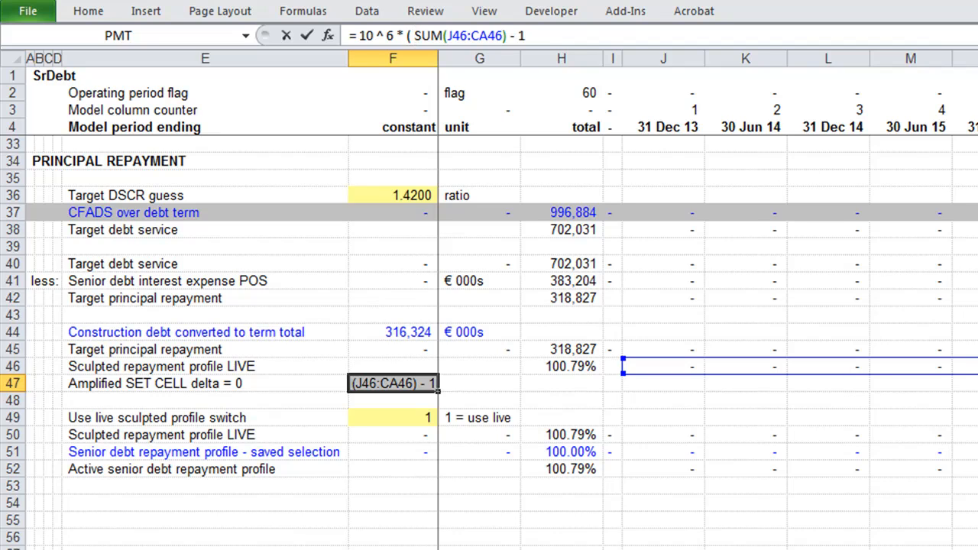
type(" )")
key("Return")
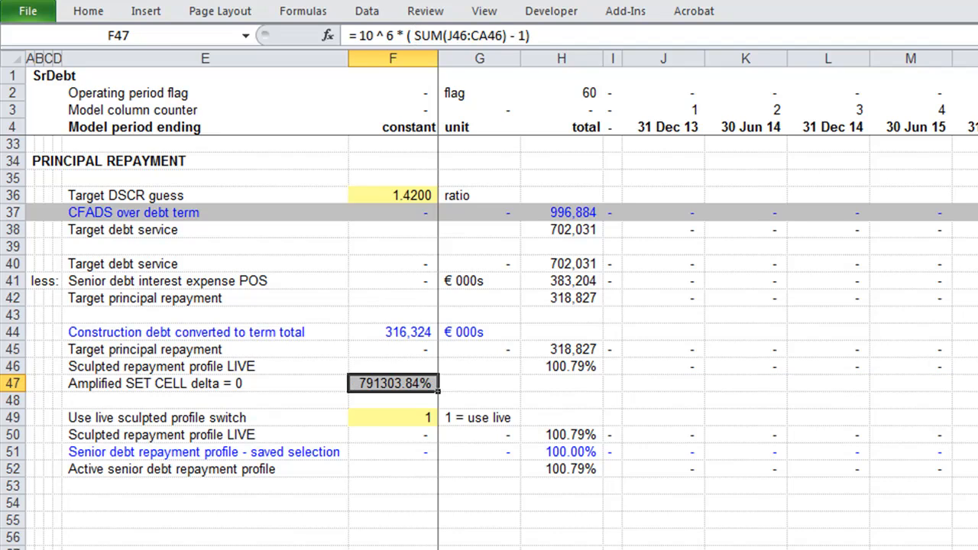
key("ctrl+shift+1")
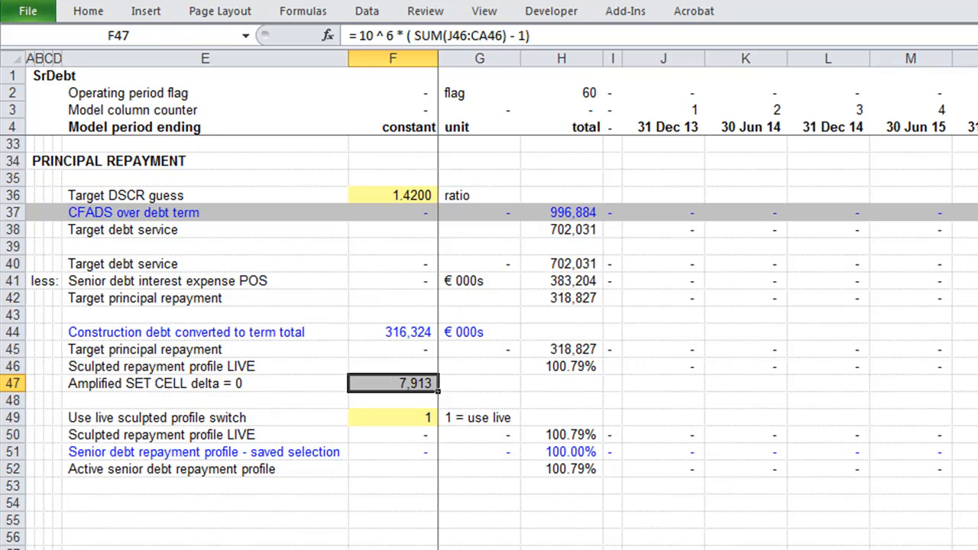
Enter the label SET CELL in G47, beside the Amplified SET CELL delta.
key("Right")
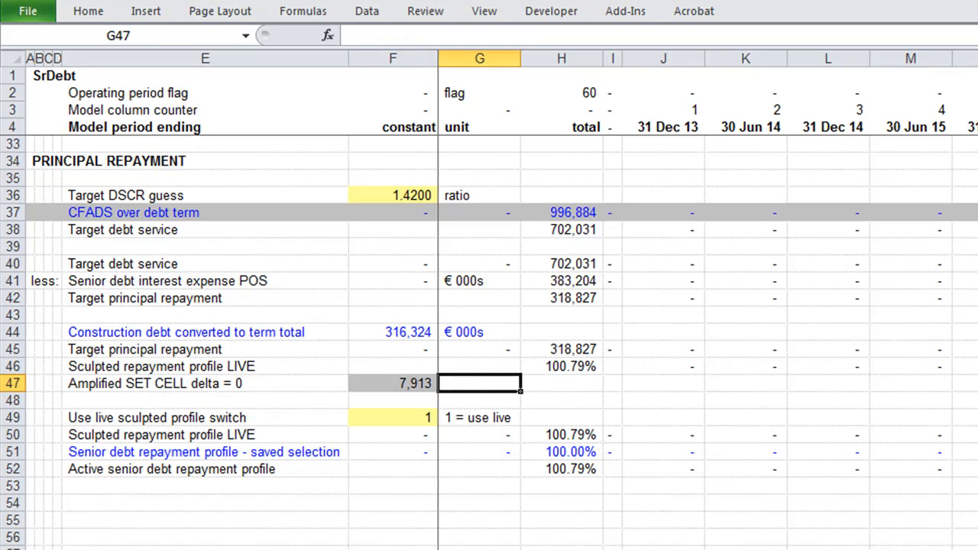
type("SET CELL")
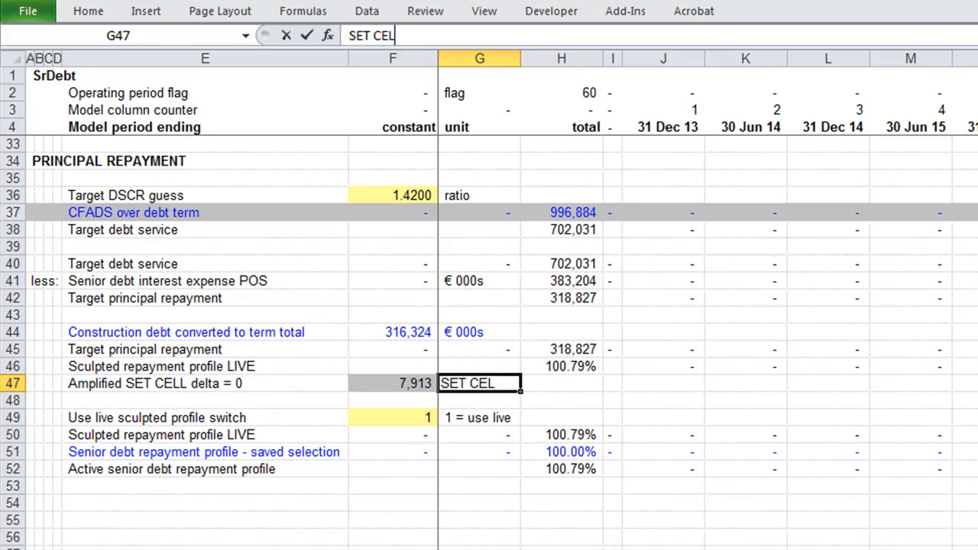
key("ctrl+Return")
Raise the amplification factor in F47 to 10 ^ 8, making the formula =10 ^ 8 * ( SUM(J46:CA46) - 1).
key("Left")
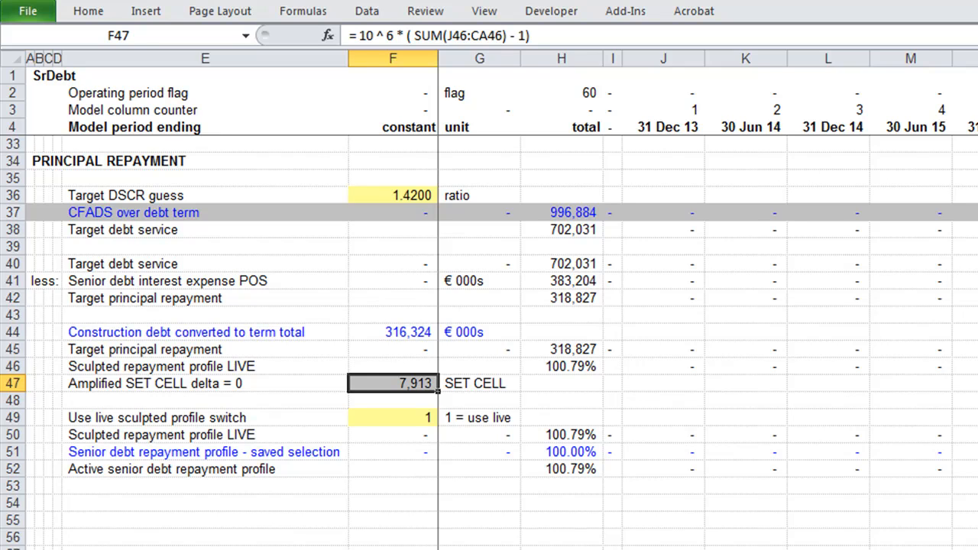
key("F2")
key("Home")
key("ctrl+Right")
key("ctrl+Right")
key("ctrl+Right")
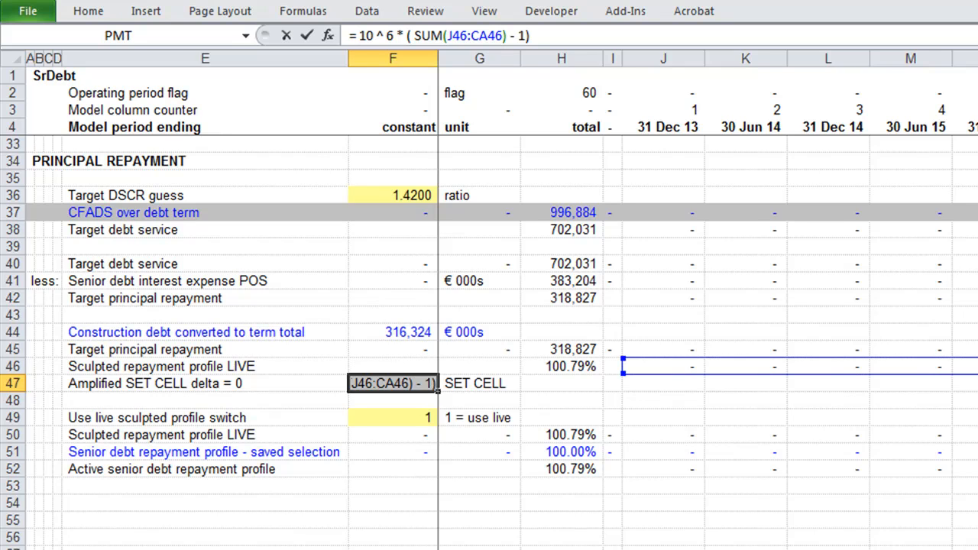
key("Delete")
type("8")
key("ctrl+Return")
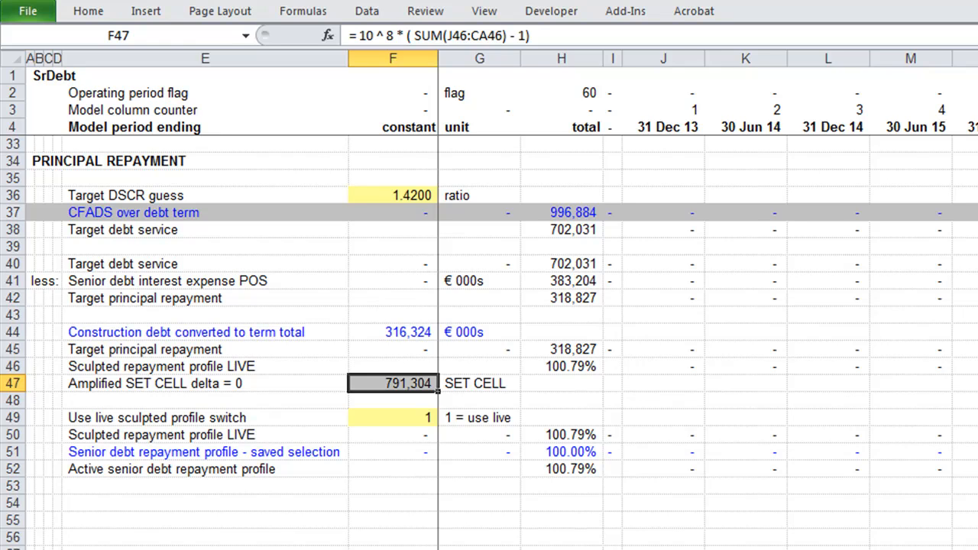
Run Goal Seek to set F47 to 0 by changing the Target DSCR guess in F36, and keep the solution.
key("alt")
key("e")
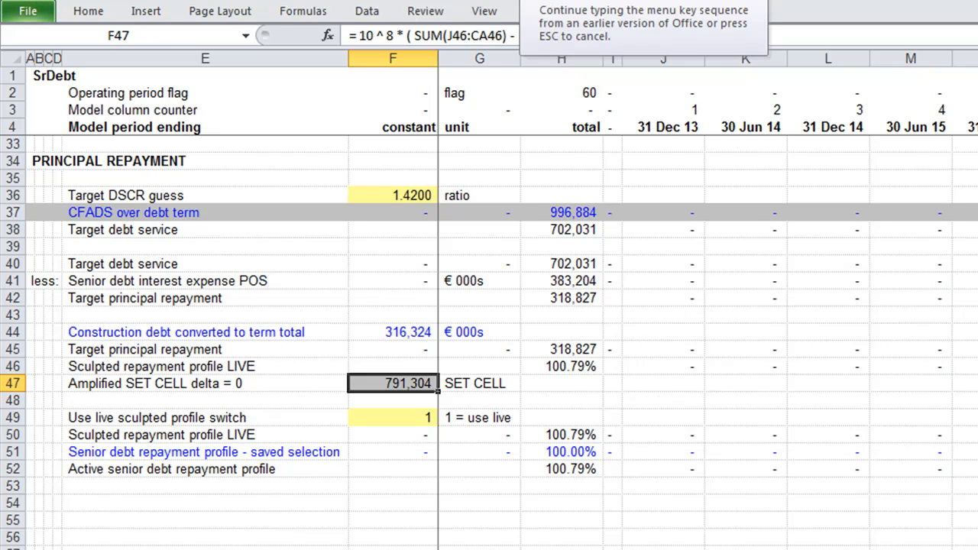
key("g")
key("Tab")
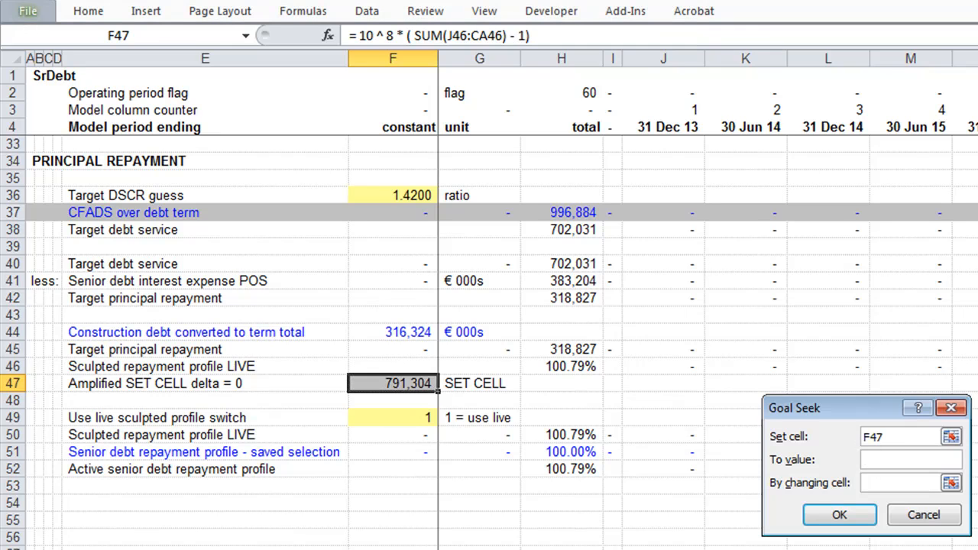
type("0")
key("Tab")
key("Up")
key("Up")
key("Up")
key("Up")
key("Up")
key("Up")
key("Up")
key("Up")
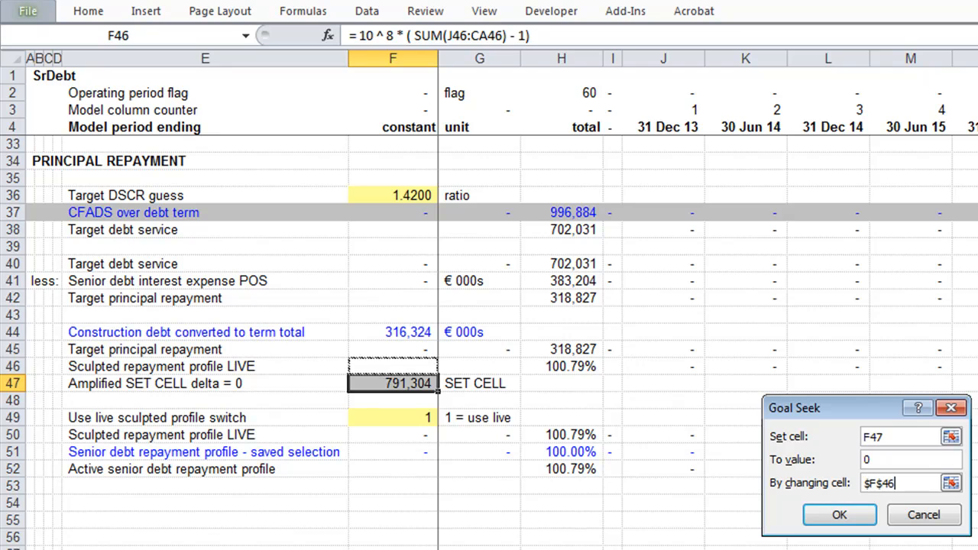
key("Up")
key("Up")
key("Up")
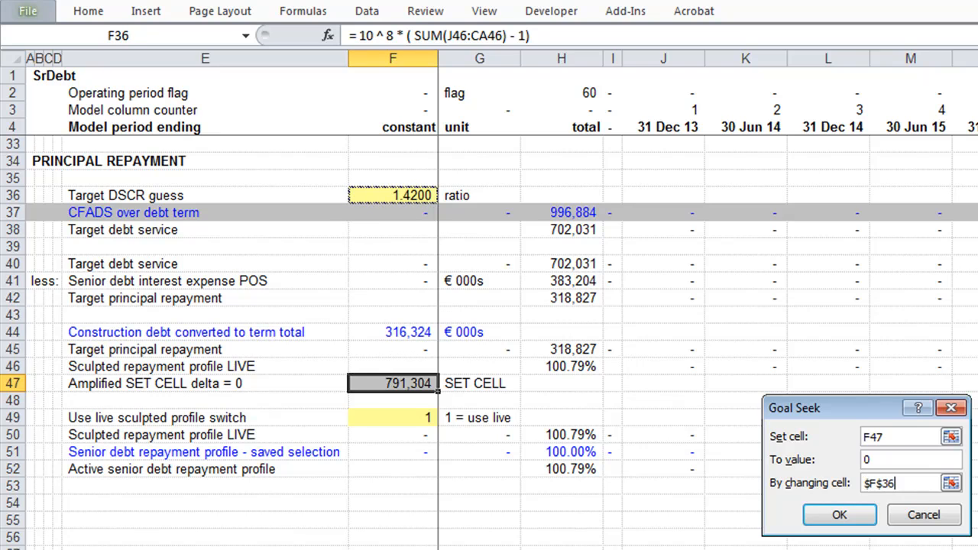
key("Return")
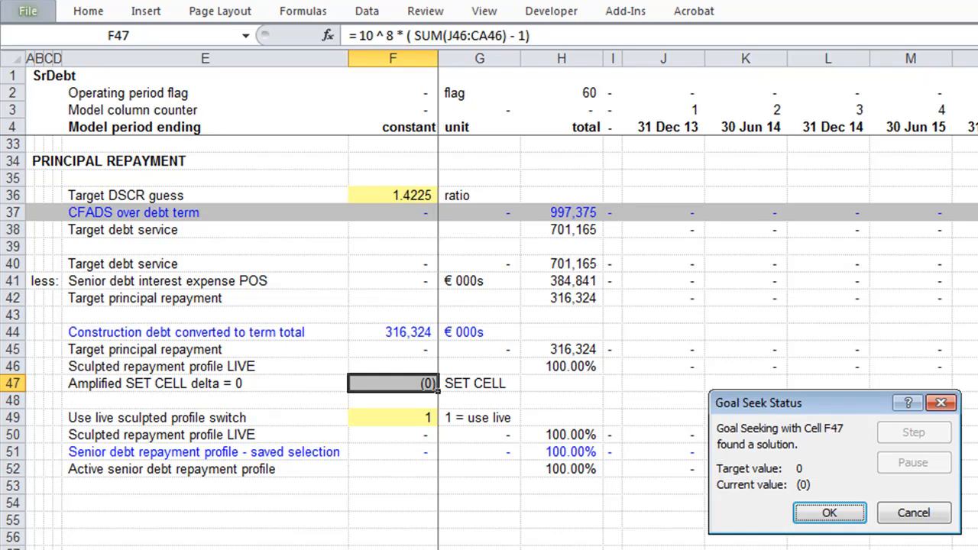
key("Return")
Show the Sculpted repayment profile LIVE total in H46 as a percentage with three decimals.
key("Right")
key("Right")
key("Right")
key("Up")
key("Left")
key("alt+h")
key("0")
key("alt+h")
key("0")
key("alt+h")
key("0")
key("alt+h")
key("9")
key("alt+h")
key("9")
Delete the blank rows 54 to 57 beneath the Active senior debt repayment profile.
key("Left")
key("Right")
key("Down")
key("Down")
key("Down")
key("Down")
key("Down")
key("Down")
key("Down")
key("Down")
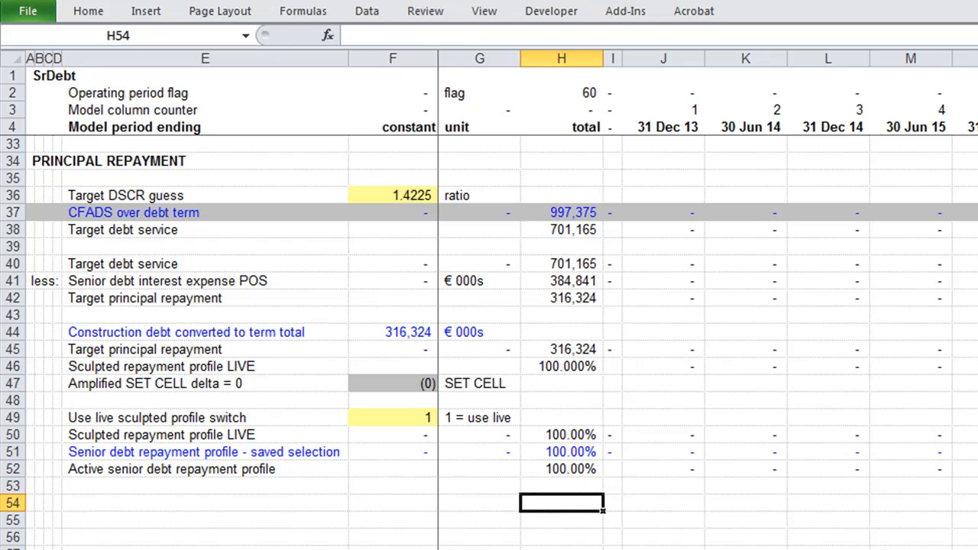
key("shift+space")
key("shift+Down")
key("shift+Down")
key("shift+Down")
key("ctrl+v")
Inspect the full-precision Target DSCR guess in F36.
key("Up")
key("Up")
key("Up")
key("Up")
key("Up")
key("Up")
key("Up")
key("Up")
key("Up")
key("Up")
key("Up")
key("Up")
key("Up")
key("Up")
key("Up")
key("Up")
key("Up")
key("Left")
key("Left")
key("Up")
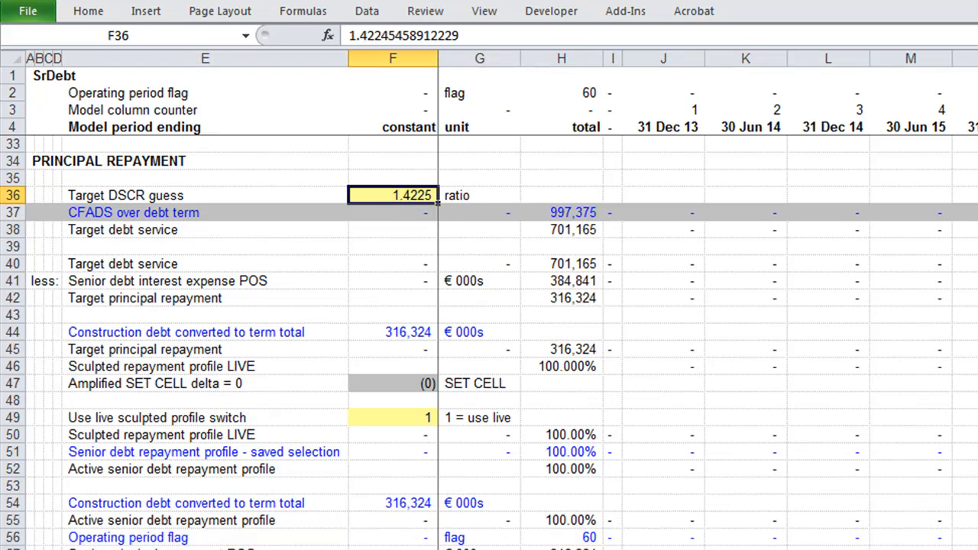
key("F4")
key("F4")
key("ctrl+z")
key("ctrl+z")
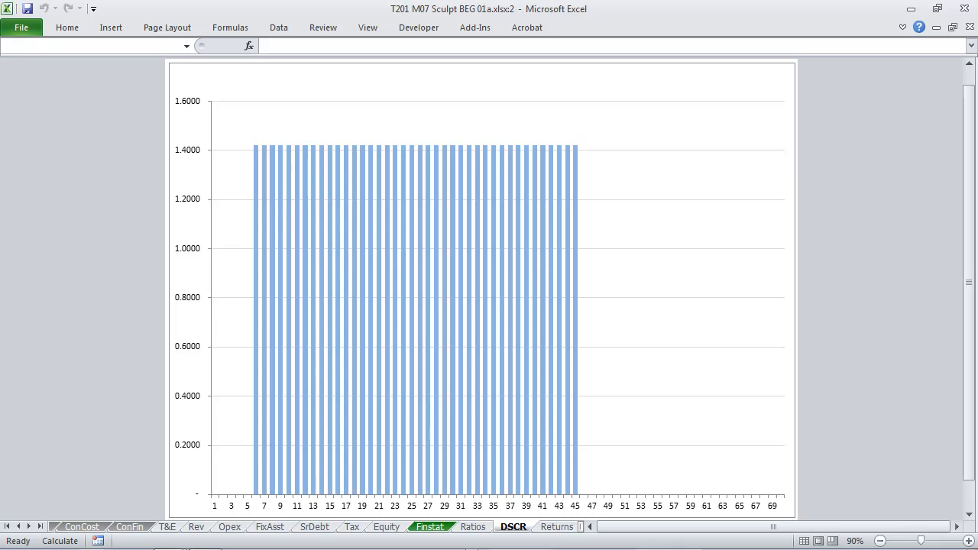
Examine the DSCR chart and read the values of individual period bars.
mouse_move(566, 156)
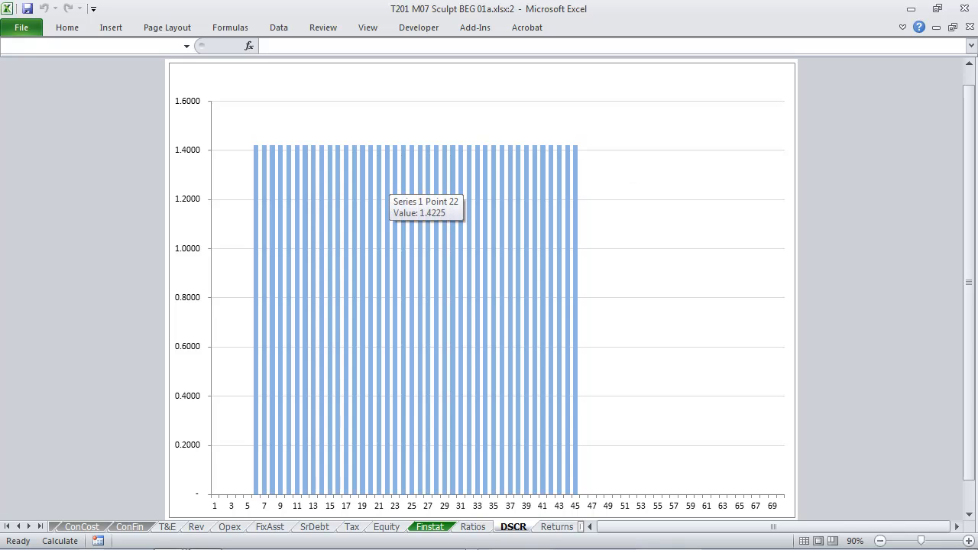
mouse_move(404, 165)
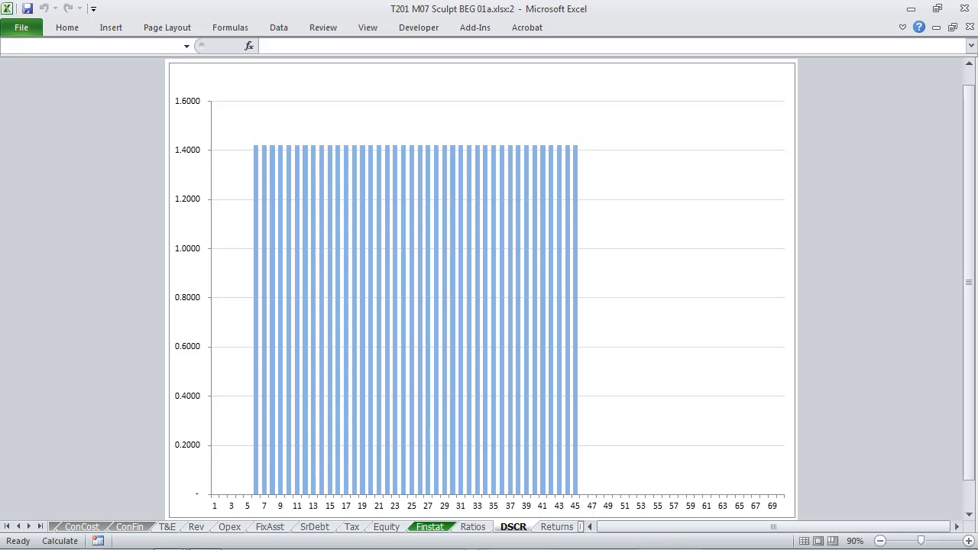
mouse_move(387, 187)
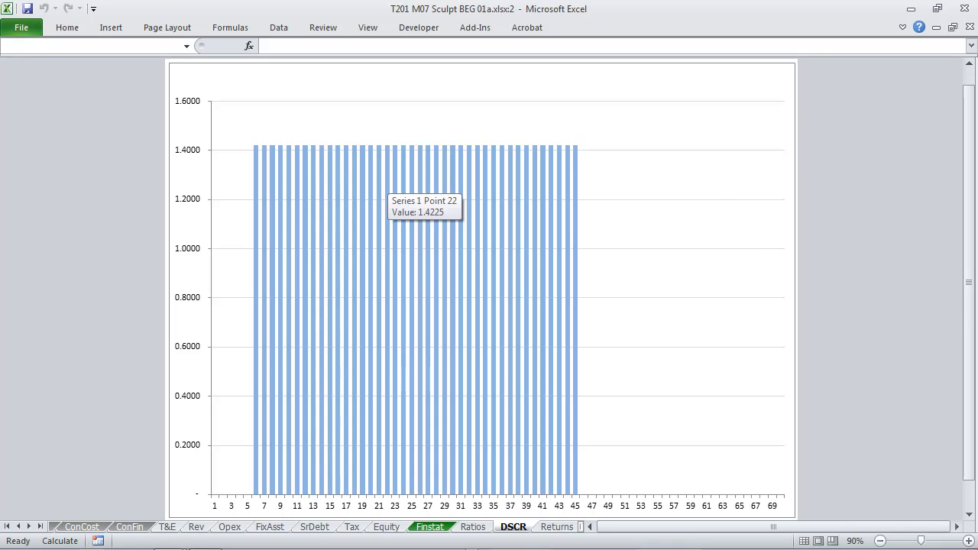
Return to the worksheet window and show the Minimum 6-month HDSCR in F13 of the Ratios sheet with six decimals.
key("ctrl+Tab")
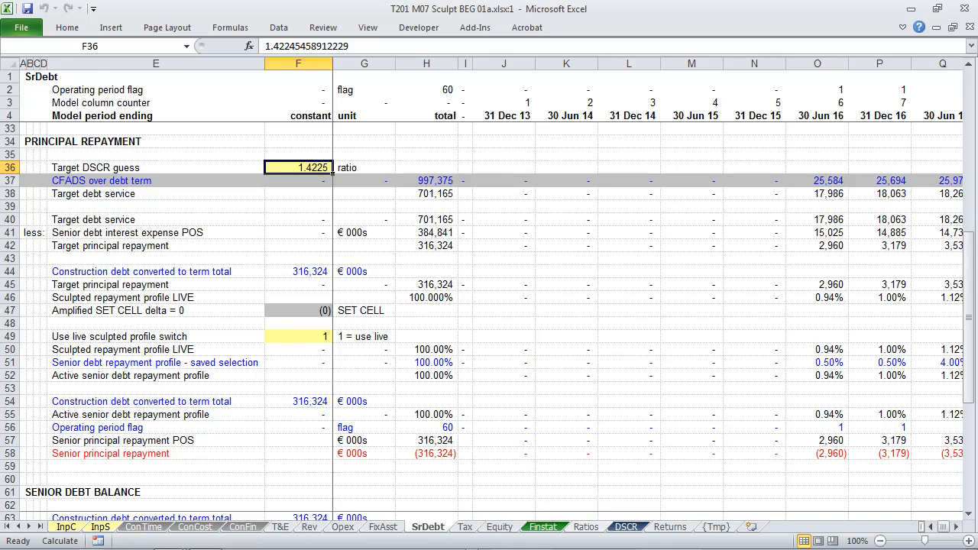
key("ctrl+Page_Down")
key("ctrl+Page_Down")
key("ctrl+Page_Down")
key("ctrl+Page_Down")
key("ctrl+Home")
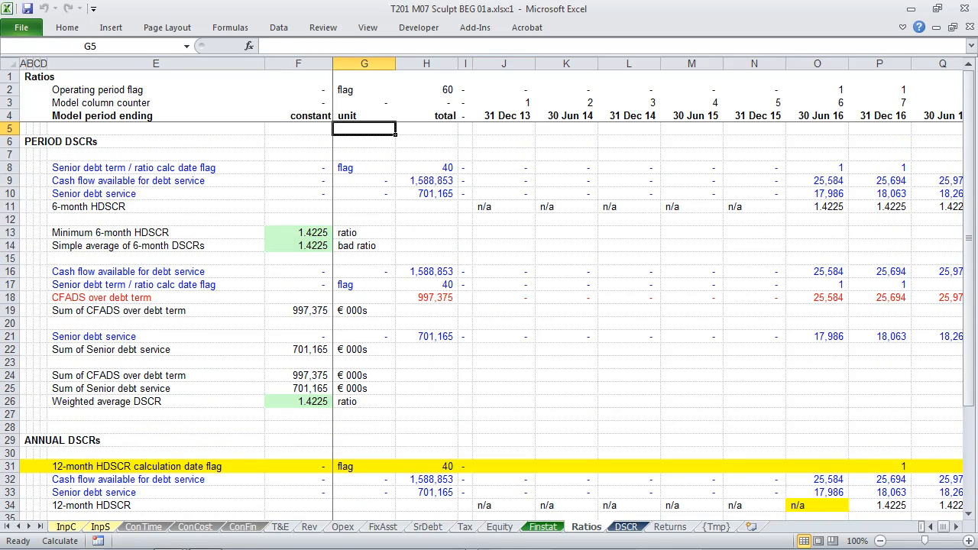
key("Down")
key("Down")
key("Down")
key("Down")
key("Down")
key("Down")
key("Down")
key("Left")
key("Left")
key("Down")
key("Right")
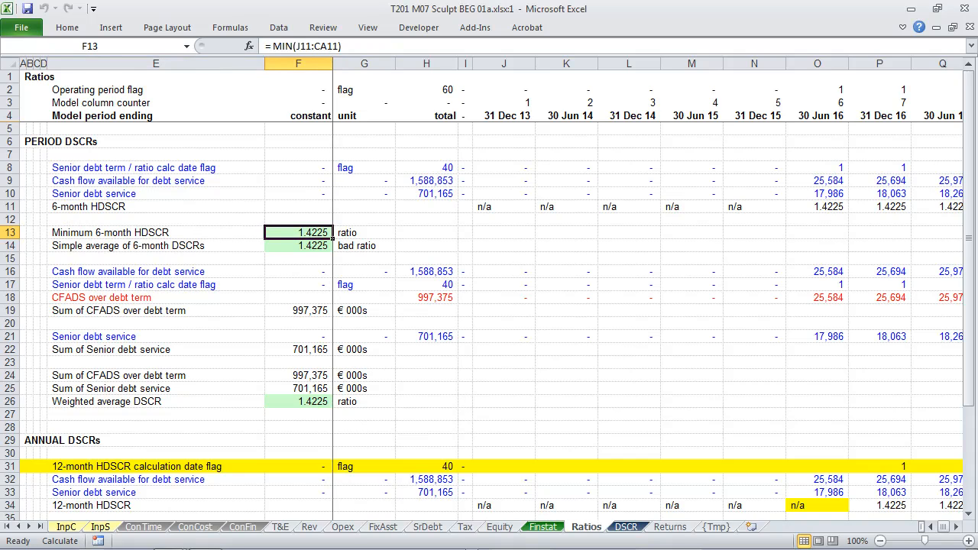
key("ctrl+shift+period")
key("ctrl+shift+period")
Show the Simple average of 6-month DSCRs in F14 with six decimals.
key("Down")
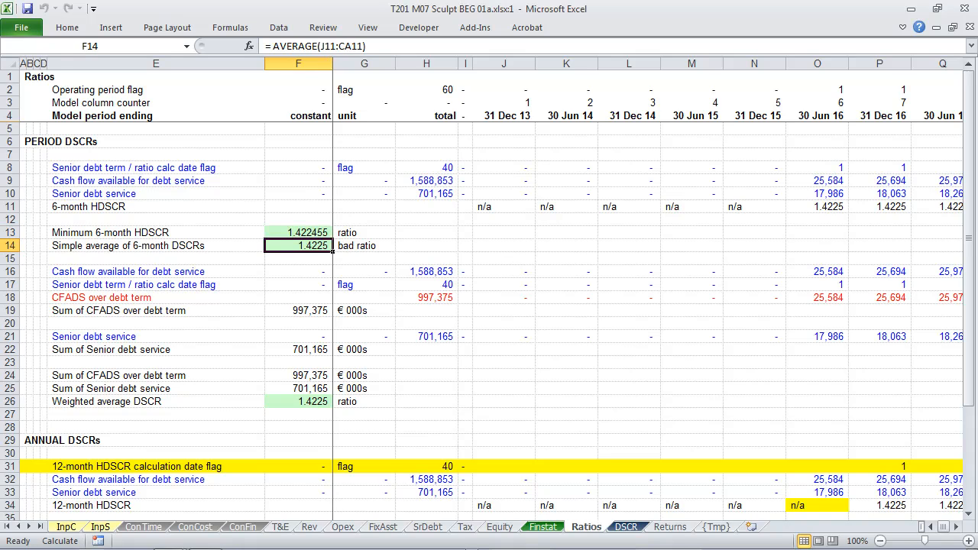
key("ctrl+shift+period")
key("ctrl+shift+period")
Show the Weighted average DSCR in F26 with six decimals.
key("Down")
key("Down")
key("Down")
key("Down")
key("Down")
key("Down")
key("Down")
key("Down")
key("Down")
key("Down")
key("Down")
key("Down")
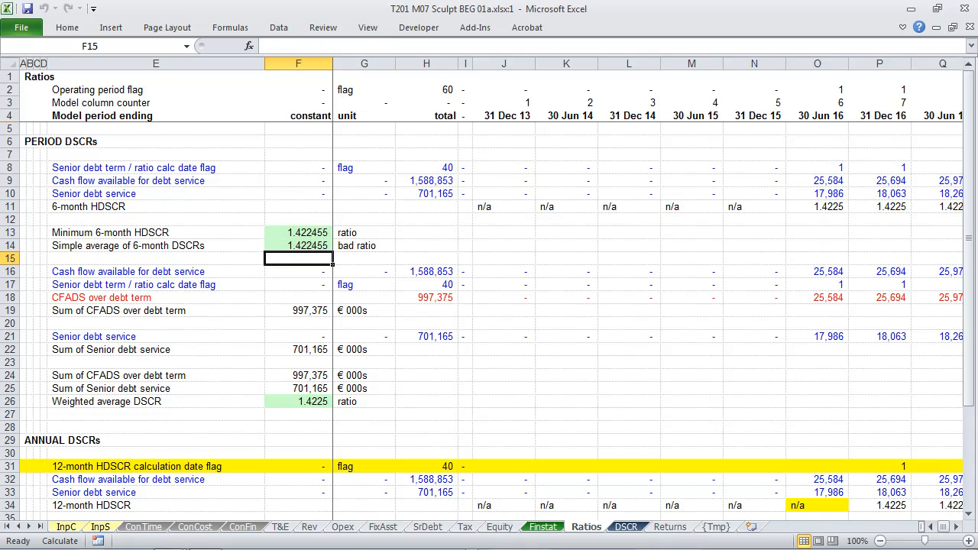
key("ctrl+shift+period")
key("ctrl+shift+period")
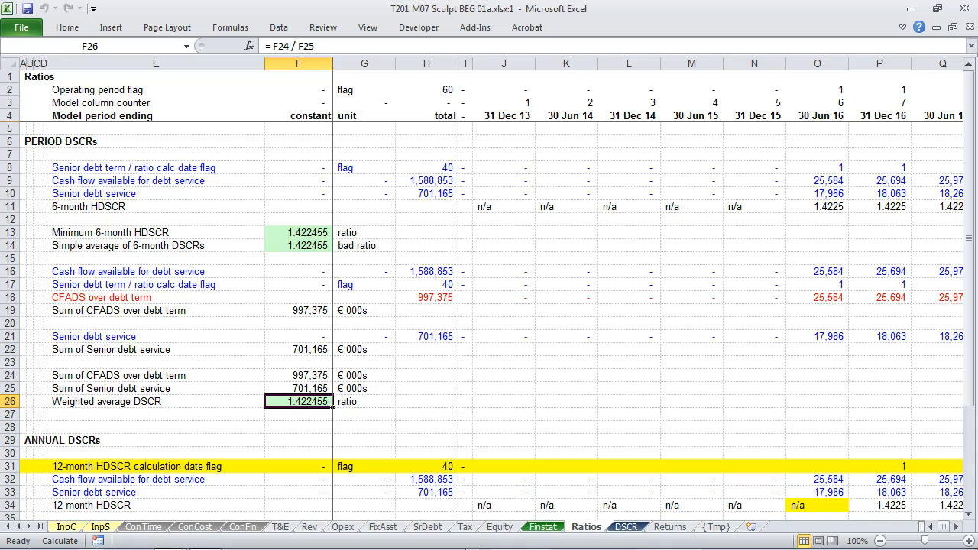
Show the Minimum 12-month HDSCR in F36 of the Ratios sheet with six decimals.
key("Down")
key("Down")
key("Down")
key("Down")
key("Down")
key("Down")
key("Down")
key("Down")
key("Down")
key("Down")
key("Down")
key("Down")
key("Down")
key("Down")
key("Down")
key("Down")
key("Down")
key("Down")
key("Down")
key("Down")
key("Up")
key("Up")
key("Up")
key("Up")
key("Up")
key("Up")
key("Up")
key("Up")
key("Up")
key("Up")
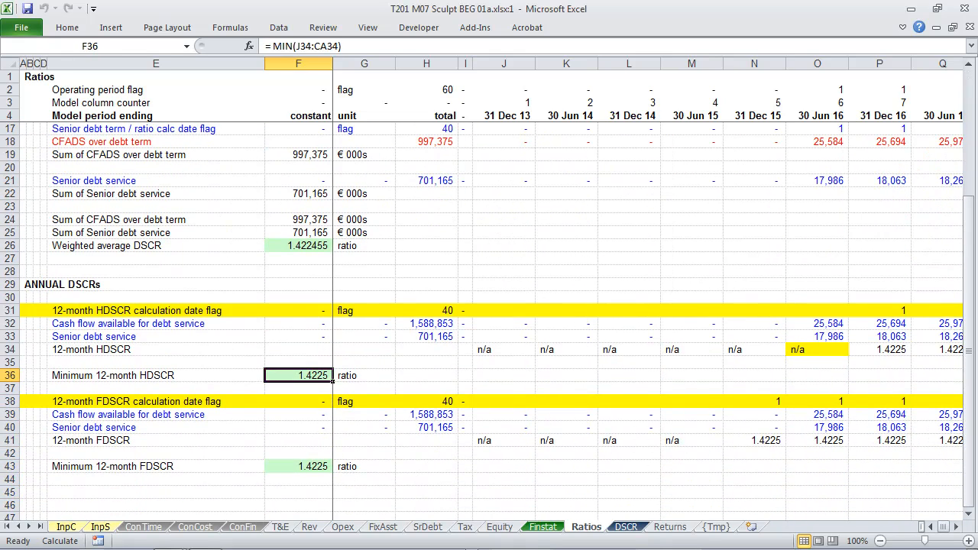
key("ctrl+shift+f")
Show the Minimum 12-month FDSCR in F43 of the Ratios sheet with more decimals.
key("Down")
key("Down")
key("Down")
key("Down")
key("Down")
key("Down")
key("Down")
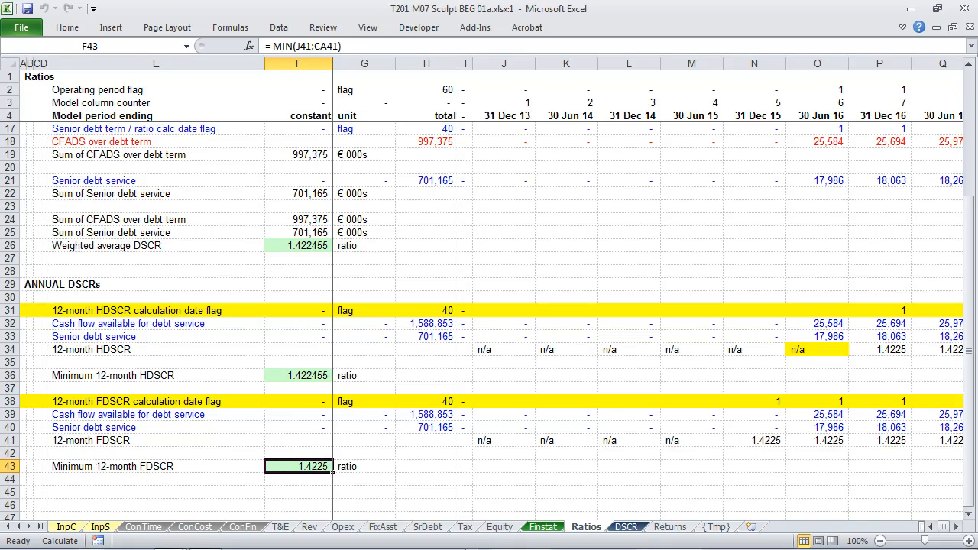
key("ctrl+shift+period")
key("ctrl+shift+period")
Go back to the SrDebt sheet and review the principal repayment block, from the target DSCR guess to the live profile switch and active profile.
key("ctrl+Page_Up")
key("ctrl+Page_Up")
key("ctrl+Page_Up")
key("ctrl+Page_Up")
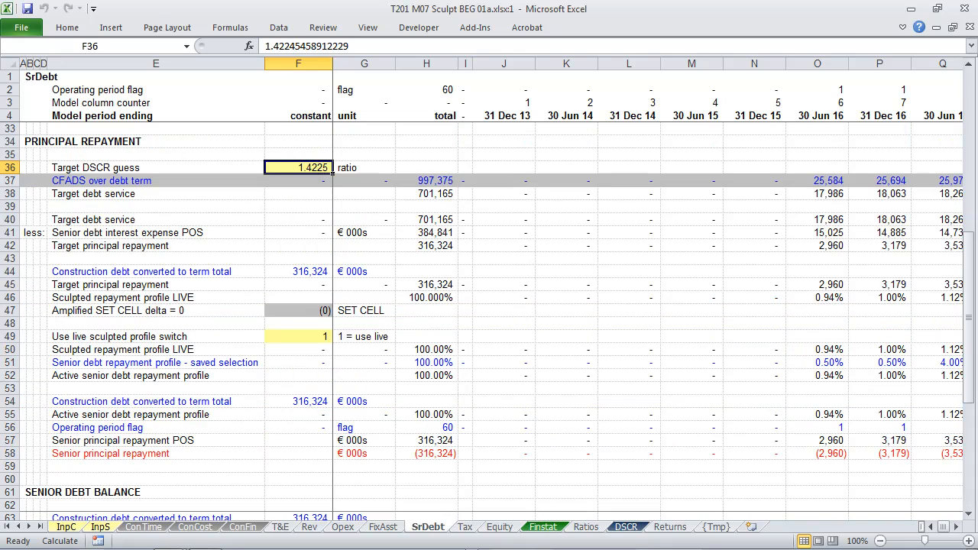
key("Down")
key("Down")
key("Down")
key("Down")
key("Down")
key("Down")
key("Down")
key("Down")
key("Down")
key("Down")
key("Down")
key("Down")
key("Down")
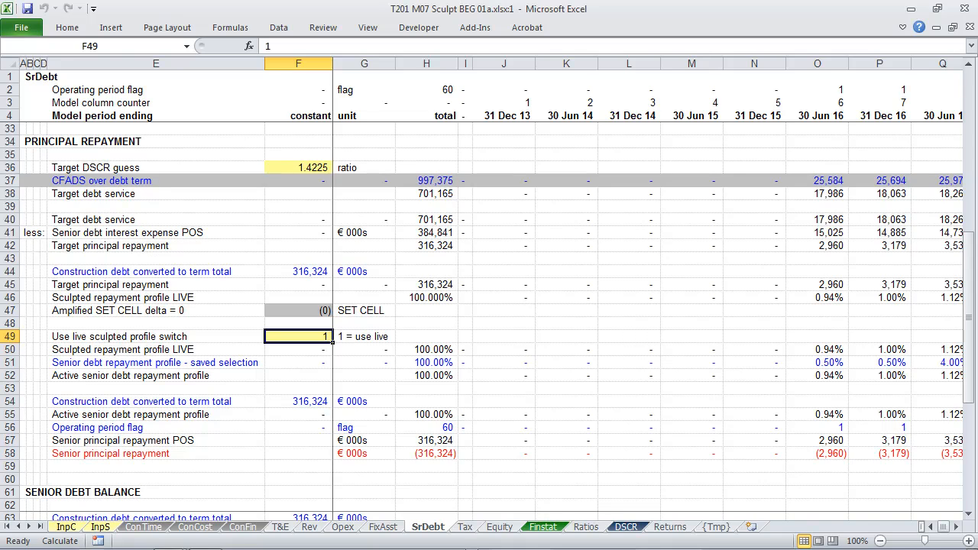
key("Right")
key("Right")
key("Right")
key("Down")
key("Down")
key("Down")
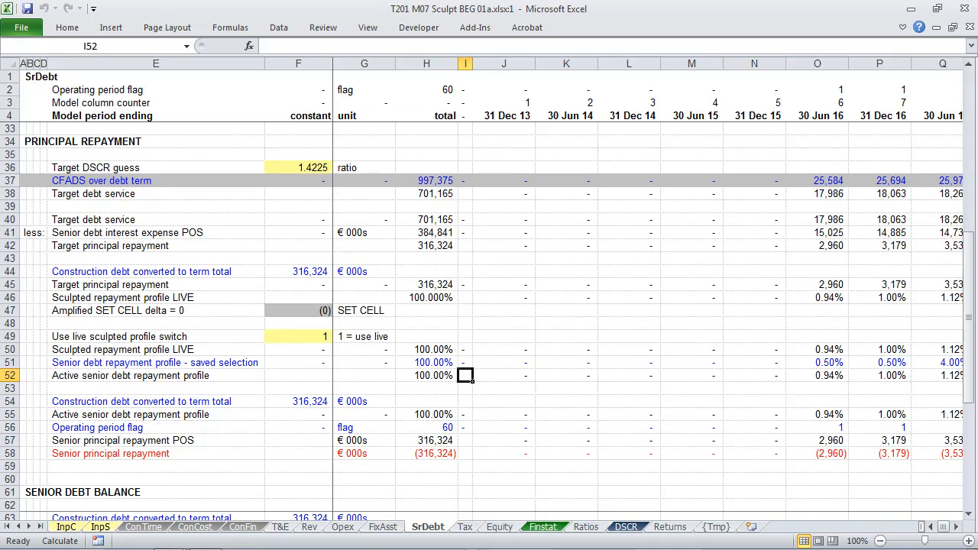
key("Left")
key("Left")
key("Left")
key("Left")
key("Left")
key("Right")
key("Right")
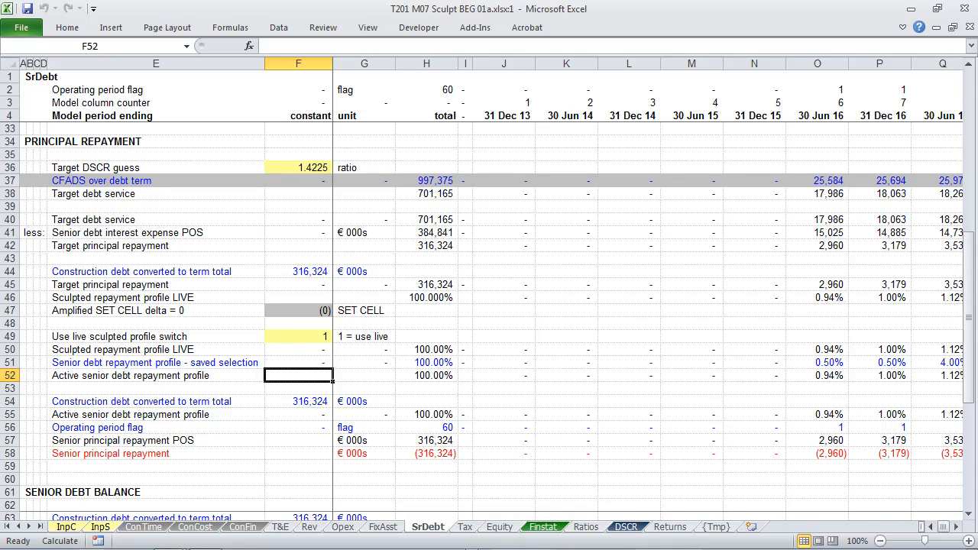
Insert three rows above the Use live sculpted profile switch row.
key("Up")
key("Up")
key("Up")
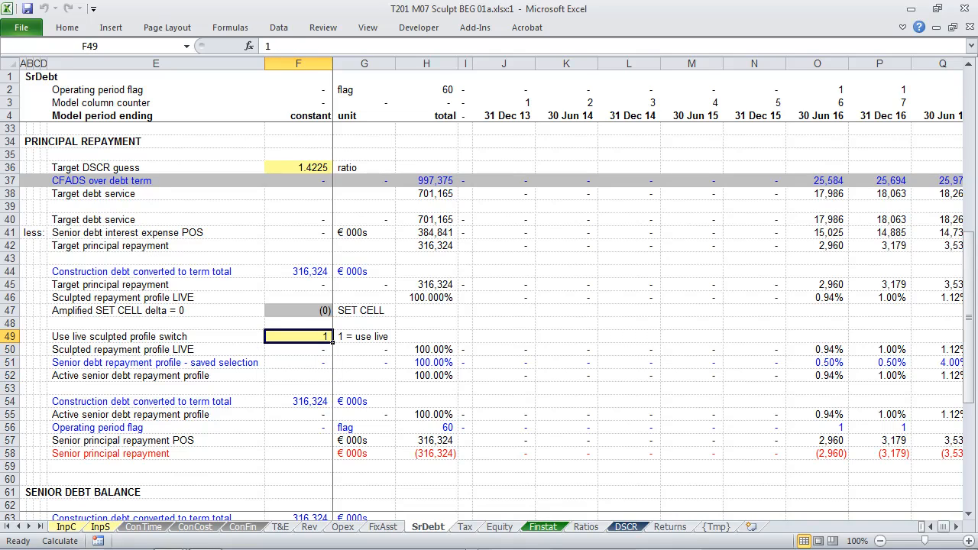
key("shift+Down")
key("shift+Down")
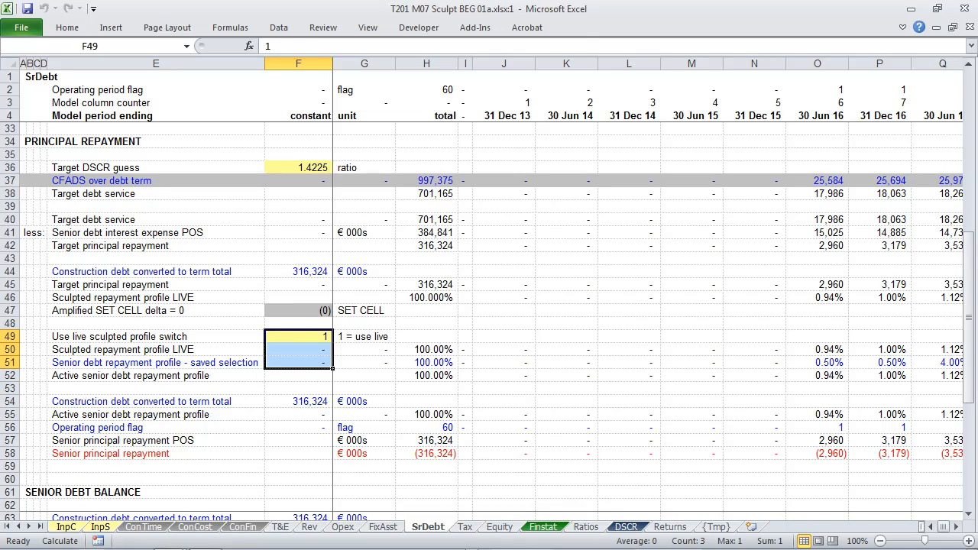
key("alt+i")
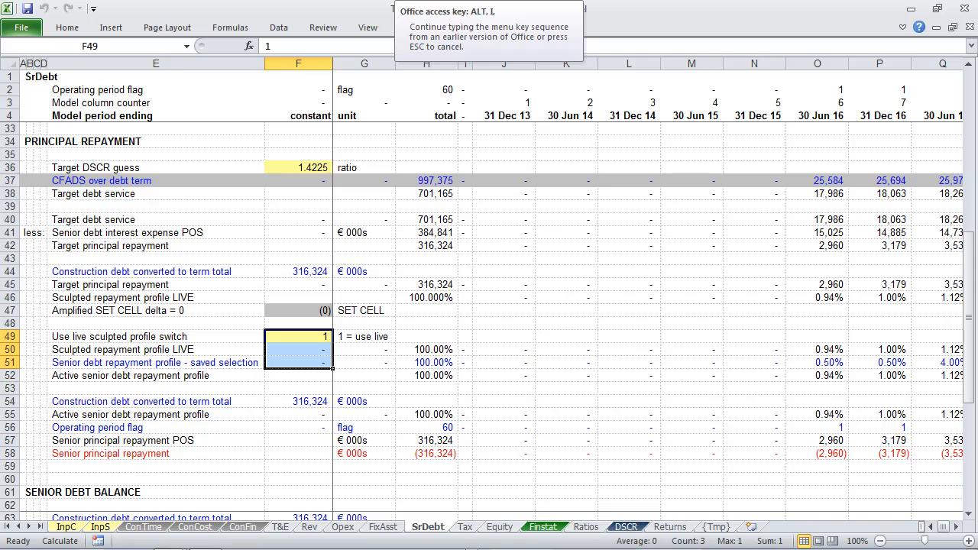
key("r")
Link row 49 to the live sculpted repayment profile with = E$46 in E49, copy it across to the last period and recalculate.
key("Left")
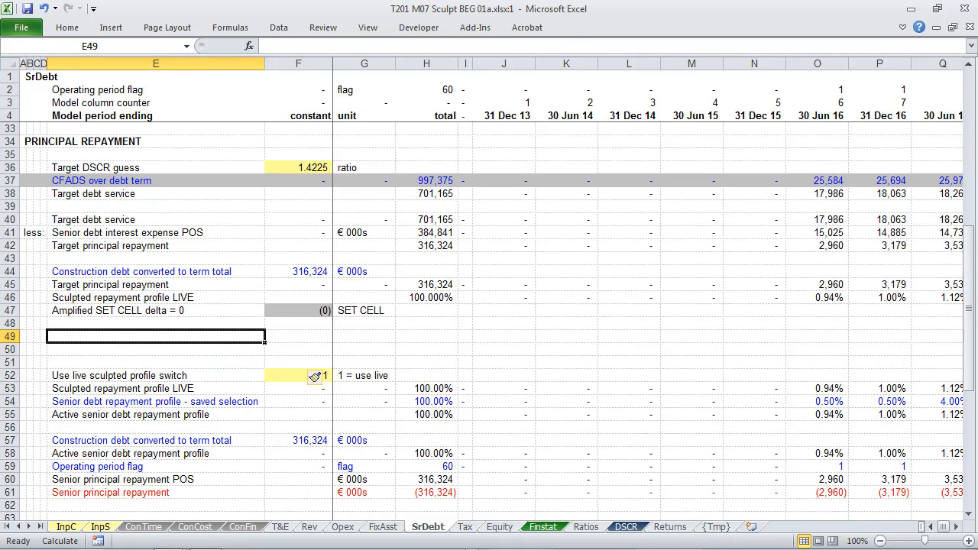
type("=")
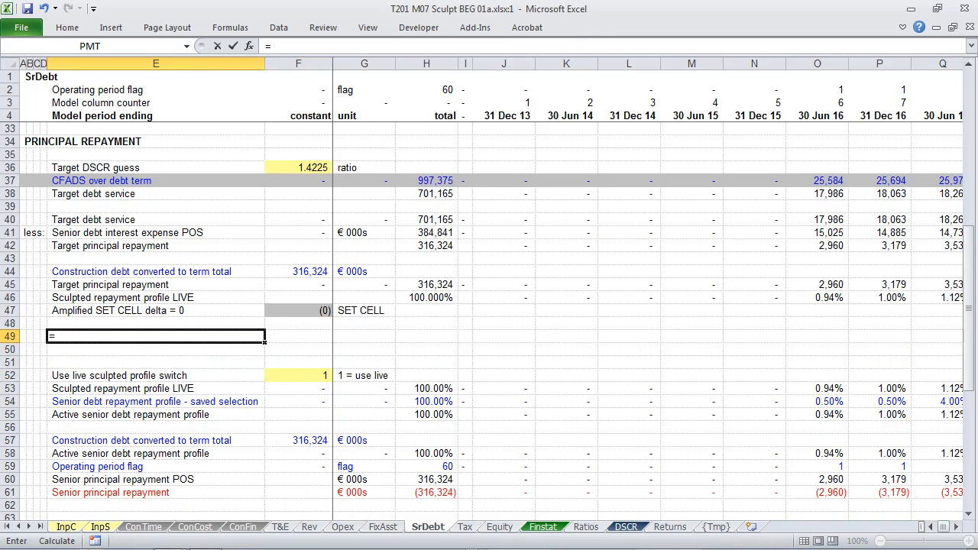
key("Up")
key("Up")
key("Up")
key("F4")
key("F4")
key("ctrl+Return")
key("ctrl+c")
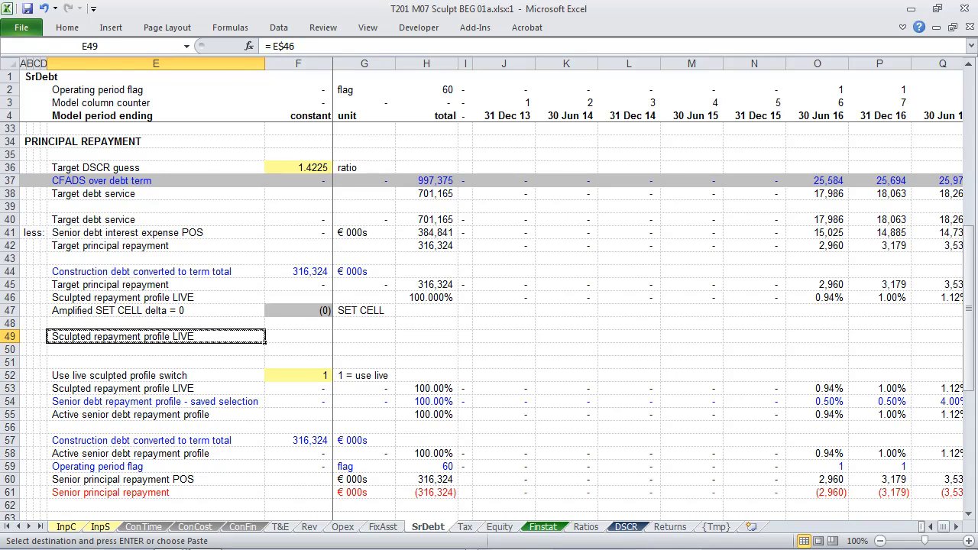
key("ctrl+shift+Right")
key("Return")
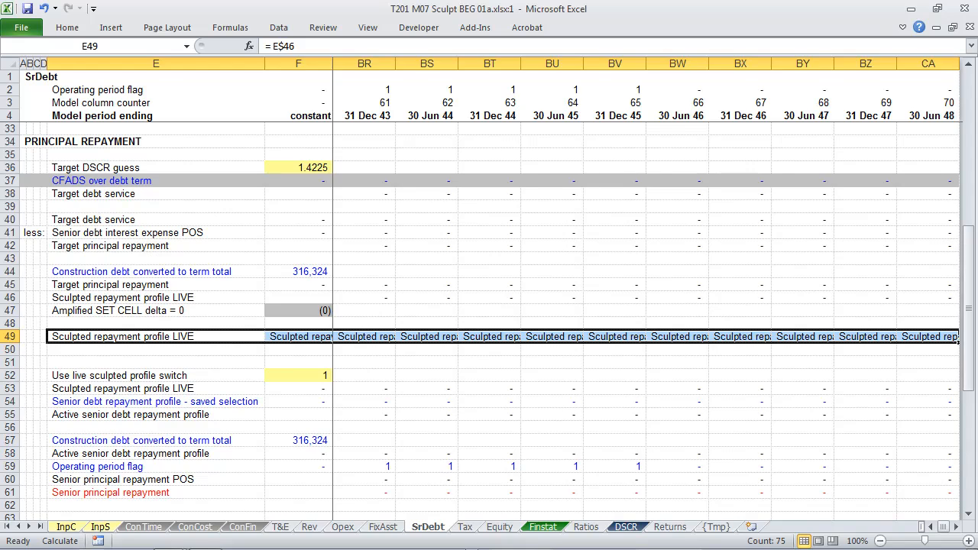
key("Home")
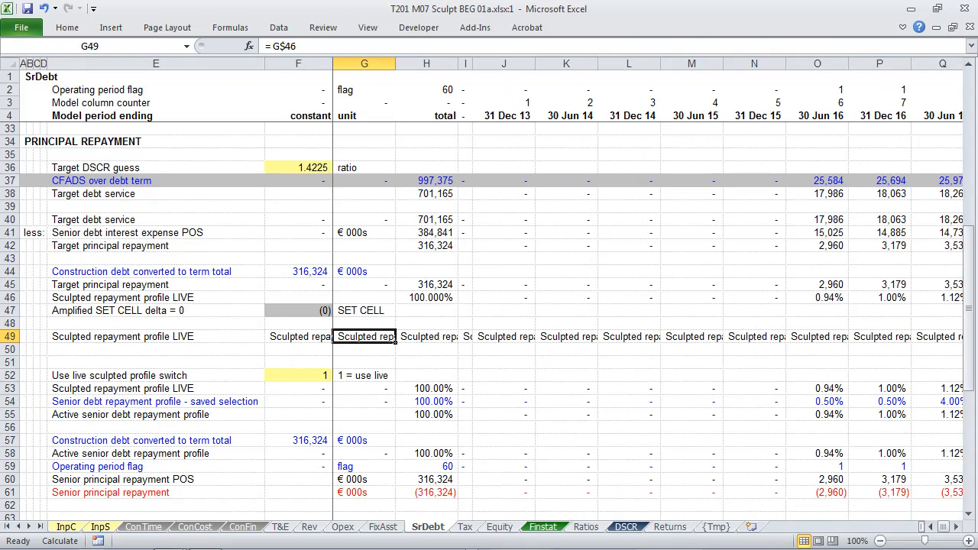
key("F9")
Format row 49 as percentages with three decimals.
key("shift+space")
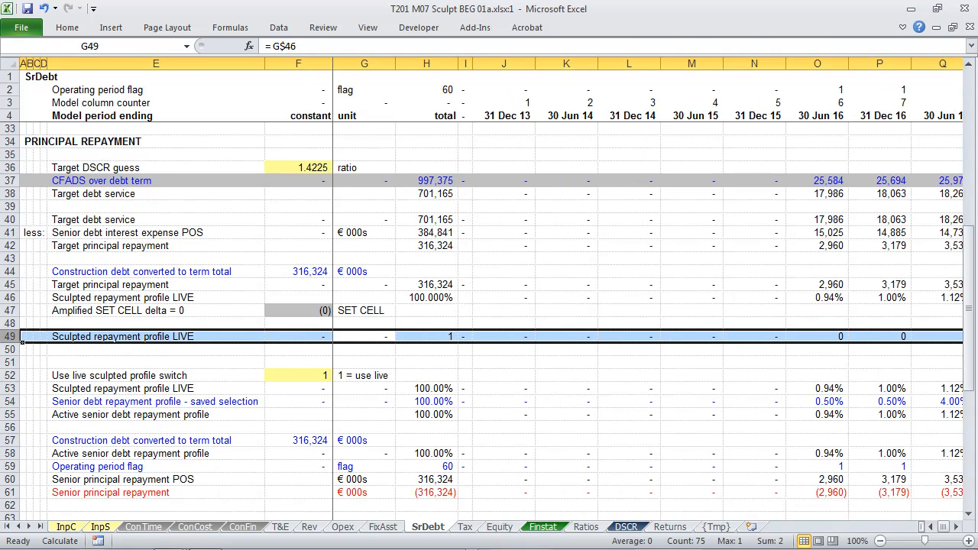
key("ctrl+shift+5")
key("alt+h")
key("0")
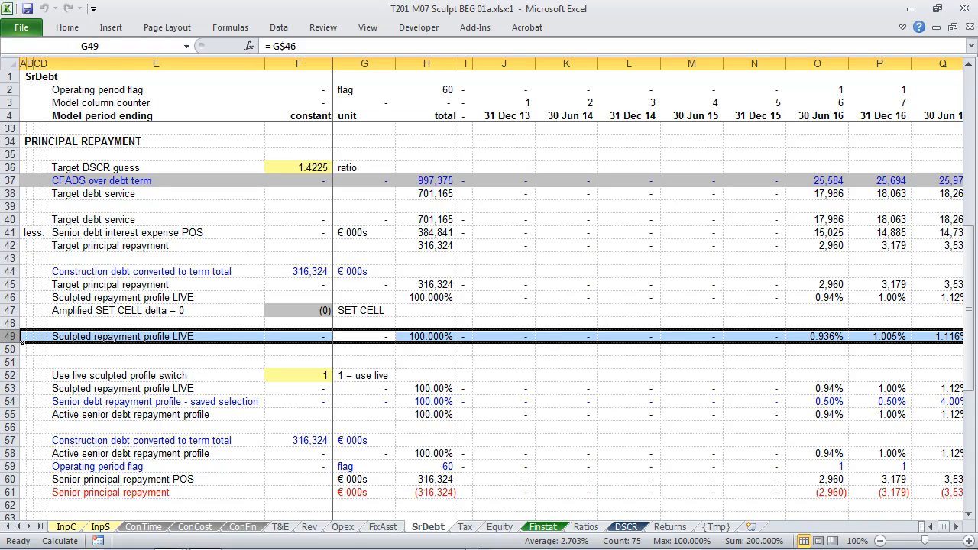
Paste the row 49 label as a value into E50 and change it to Sculpted repayment profile ROUND.
key("Left")
key("Left")
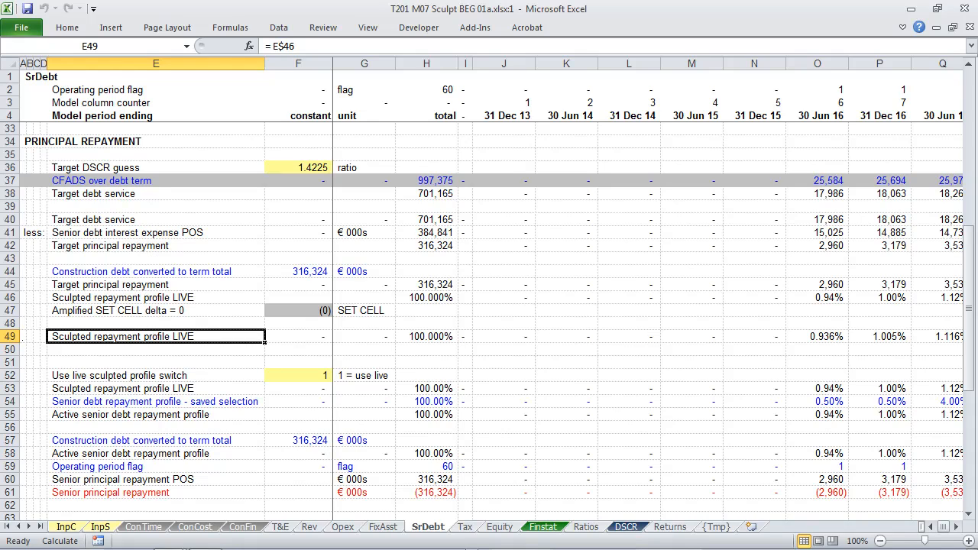
key("Down")
key("Up")
key("ctrl+c")
key("Down")
key("alt+e")
key("s")
key("v")
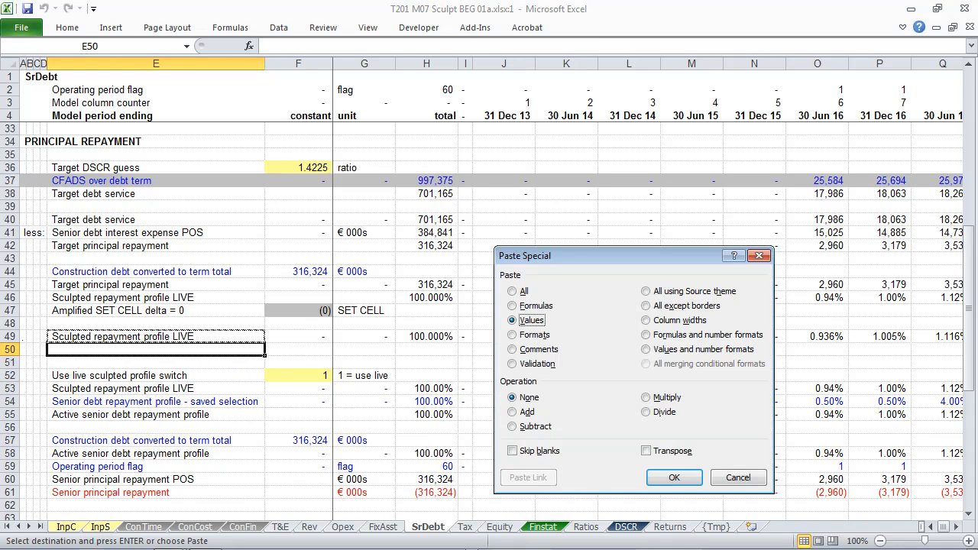
key("Return")
key("F2")
key("BackSpace")
key("BackSpace")
key("BackSpace")
key("BackSpace")
type("ROUND")
key("ctrl+Return")
Insert two more rows above the Use live sculpted profile switch row.
key("Down")
key("Down")
key("shift+Down")
key("alt+i")
key("r")
key("Up")
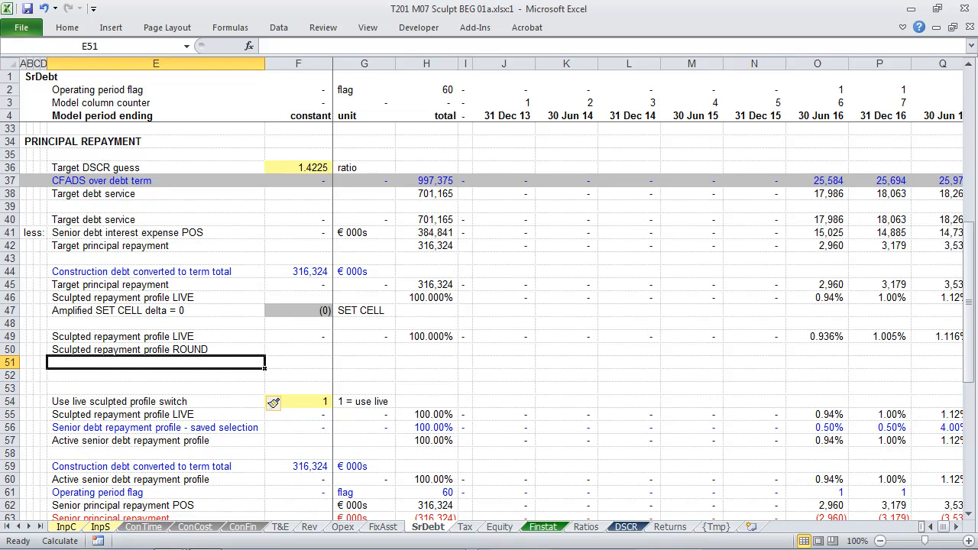
Round the live sculpted profile in row 50 with = ROUND(J49, 5) in J50, copied across all periods.
key("Up")
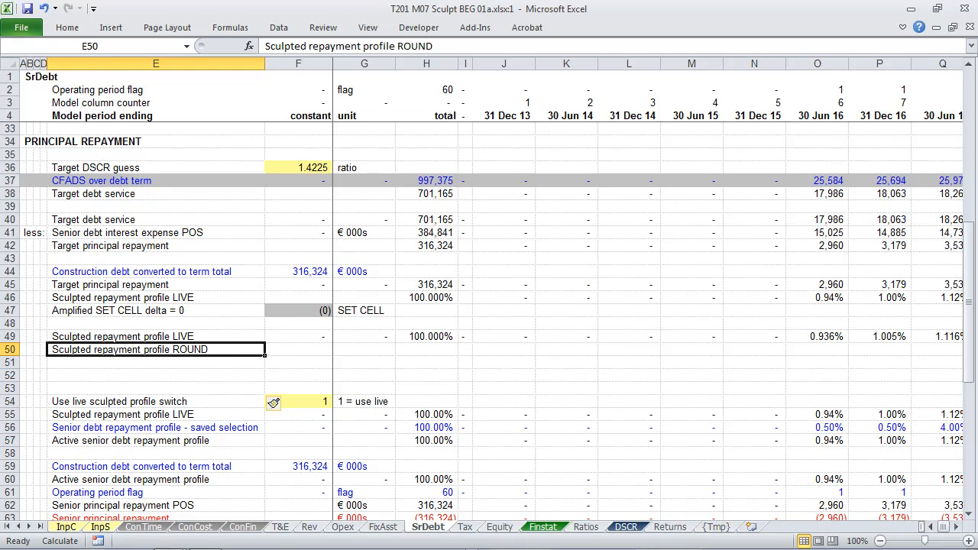
left_click(298, 168)
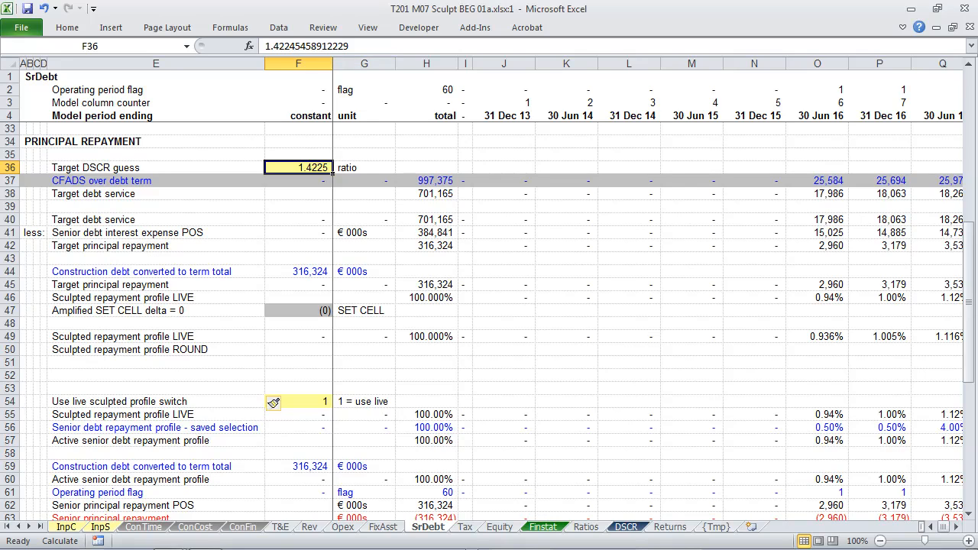
left_click(298, 363)
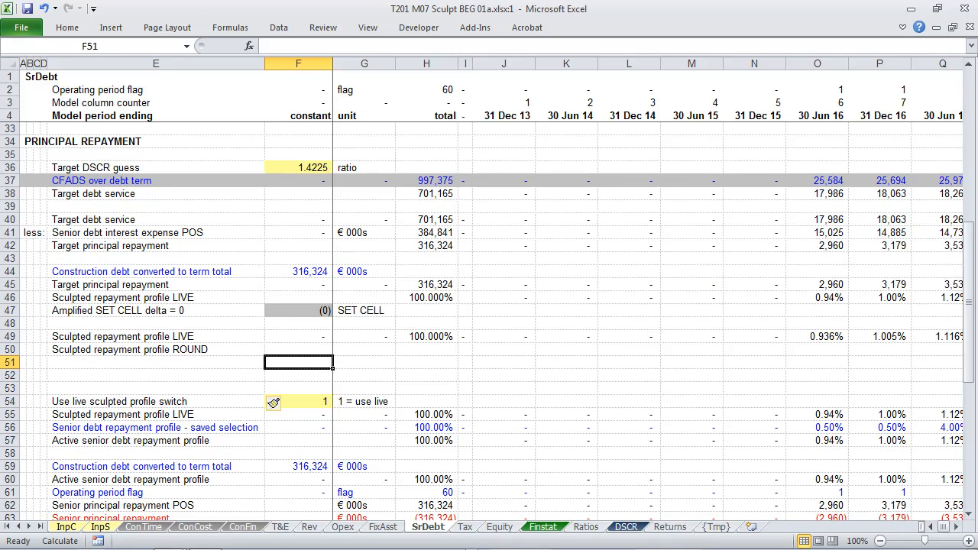
key("Up")
key("Right")
key("Right")
key("Right")
key("Right")
type("= round")
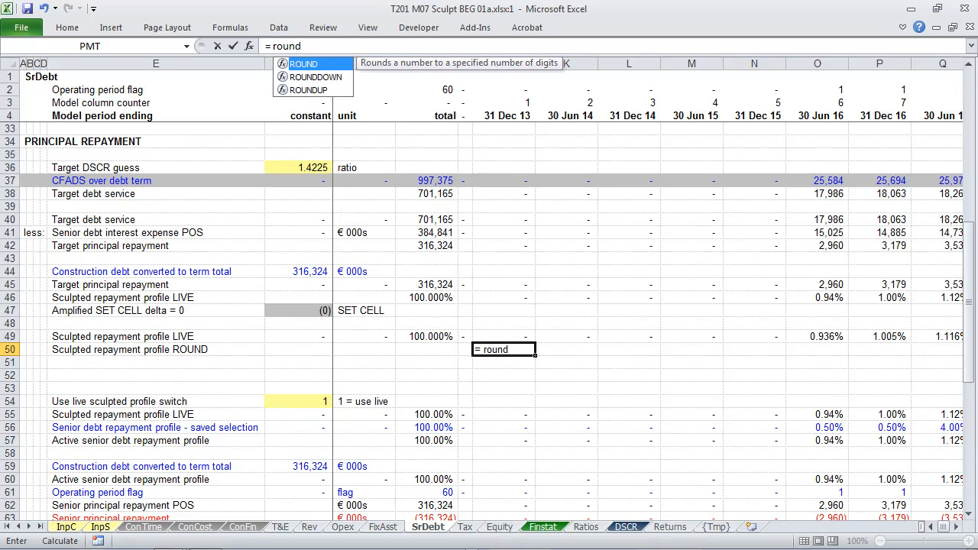
type("(")
key("Up")
type(", 5")
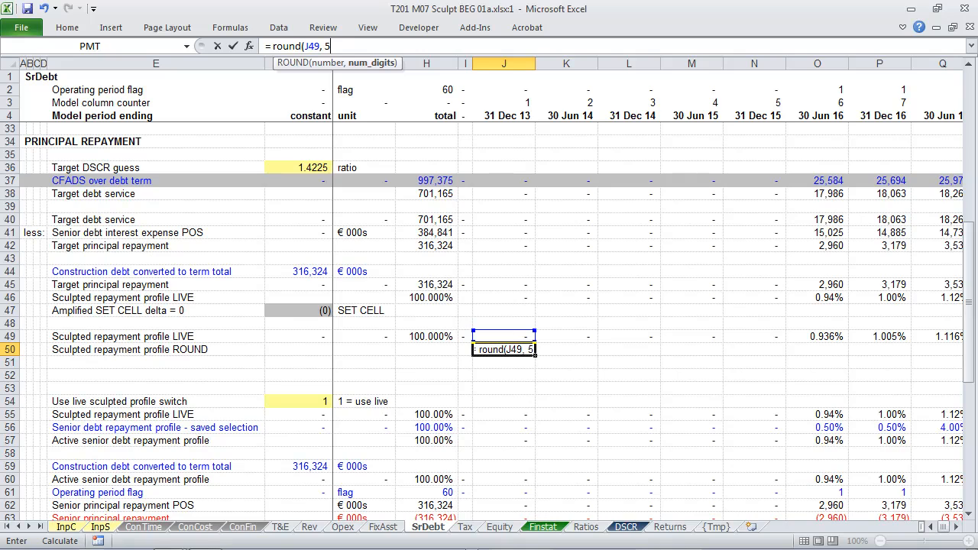
type(")")
key("ctrl+Return")
key("ctrl+c")
key("ctrl+shift+Right")
key("Return")
key("Home")
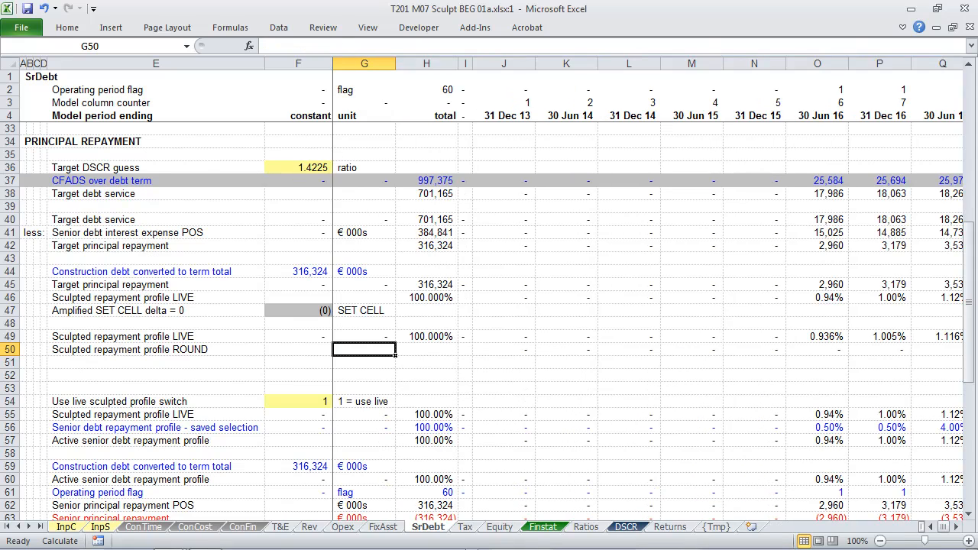
Show the rounded profile in row 50 as percentages with four decimals.
left_click(23, 353)
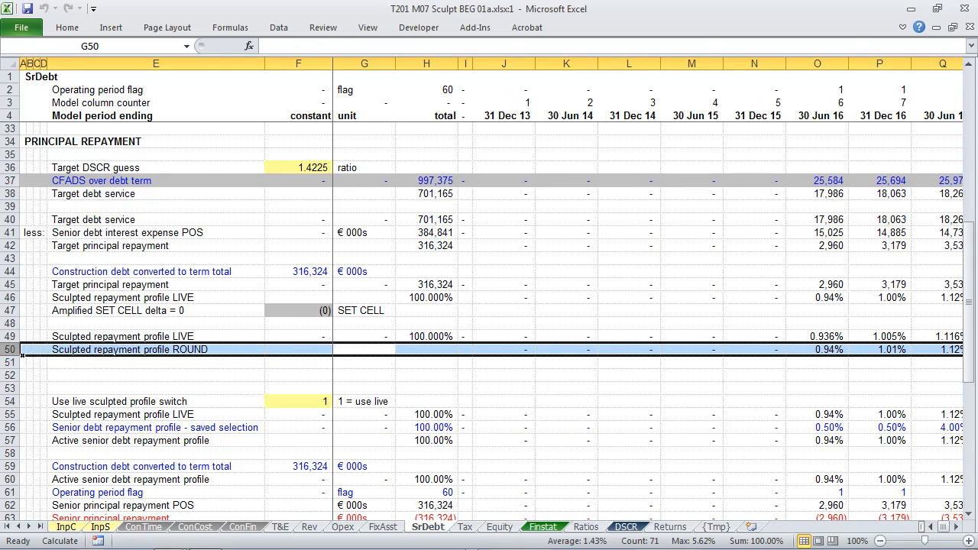
key("alt+h")
key("0")
key("alt+h")
key("0")
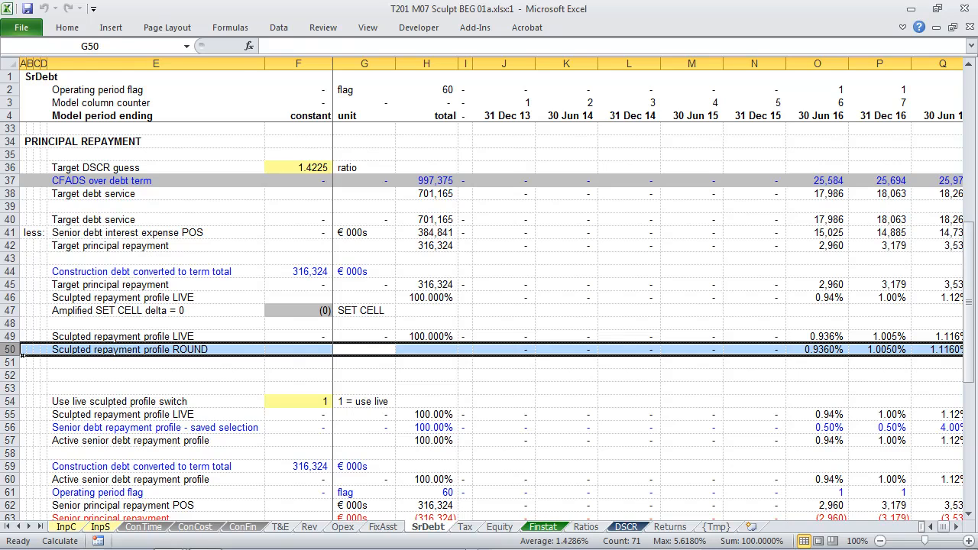
Examine the rounded percentages along row 50 for the first operating periods, comparing them with the live profile above.
key("Right")
key("Right")
key("Right")
key("Right")
key("Right")
key("Right")
key("Right")
key("Right")
key("Right")
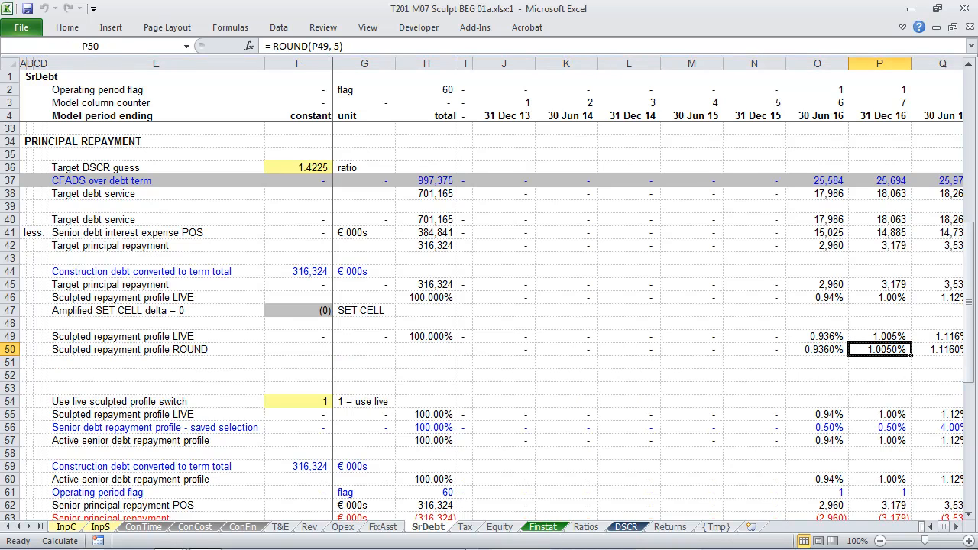
key("Right")
key("Right")
key("Right")
key("Left")
key("Left")
key("Left")
key("Right")
key("Right")
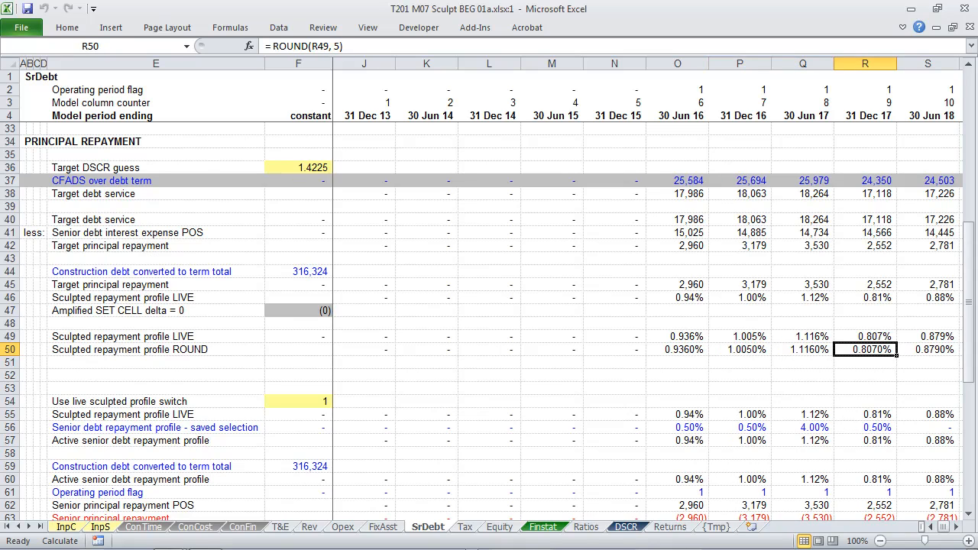
Reduce the number format of the rounded profile in row 50 to three decimals.
key("shift+space")
key("alt+h")
key("9")
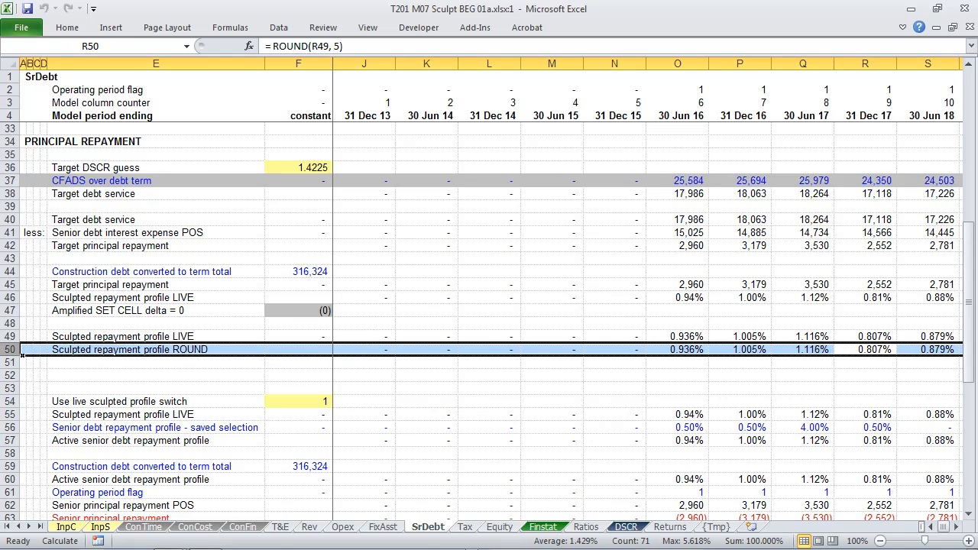
Total the rounded sculpted profile in H50 with =SUM(J50:CA50).
key("Right")
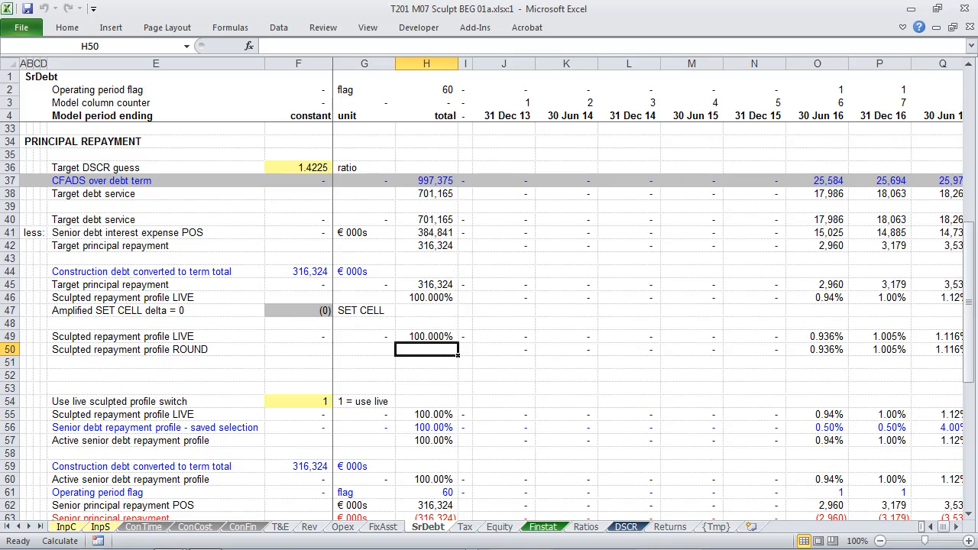
key("alt+equal")
key("Right")
key("Right")
key("Down")
key("ctrl+shift+Right")
key("Return")
key("Left")
key("Right")
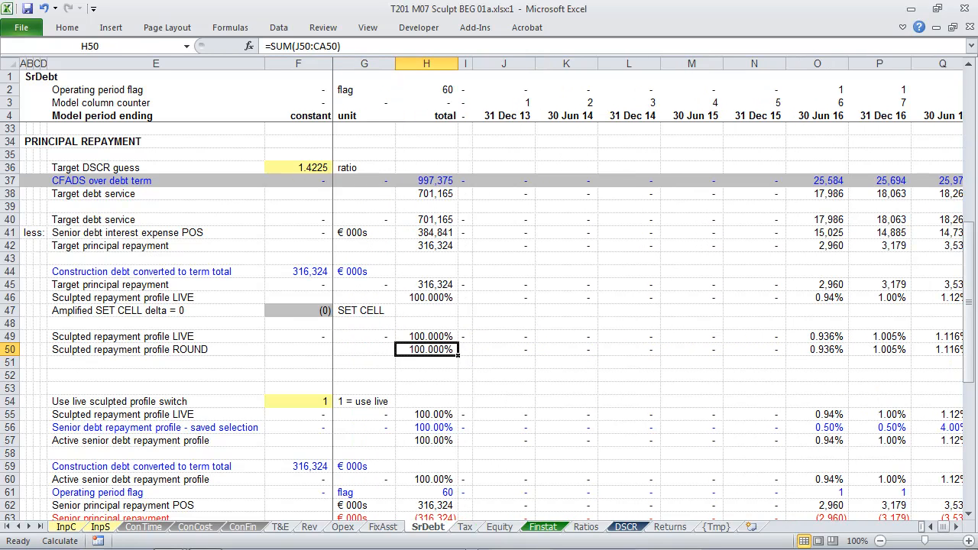
key("ctrl+period")
key("ctrl+period")
key("ctrl+comma")
key("ctrl+comma")
Insert a blank row above the live sculpted profile in row 49.
key("Right")
key("Right")
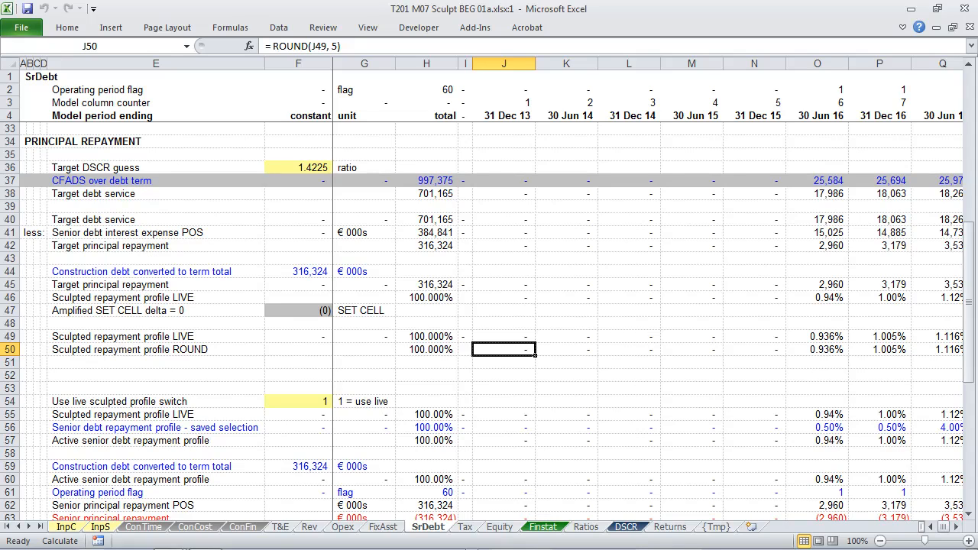
key("Up")
key("alt+i")
key("r")
key("Left")
key("Left")
key("Left")
key("Left")
key("Left")
key("Left")
key("Right")
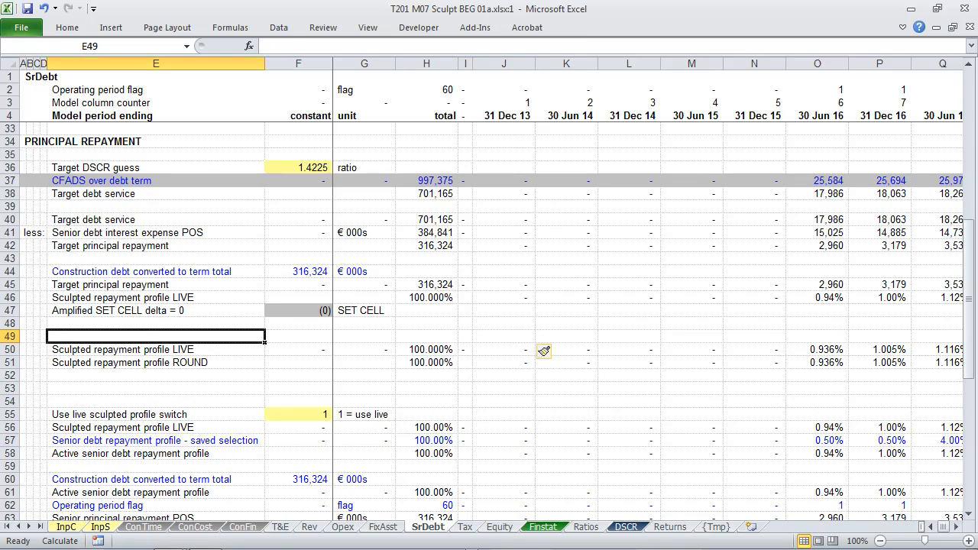
Label the new row in E49 "Last senior debt repayment date flag".
type("Last sen")
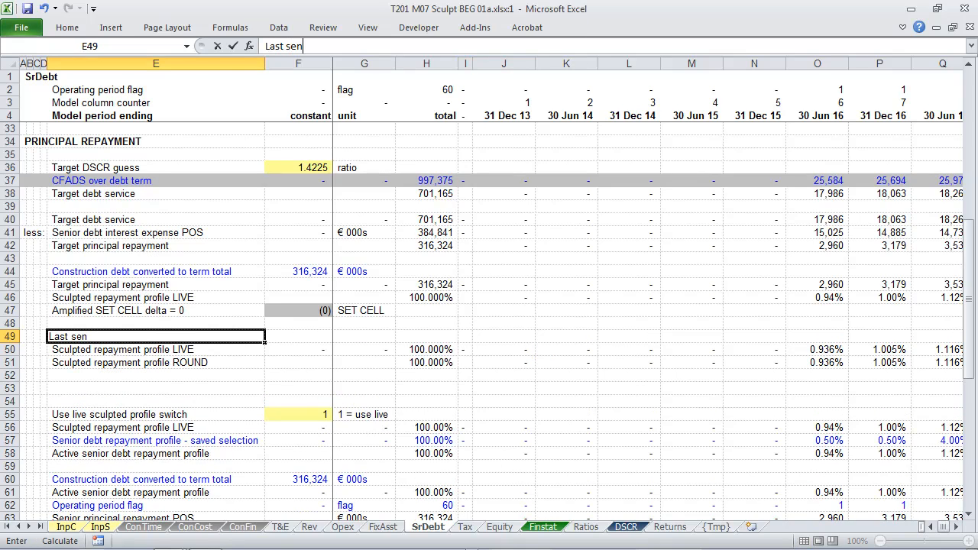
type("ior debt repayment date")
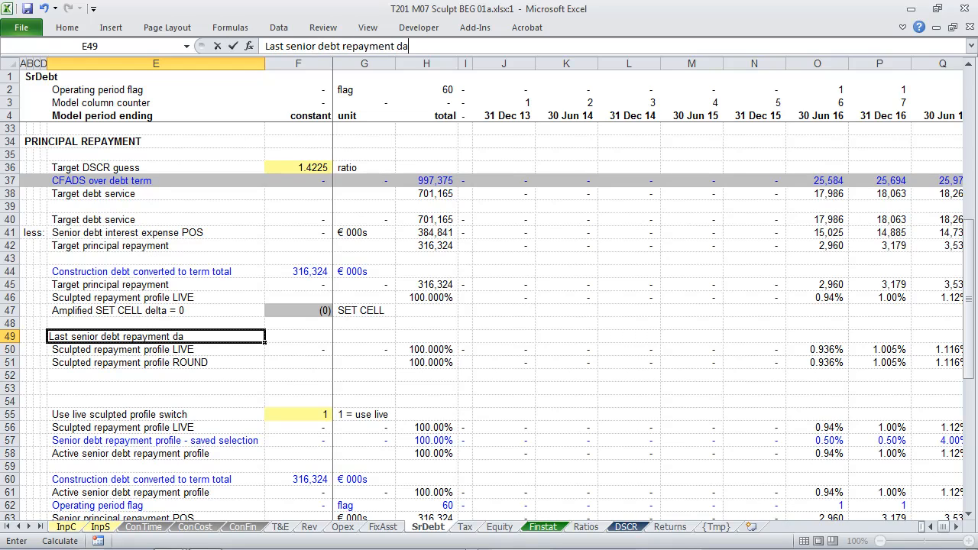
key("ctrl+Left")
key("Right")
key("Right")
key("Right")
key("Right")
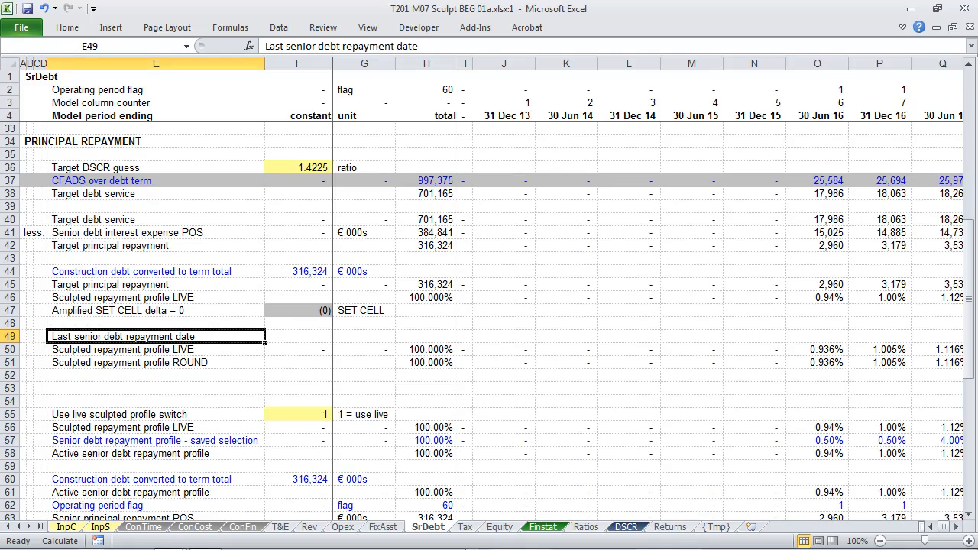
key("F2")
type("flag")
key("ctrl+Return")
Highlight the whole of row 49 in yellow and enclose its label in square brackets.
key("shift+space")
key("ctrl+shift+y")
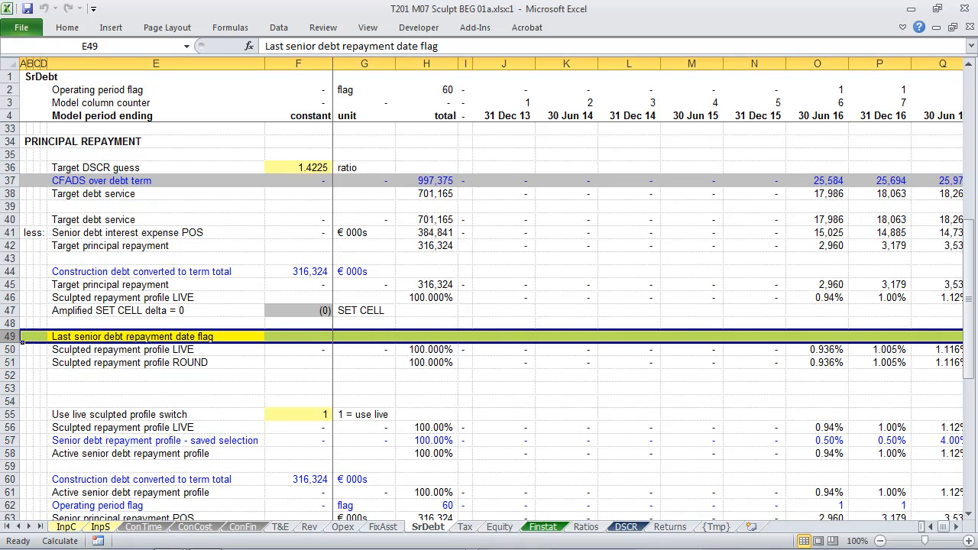
key("Right")
key("Left")
key("ctrl+shift+b")
Enter 1 in the last senior debt repayment date flag row under 31 Dec 35, cell BB49.
key("Right")
key("Right")
key("Right")
key("Right")
key("Right")
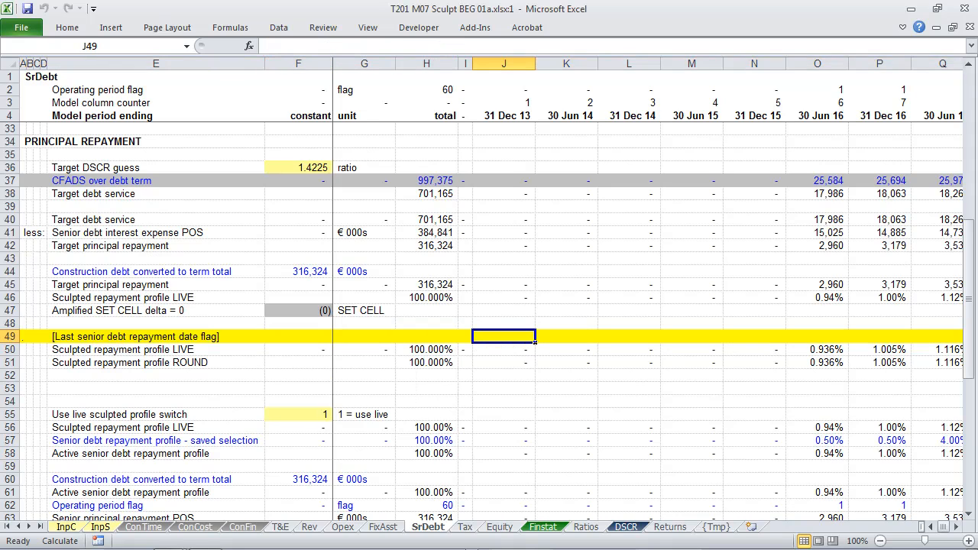
key("Right")
key("Right")
key("Right")
key("Right")
key("Right")
key("Right")
key("Right")
key("Right")
key("Right")
key("Right")
key("Right")
key("Right")
key("Right")
key("Right")
key("Right")
key("Right")
key("Right")
key("Right")
key("Right")
key("Right")
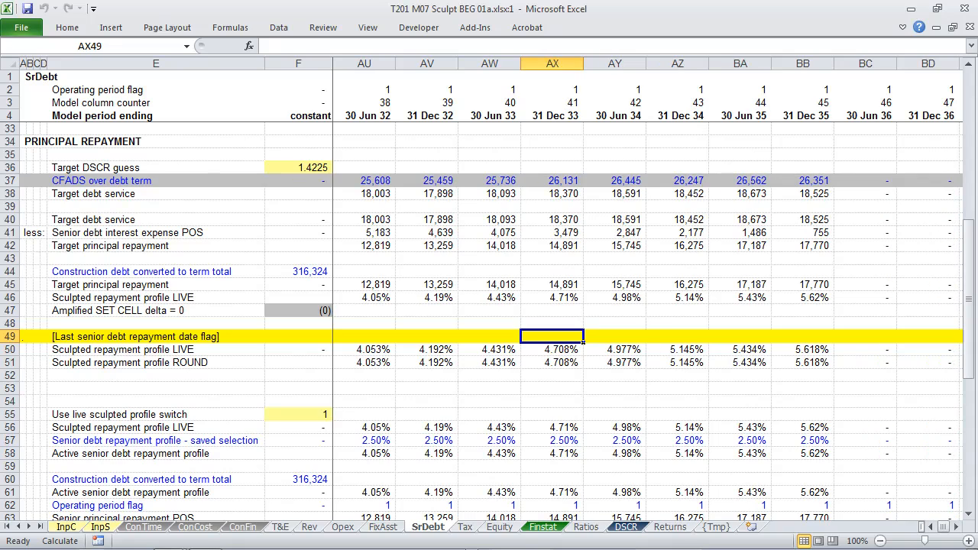
key("Right")
key("Right")
key("Right")
key("Right")
key("Right")
key("Left")
type("1")
key("Left")
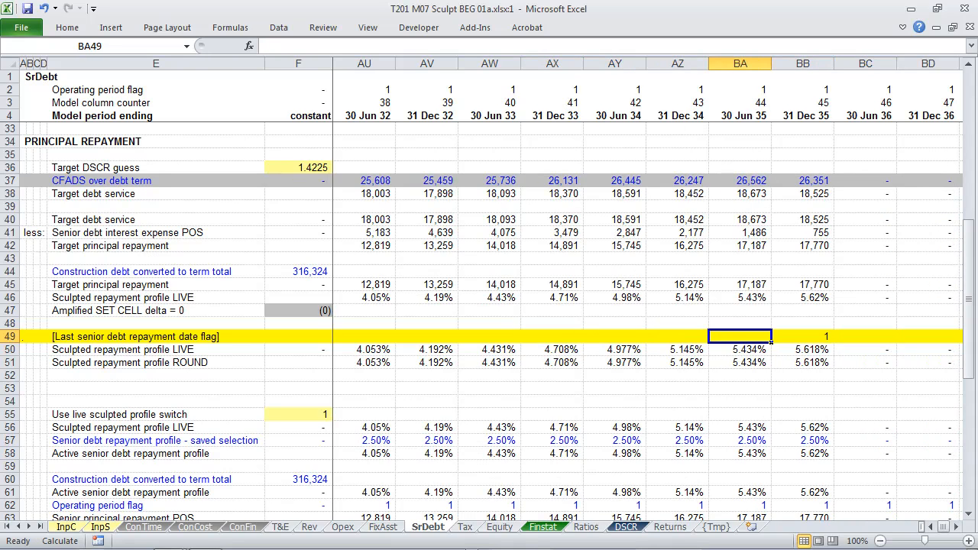
Copy the rounded profile's label into E52 and change it to "Sculpted repayment profile COPY".
key("Down")
key("Down")
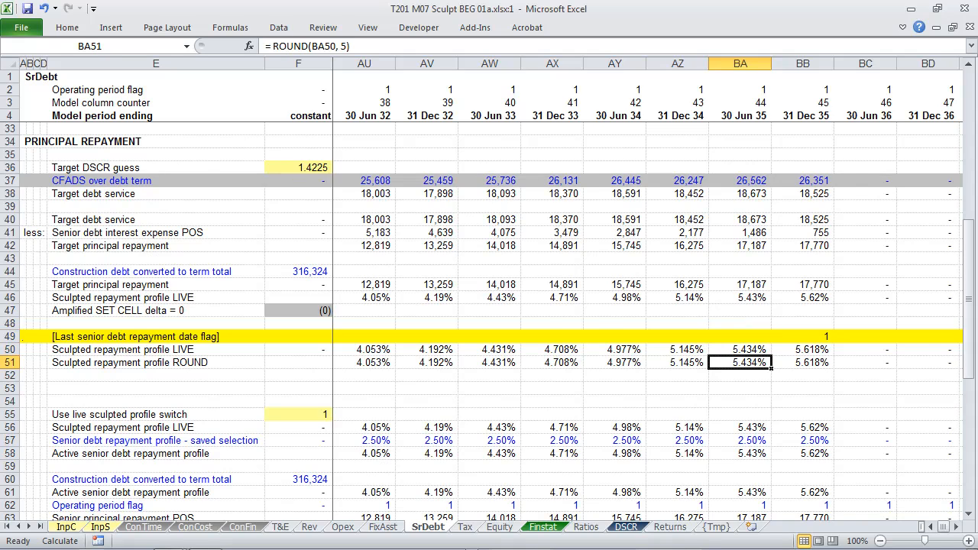
key("Home")
key("Left")
key("Left")
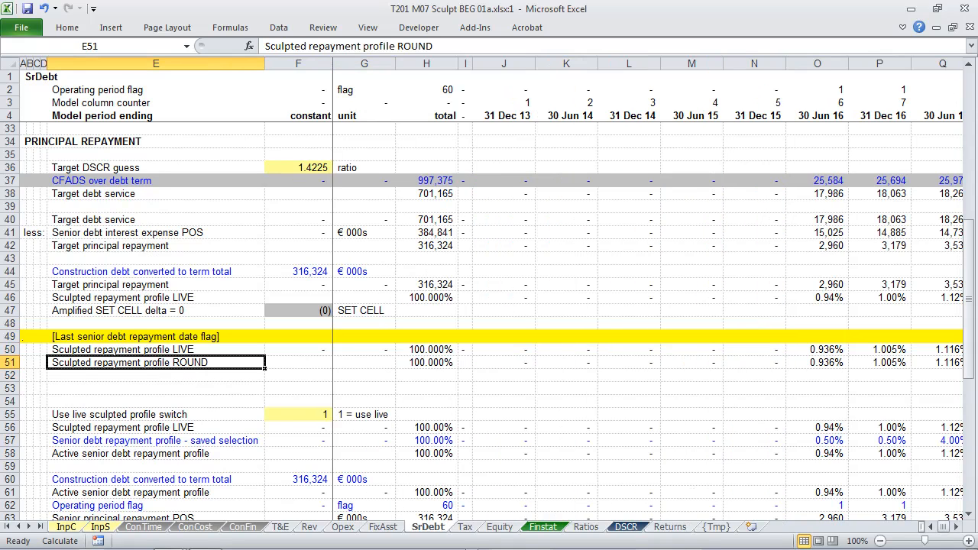
key("ctrl+c")
key("Down")
key("alt+e")
key("s")
key("v")
key("Return")
key("F2")
key("BackSpace")
key("BackSpace")
key("BackSpace")
key("BackSpace")
key("BackSpace")
type("PAS")
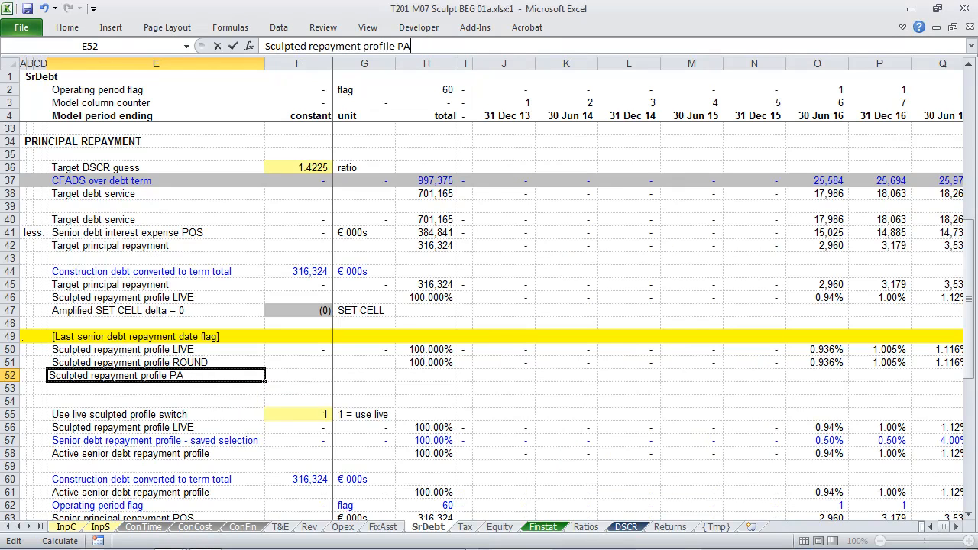
key("BackSpace")
key("BackSpace")
key("BackSpace")
type("COPY")
key("ctrl+Return")
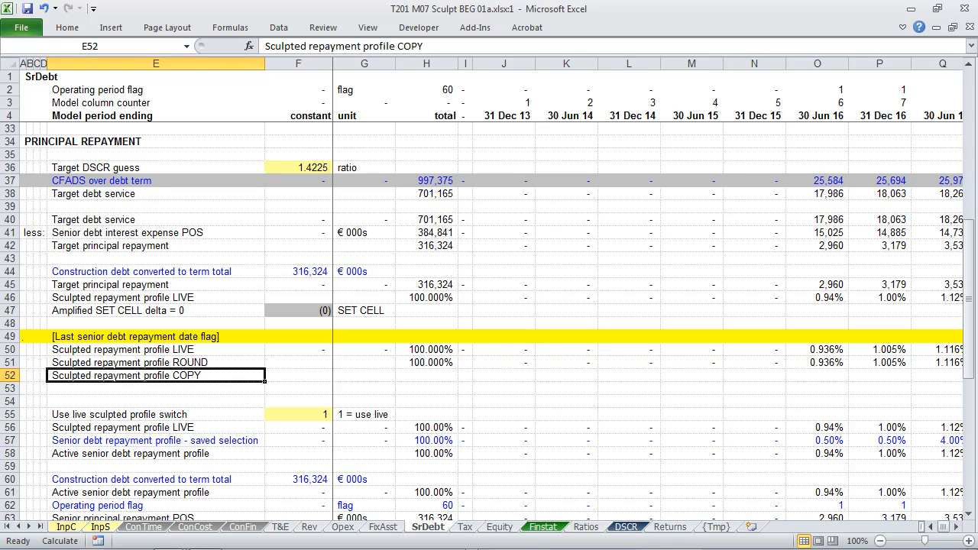
key("Right")
key("Right")
key("Right")
key("Right")
key("Right")
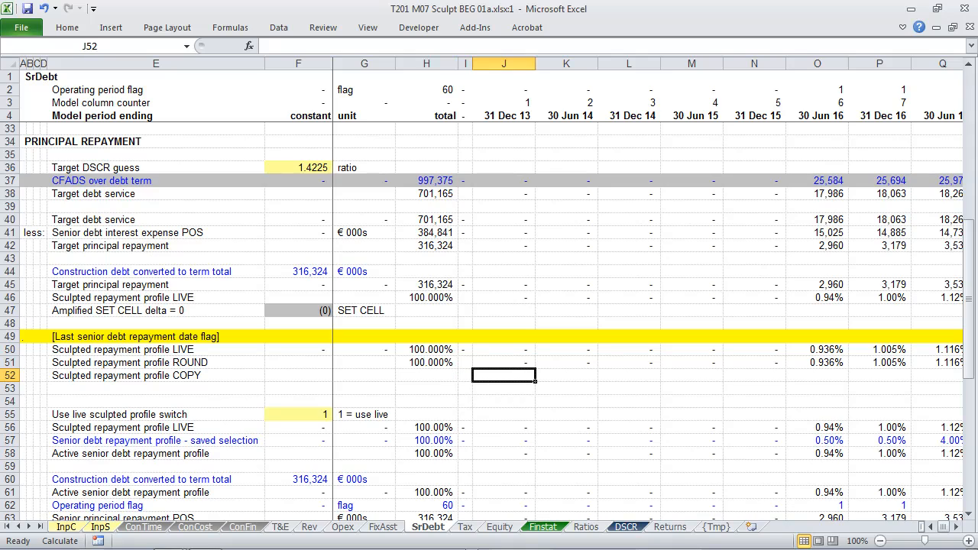
key("Left")
key("Left")
key("Left")
key("Left")
key("Left")
key("Right")
key("Right")
key("Right")
key("Right")
key("Right")
key("Left")
key("Left")
key("Left")
key("Left")
key("Left")
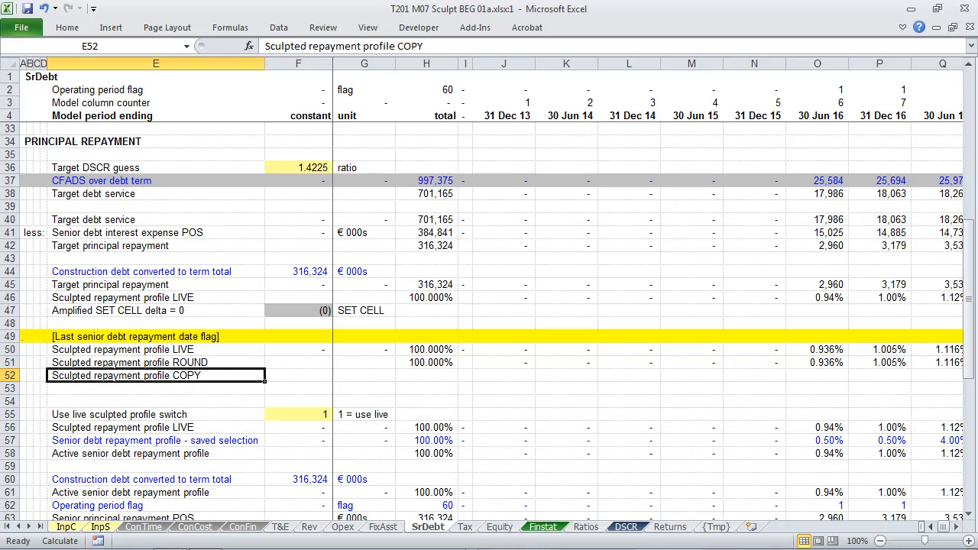
Extend the label in E52 to "Sculpted repayment profile COPY TARGET".
key("F2")
key("Caps_Lock")
type("TARGET")
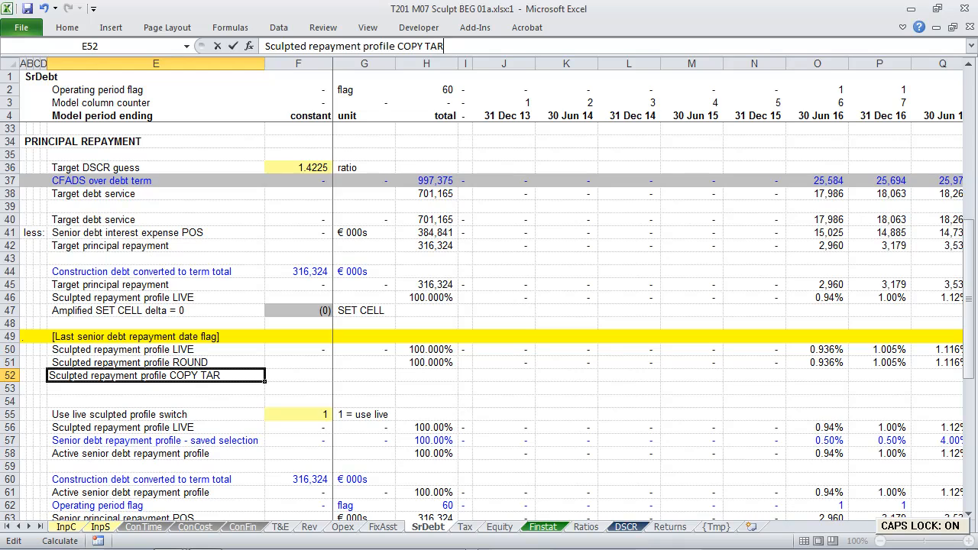
key("Tab")
key("Tab")
key("Tab")
key("Tab")
key("Tab")
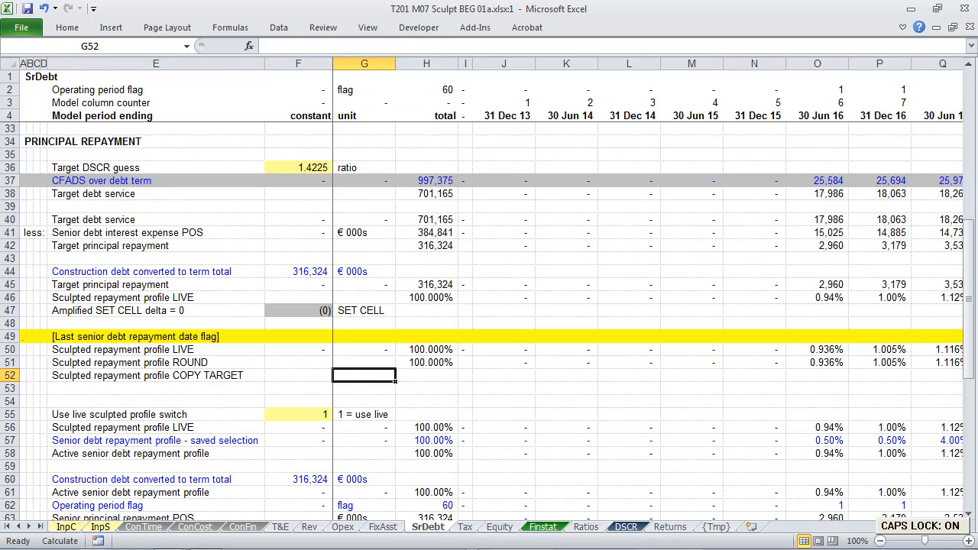
key("Caps_Lock")
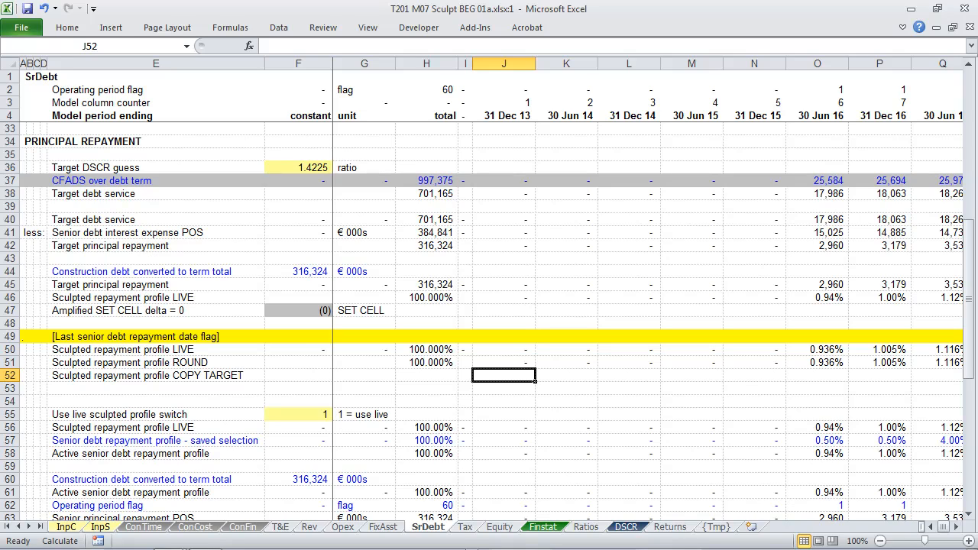
Enter the balancing formula = IF(J49 = 1, 100% - SUM(I52:I52), J51) in J52 for the copy target profile.
type("=IF(")
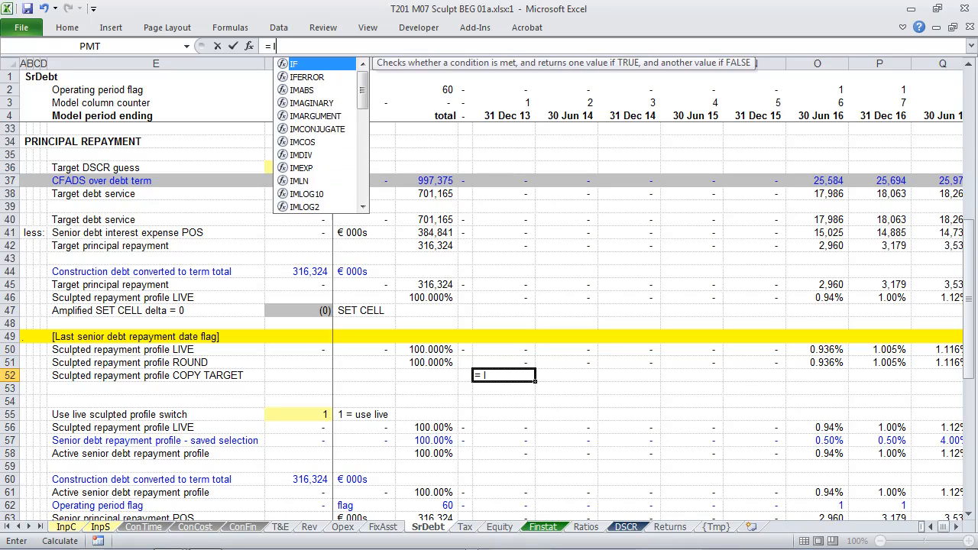
key("Up")
key("Up")
key("Up")
type("= 1,")
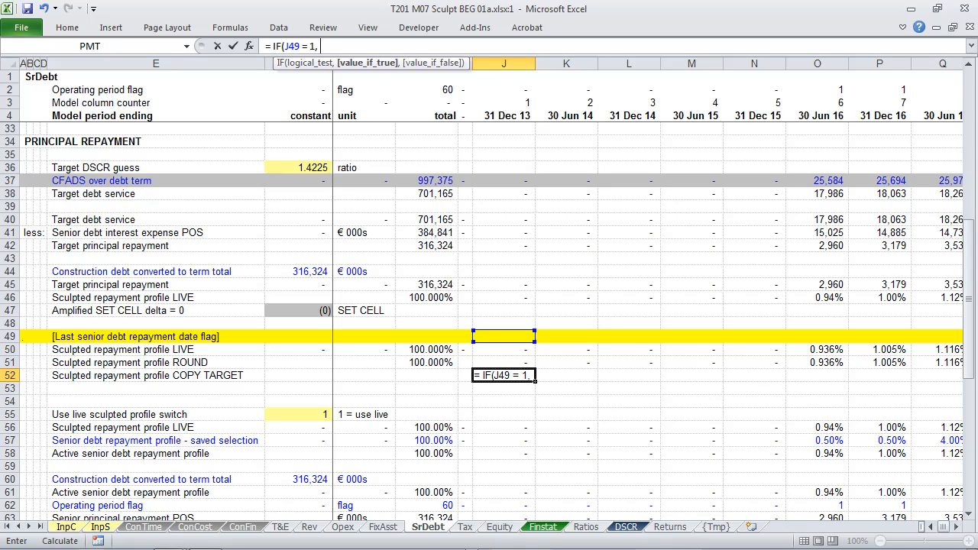
type(" 100%")
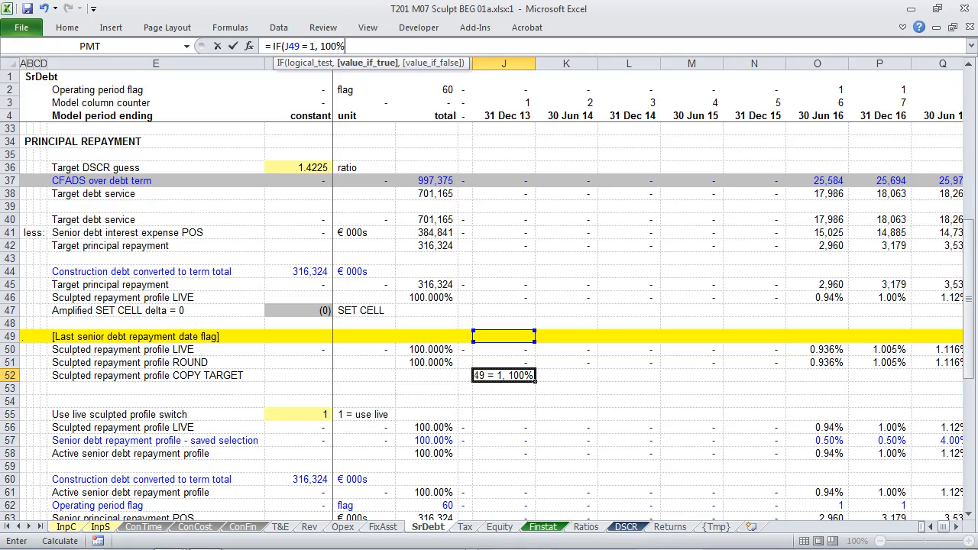
type(" - SUM(")
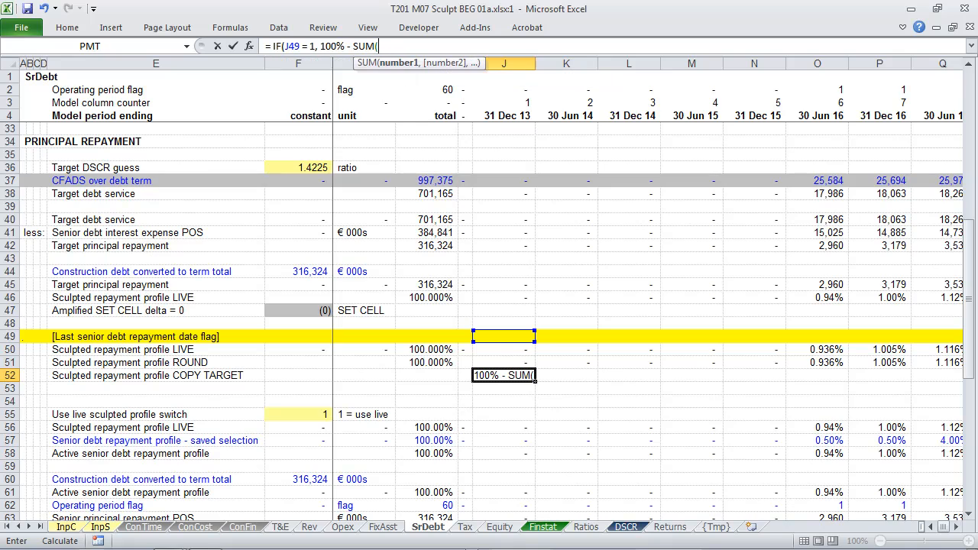
key("Left")
key("F8")
type(")")
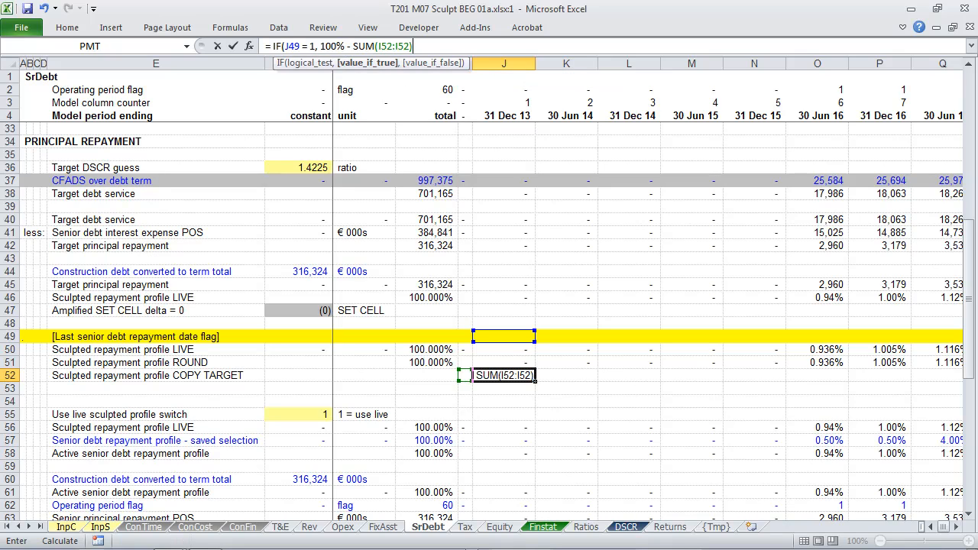
type(",")
key("F2")
key("F2")
key("Up")
type(")")
key("ctrl+Return")
Copy the J52 formula across the first five periods, through N52.
key("ctrl+c")
key("shift+Right")
key("shift+Right")
key("shift+Right")
key("shift+Right")
key("Return")
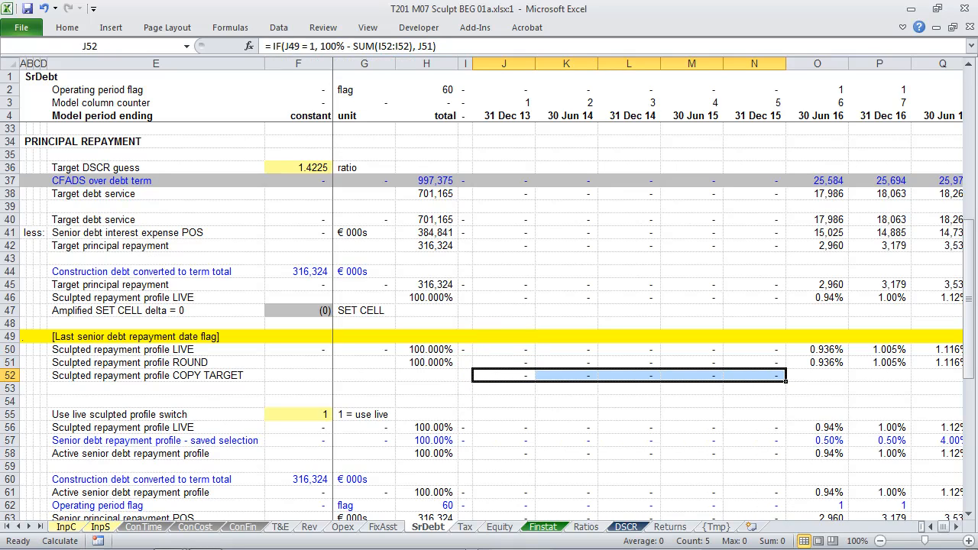
key("Left")
key("Right")
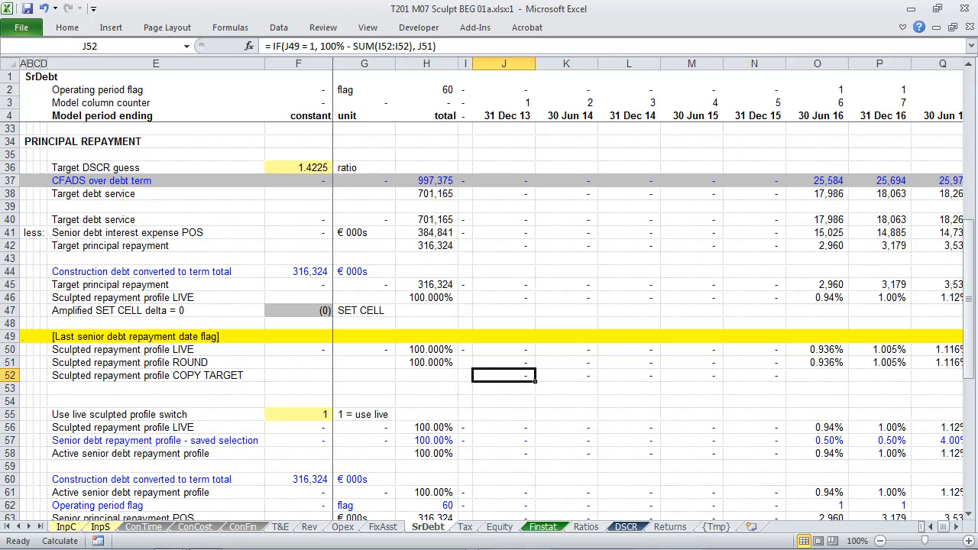
Anchor the start column of the SUM range in J52 so the formula reads = IF(J49 = 1, 100% - SUM($I52:I52), J51).
key("F2")
key("Left")
key("Left")
key("Left")
key("Left")
key("Left")
key("Left")
key("Left")
key("Left")
key("Left")
key("Left")
key("Left")
key("Left")
key("Left")
key("Left")
key("Left")
key("Right")
key("Right")
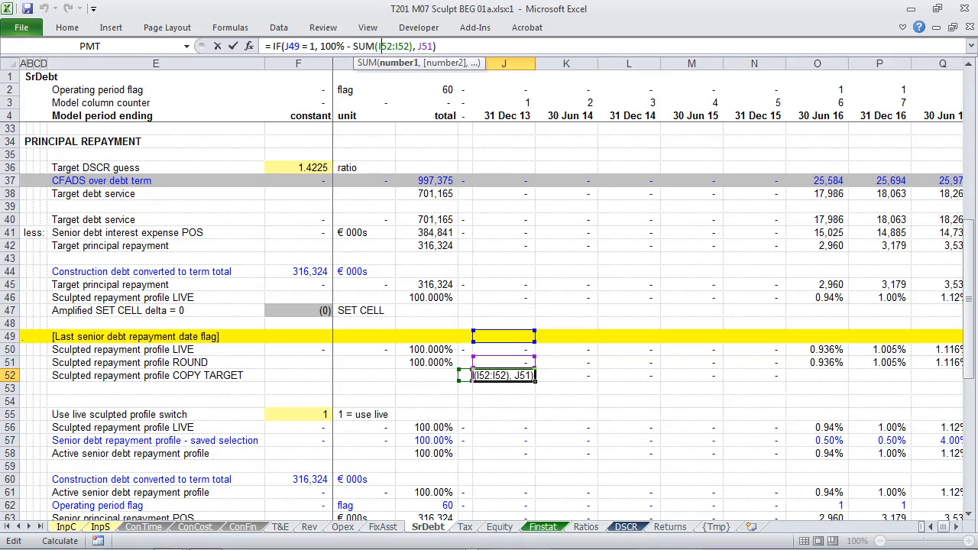
key("F4")
key("F4")
key("F4")
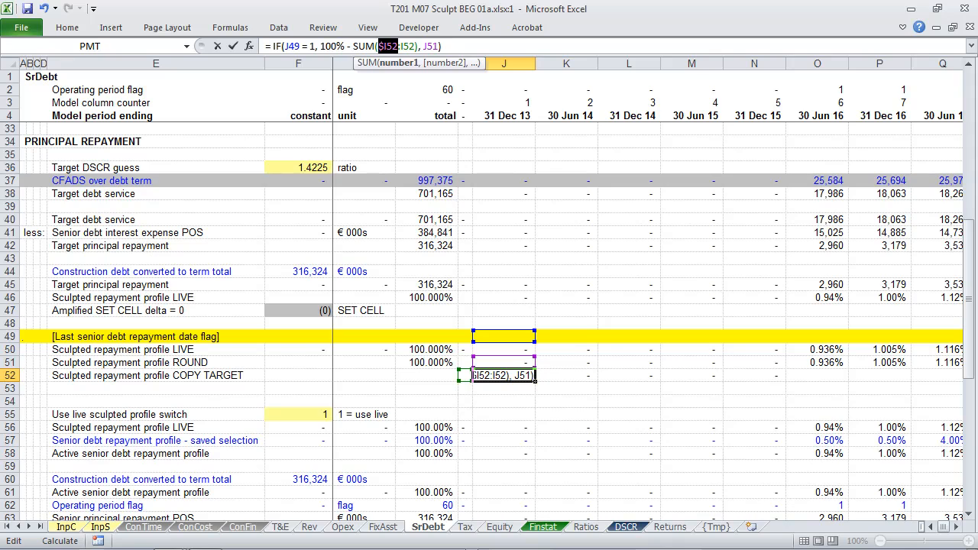
key("ctrl+Return")
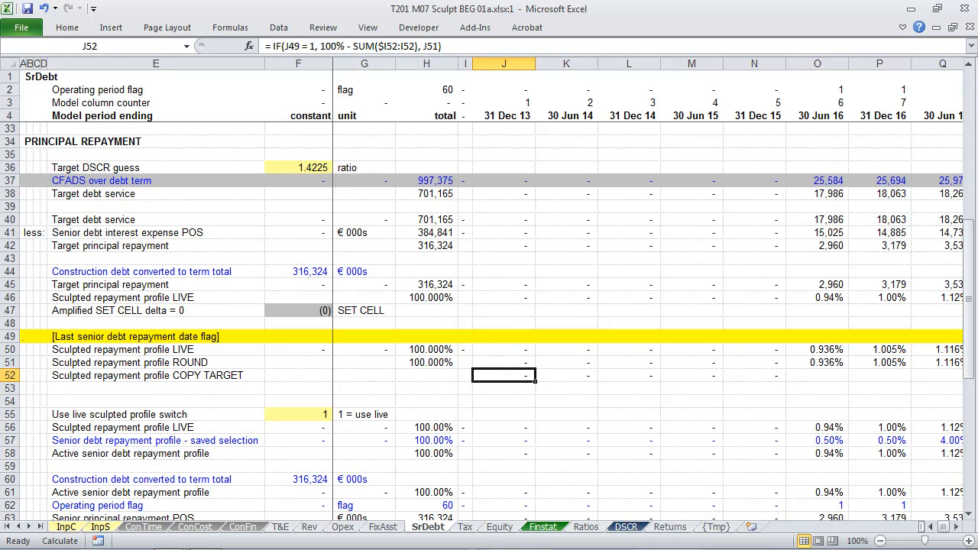
Copy the corrected J52 formula across all model periods through CA52.
key("ctrl+c")
key("ctrl+shift+Right")
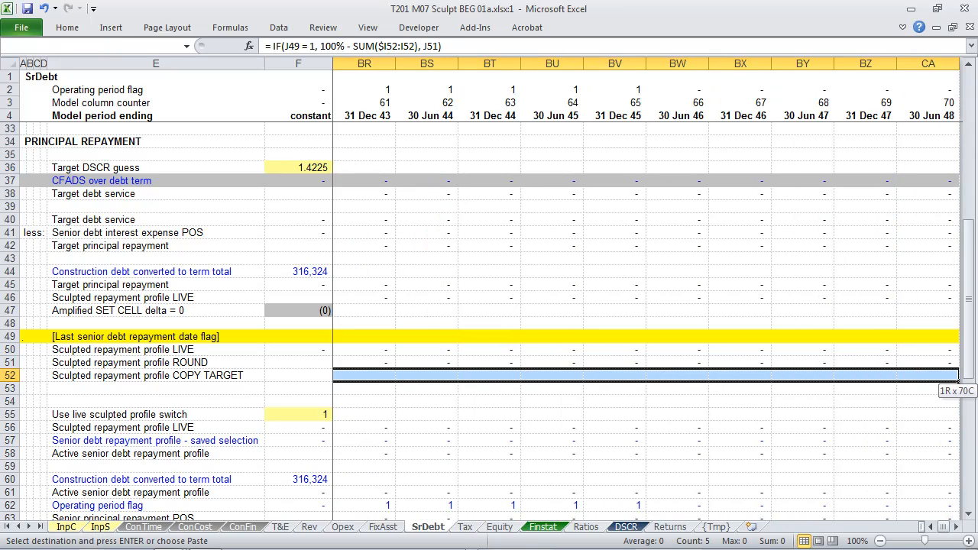
key("Return")
Format the copy target row 52 as percentages.
key("Home")
key("Right")
key("shift+space")
key("ctrl+shift+5")
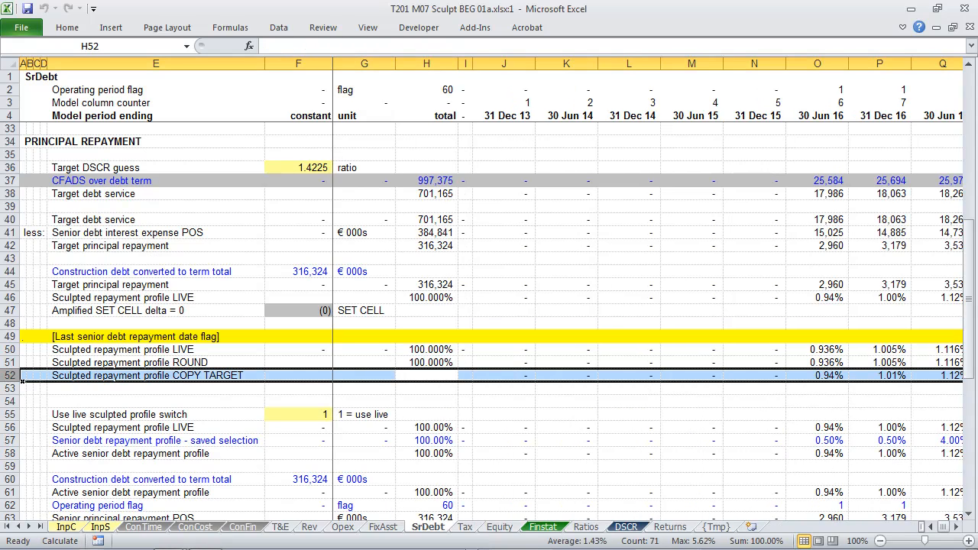
Total the copy target profile in H52 with =SUM(J52:CA52).
key("Right")
key("Left")
type("=SUM(")
key("Right")
key("Right")
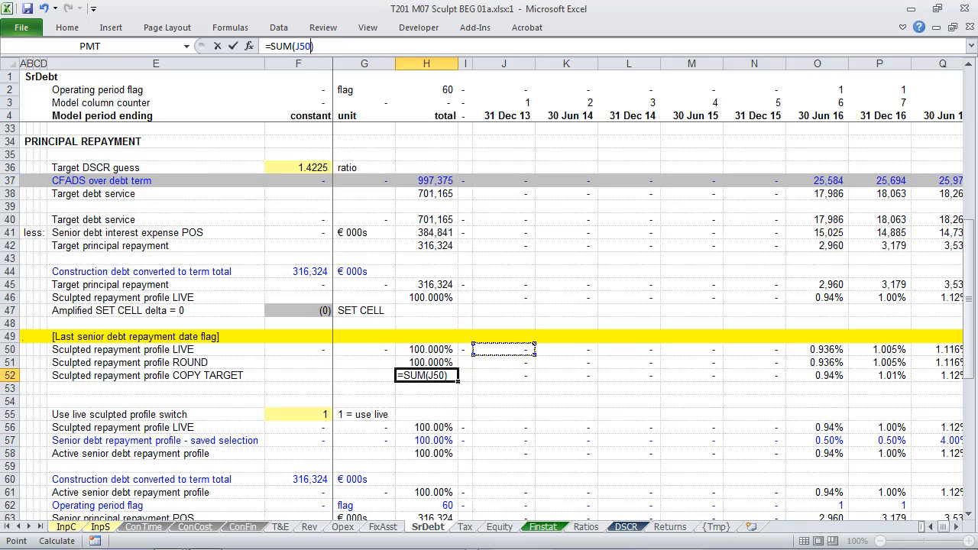
key("ctrl+shift+Right")
key("ctrl+Return")
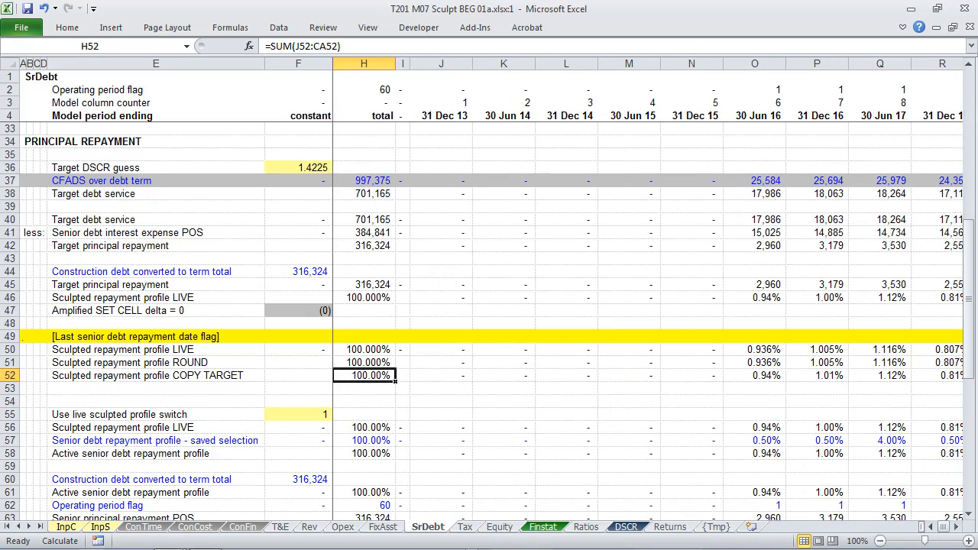
Show the copy target row 52 percentages with three decimals and colour the row's font red.
key("shift+space")
key("ctrl+shift+period")
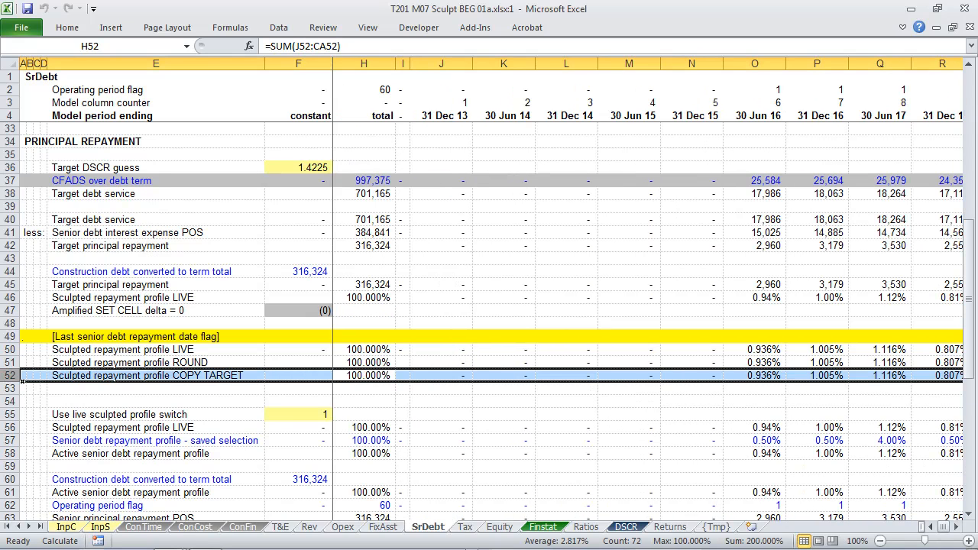
key("Right")
key("Right")
key("Right")
key("Right")
key("Right")
key("Right")
key("Right")
key("Left")
key("Left")
key("shift+space")
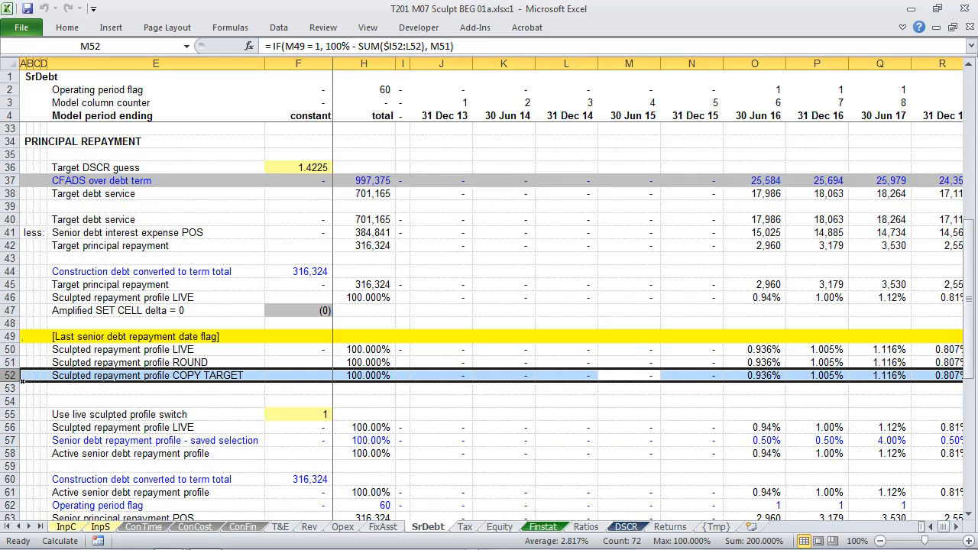
key("ctrl+shift+r")
key("Caps_Lock")
Link the copy target label from SrDebt E52 into E37 of the InpS sheet, below the saved selection row.
key("Left")
key("Left")
key("Left")
key("Left")
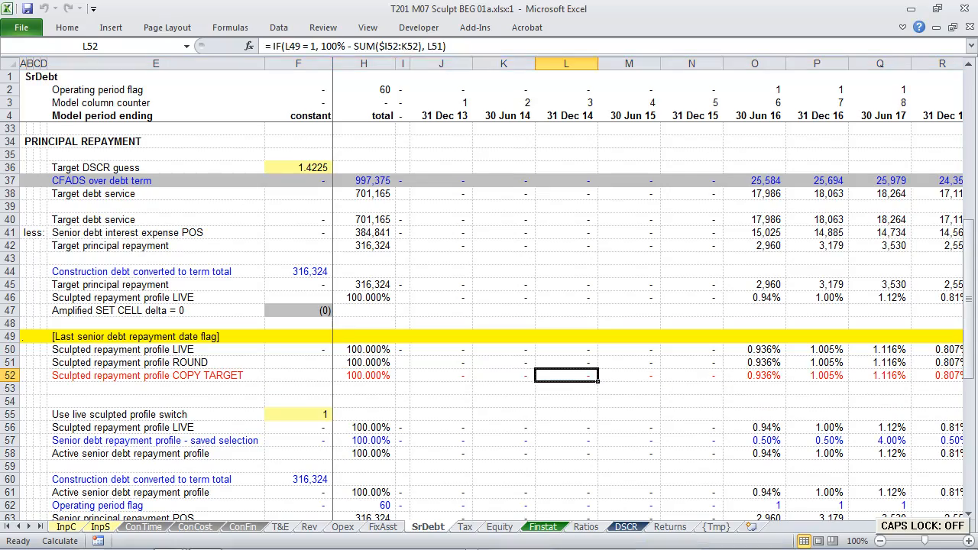
key("Left")
key("Left")
key("Left")
key("Left")
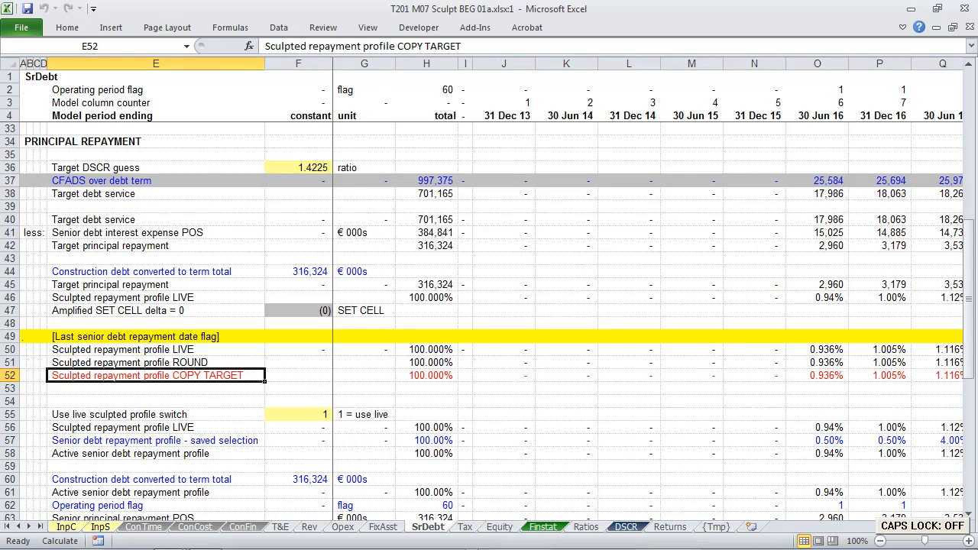
key("ctrl+c")
key("ctrl+Page_Up")
key("ctrl+Page_Up")
key("ctrl+Page_Up")
key("ctrl+Page_Up")
key("ctrl+Page_Up")
key("ctrl+Page_Up")
key("ctrl+Page_Up")
key("ctrl+Page_Up")
key("ctrl+Page_Up")
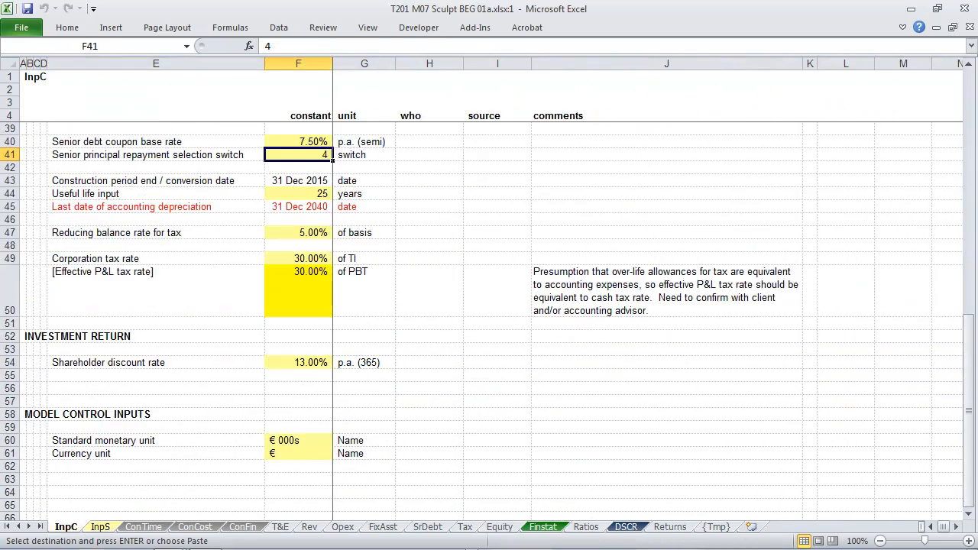
key("ctrl+Page_Down")
key("Down")
key("Down")
key("ctrl+alt+v")
key("alt+l")
Copy the E37 link across row 37 through the last model period and recalculate the workbook.
key("ctrl+c")
key("ctrl+shift+Right")
key("Return")
key("Home")
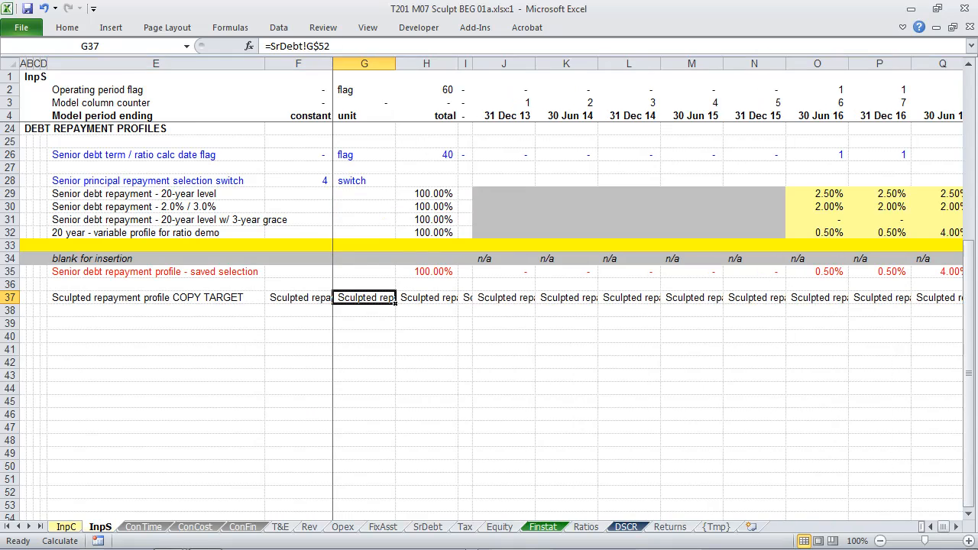
key("F9")
Format the linked row 37 on InpS with blue font and grey fill.
key("shift+space")
key("ctrl+shift+b")
key("ctrl+shift+g")
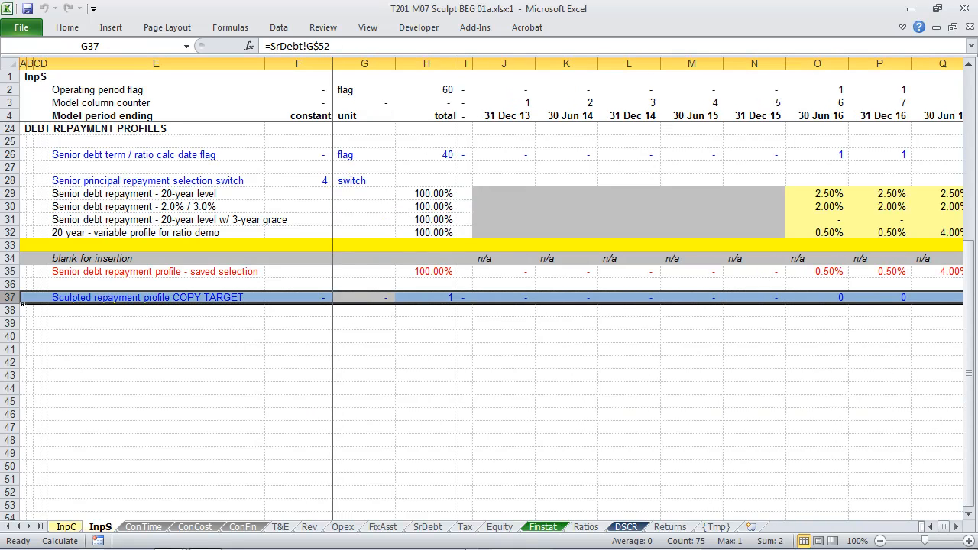
Format the linked row 37 as percentages with four decimals.
key("ctrl+shift+p")
key("ctrl+shift+d")
key("ctrl+shift+d")
key("Right")
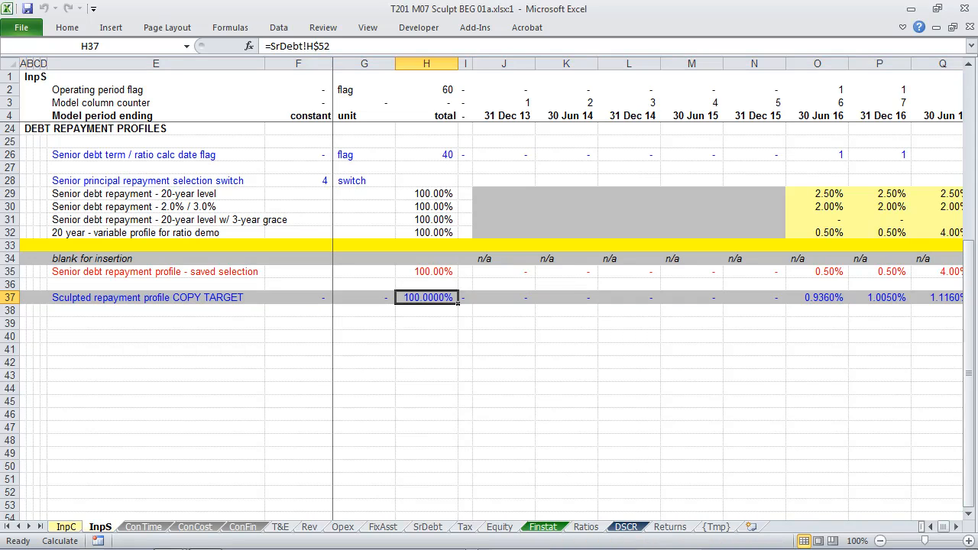
Delete the yellow-highlighted empty row 33 above the "blank for insertion" row on InpS.
key("Left")
key("Left")
key("Right")
key("Right")
key("Right")
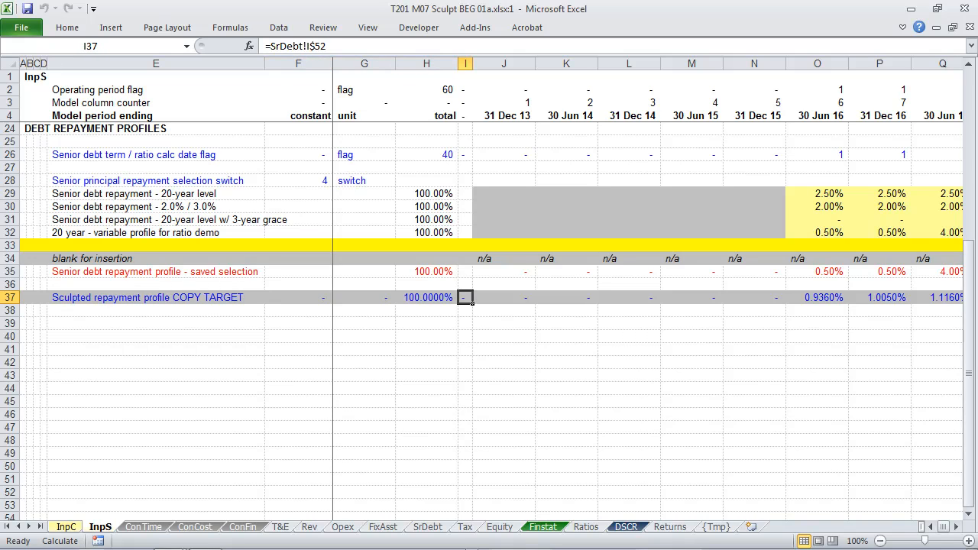
key("Up")
key("Up")
key("Up")
key("Up")
key("Right")
key("Right")
key("Right")
key("Right")
key("Right")
key("Right")
key("Home")
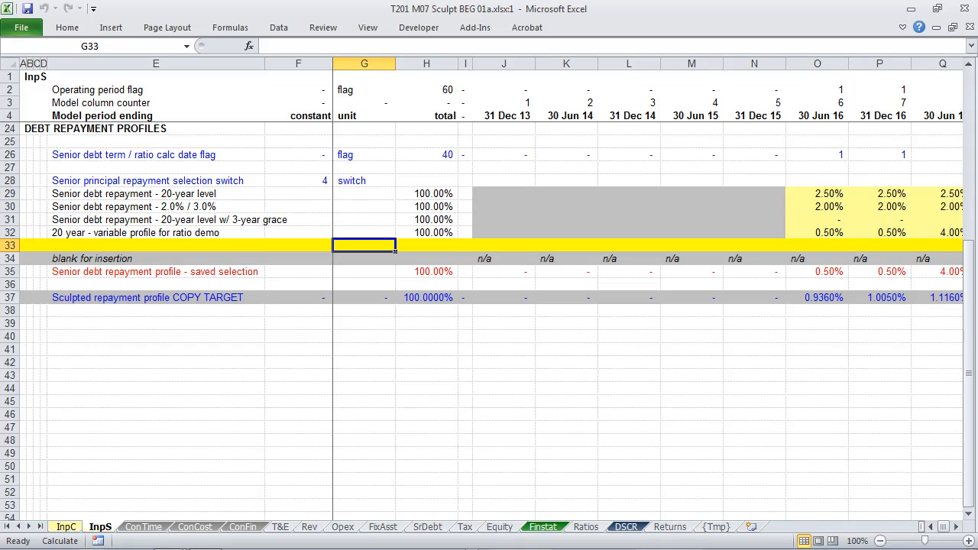
key("shift+space")
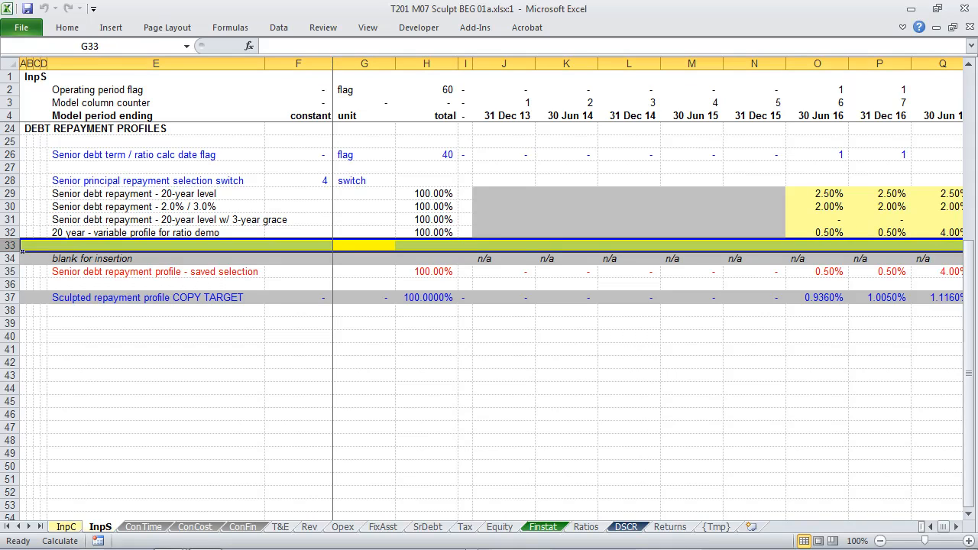
key("ctrl+minus")
Insert a new row 33 above "blank for insertion" for another repayment profile.
key("Up")
key("Down")
key("ctrl+Right")
key("Down")
key("alt+m")
key("p")
key("Up")
key("alt+i")
key("r")
Label the new row in E33 as "20-year sculpted senior debt repayment profile".
key("Left")
key("Left")
key("Left")
key("Left")
key("Left")
key("Left")
key("Right")
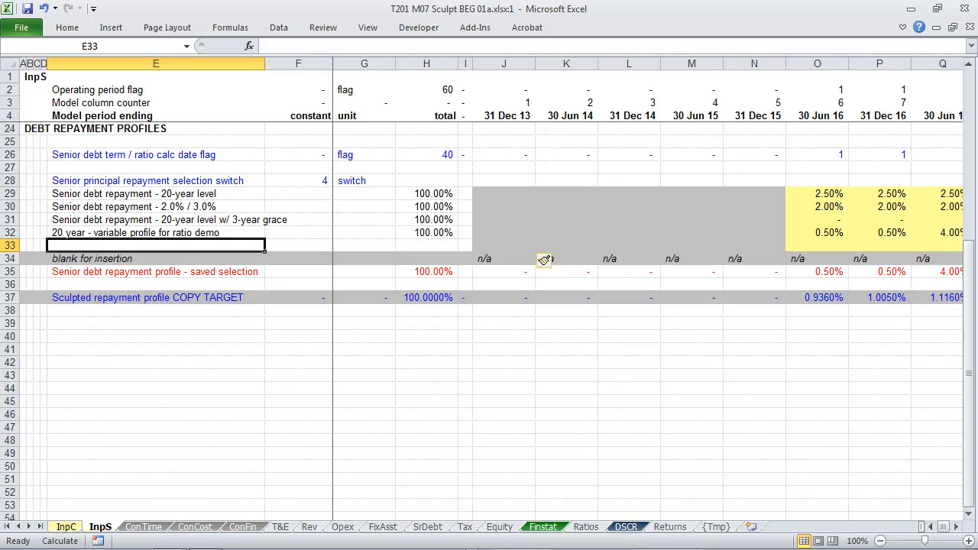
type("20%")
type("-year %")
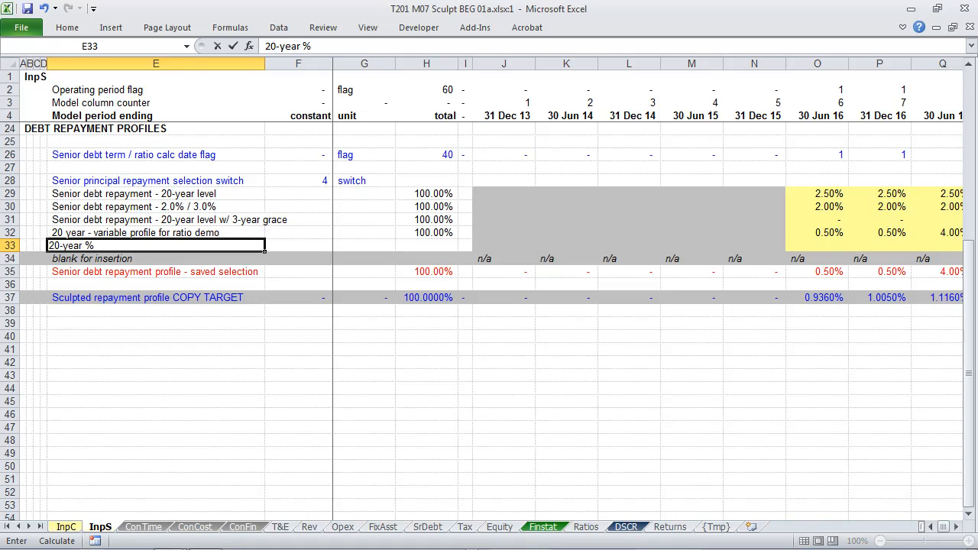
key("Delete")
type("sculpted senior debt")
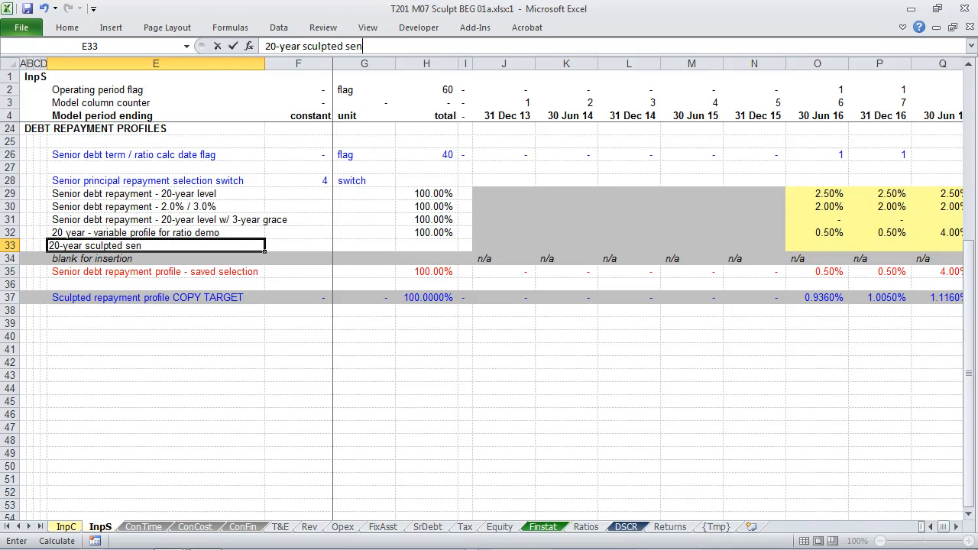
type("epay")
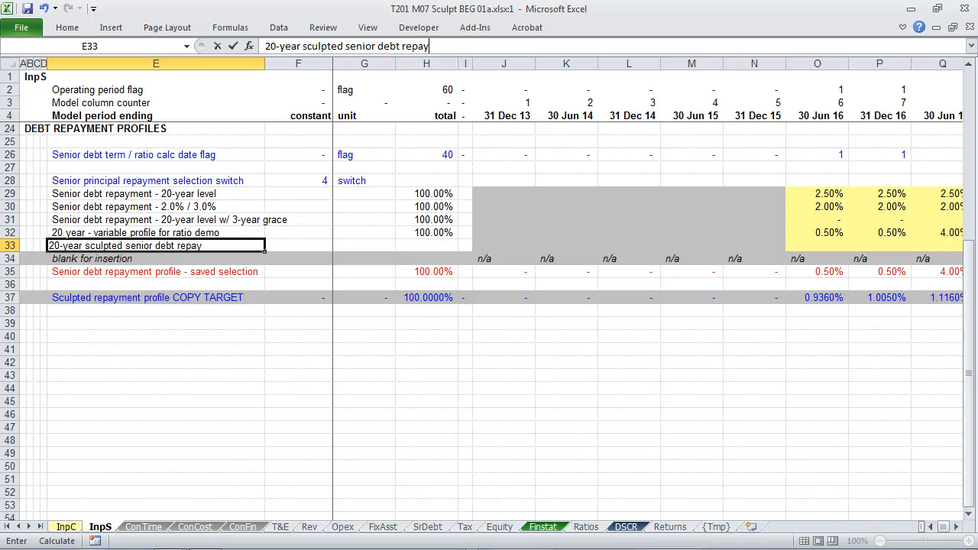
type("ment profile")
key("Return")
Copy the linked sculpted repayment profile in row 37 from J37 through the last model period.
key("Down")
key("Down")
key("Down")
key("Down")
key("Right")
key("Right")
key("Right")
key("Right")
key("Right")
key("Up")
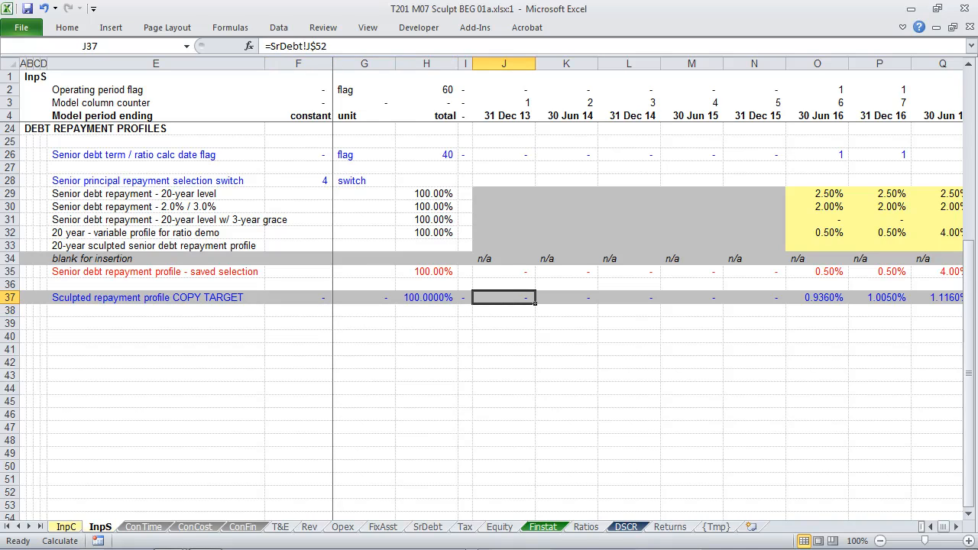
key("ctrl+shift+Right")
key("ctrl+c")
Paste the copied profile as values into the 20-year sculpted senior debt repayment profile row, starting at J33.
key("Left")
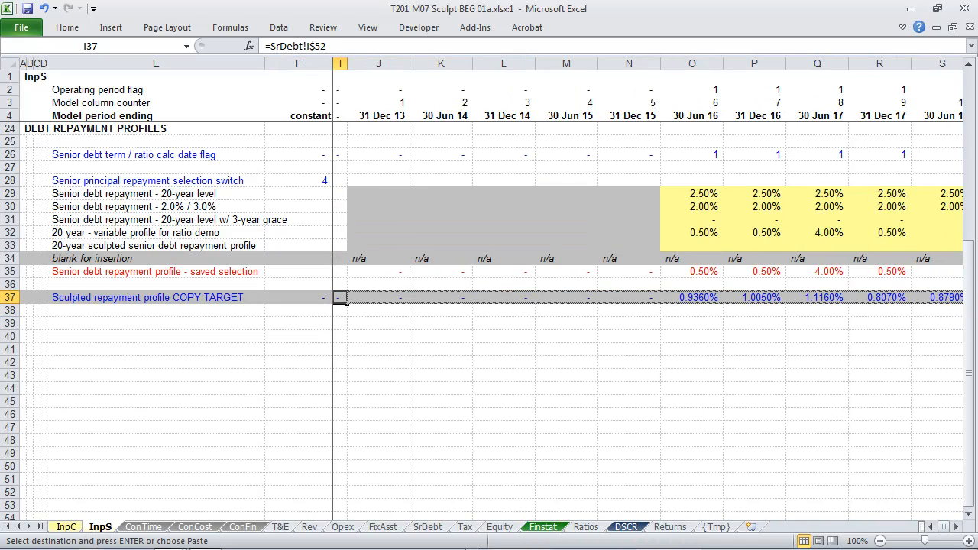
key("Left")
key("Right")
key("Right")
key("Up")
key("Up")
key("Up")
key("Up")
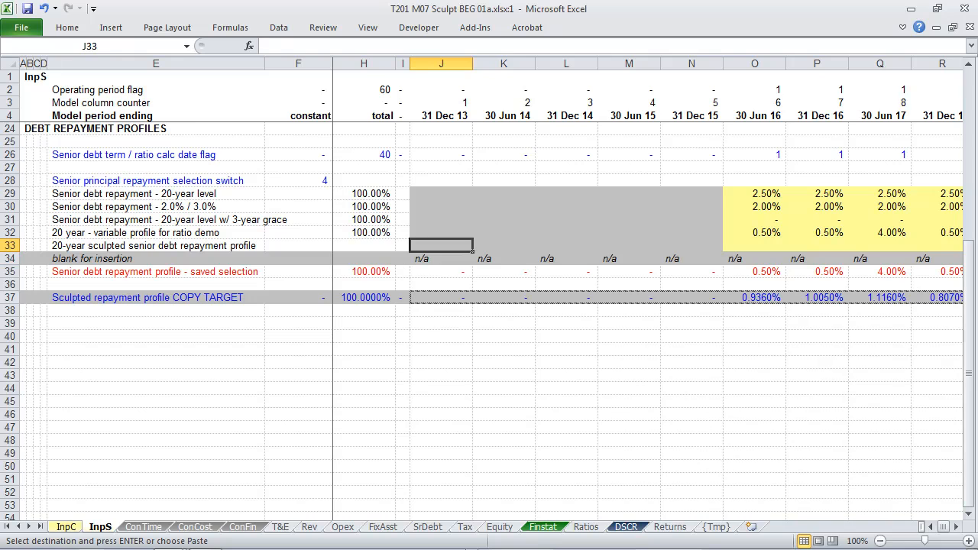
key("alt+e")
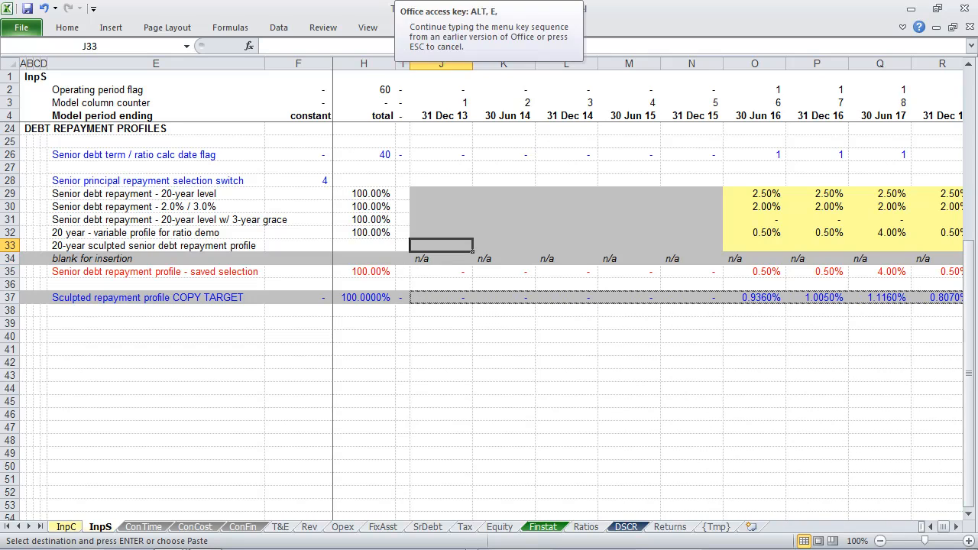
key("s")
key("v")
key("Return")
Clear the pasted zeros from the greyed-out pre-repayment cells J33:N33.
key("ctrl+shift+Left")
key("shift+Right")
key("shift+Right")
key("shift+Right")
key("shift+Right")
key("Escape")
Format the 20-year sculpted profile in row 33 as percentages with three decimals.
key("Right")
key("Right")
key("Right")
key("Right")
key("Right")
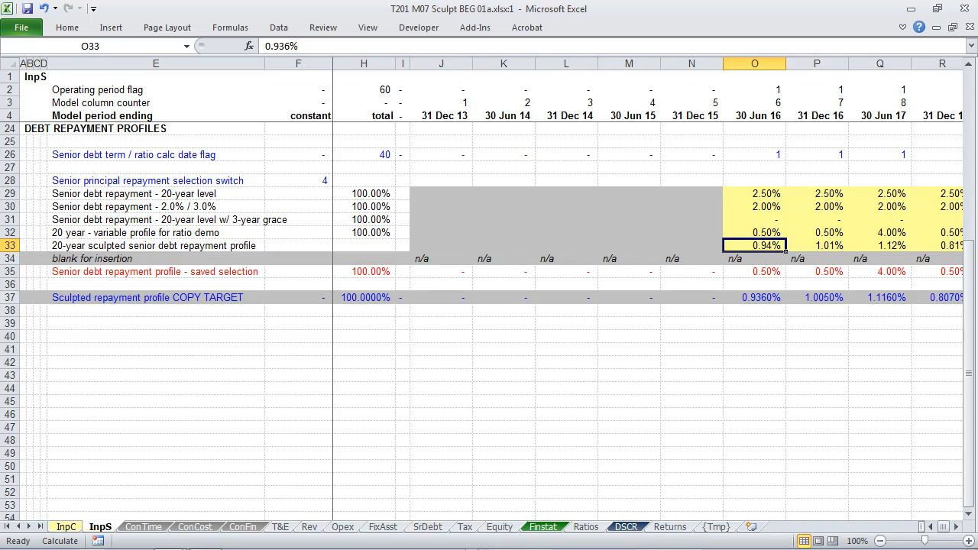
key("Right")
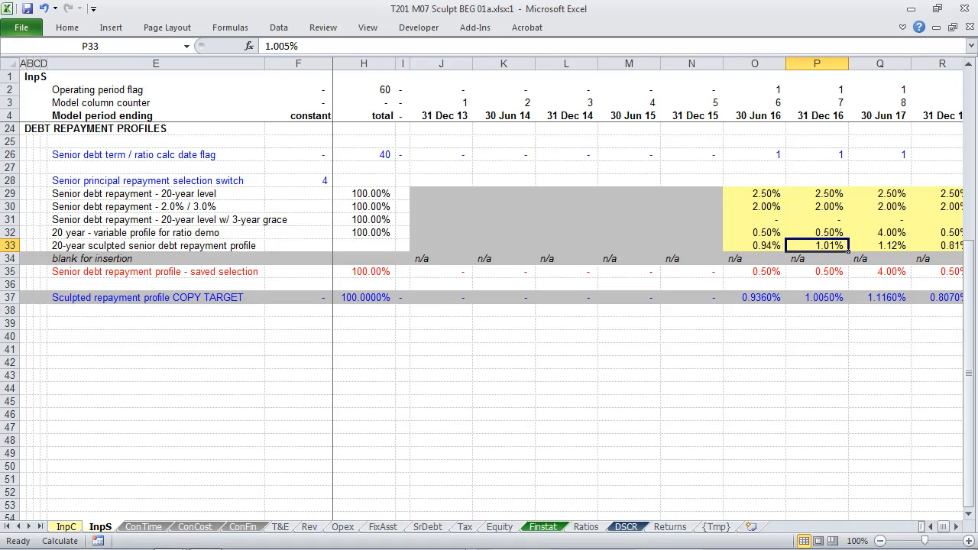
key("Right")
key("Right")
key("Right")
key("Right")
key("Right")
key("Right")
key("Right")
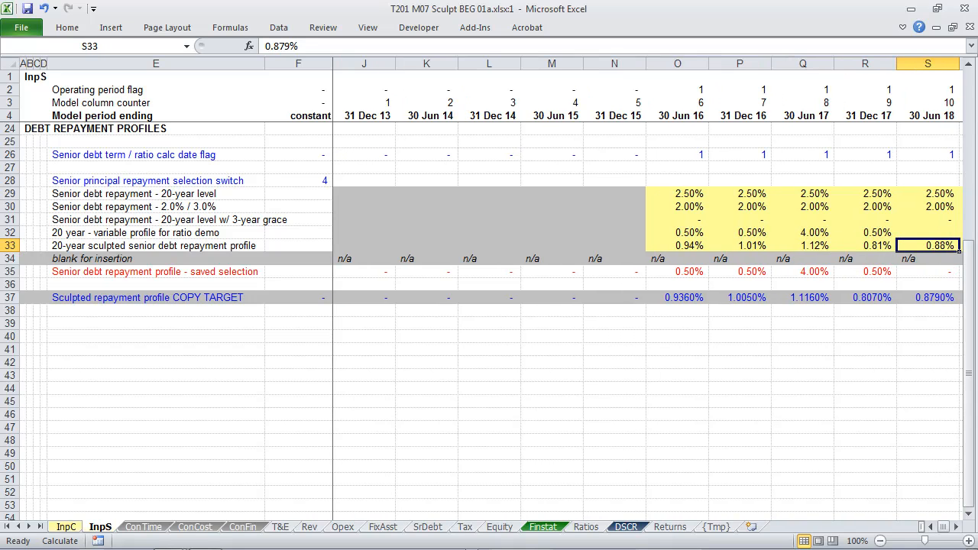
key("Right")
key("Right")
key("Right")
key("Right")
key("Right")
key("Right")
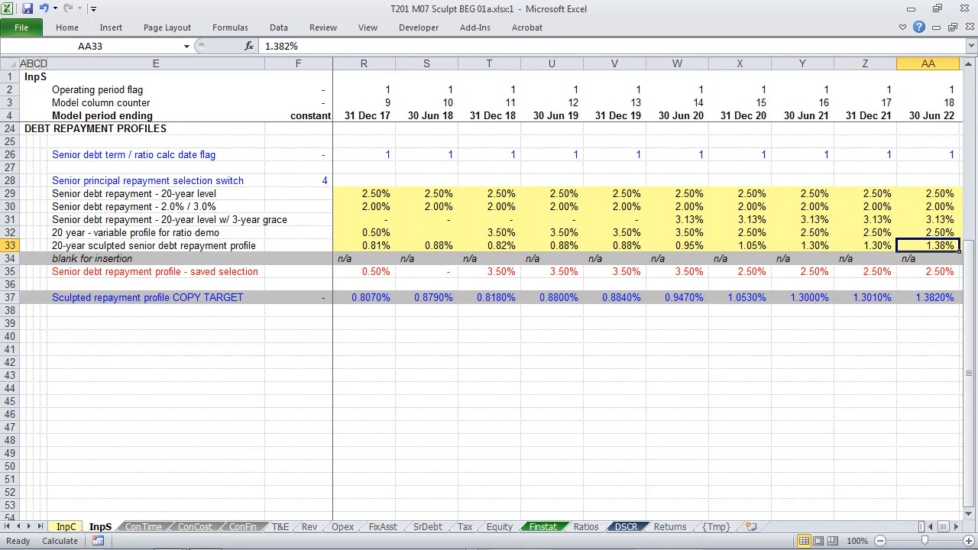
key("Right")
key("Right")
key("shift+space")
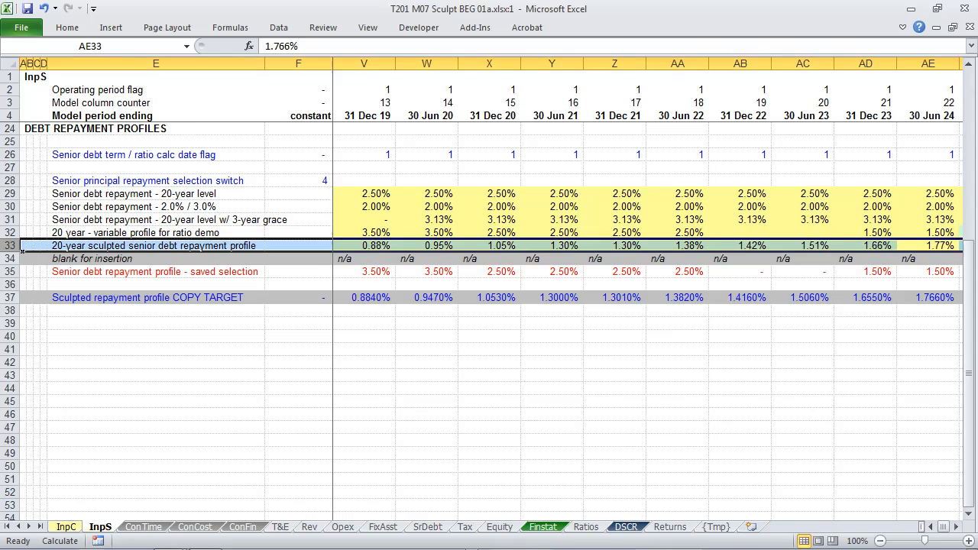
key("ctrl+shift+i")
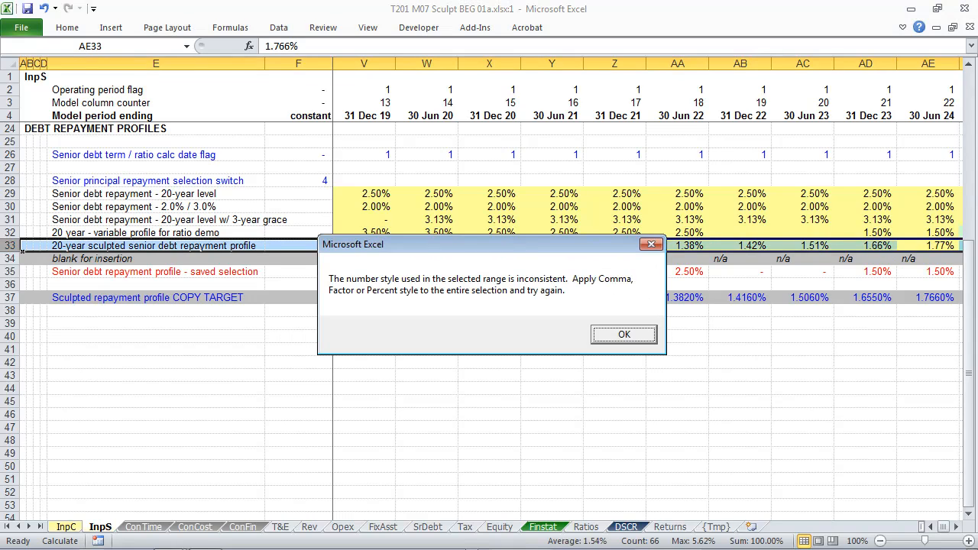
key("Return")
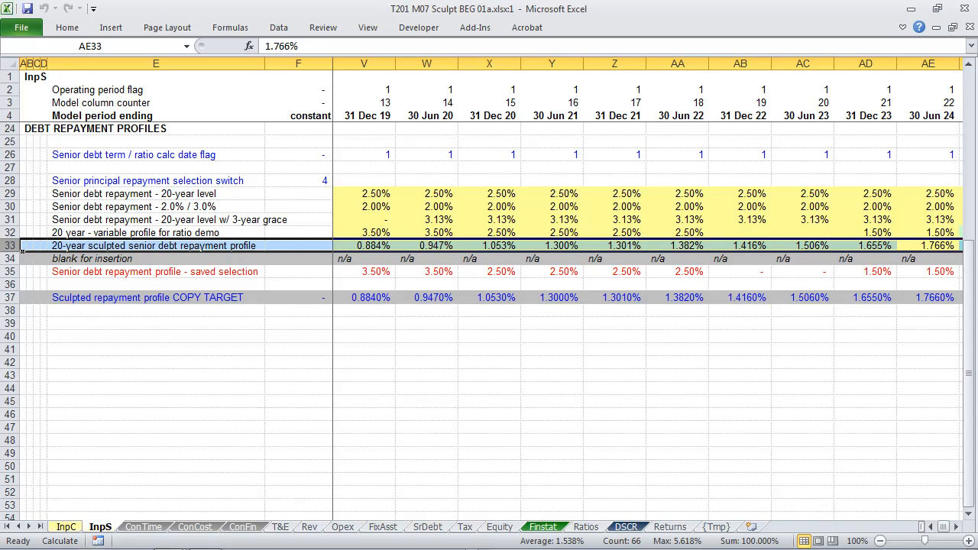
Examine the sculpted percentages and cell shading in row 33 across the repayment periods.
key("Right")
key("Left")
key("Right")
key("Right")
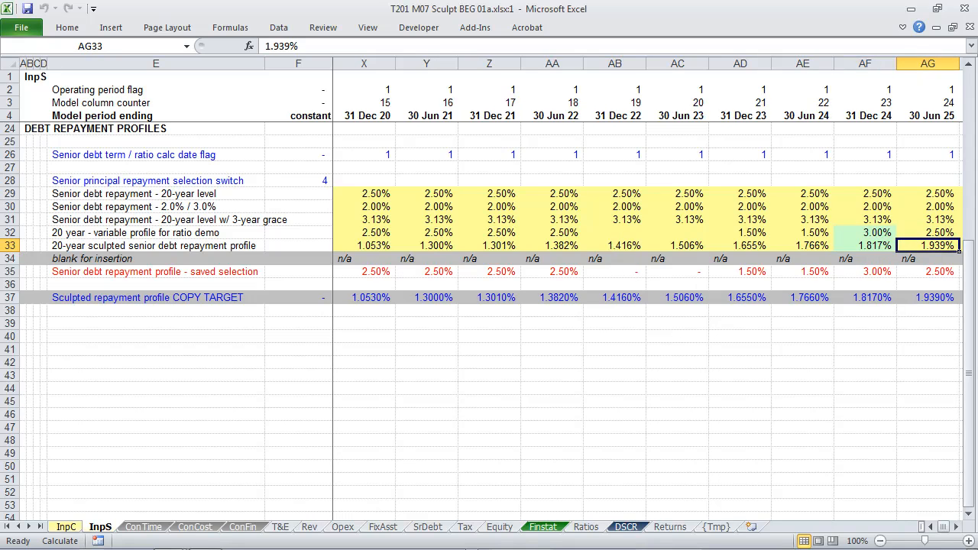
key("ctrl+Right")
key("ctrl+Left")
key("Right")
key("Right")
key("Right")
key("Right")
key("Right")
key("Right")
key("Right")
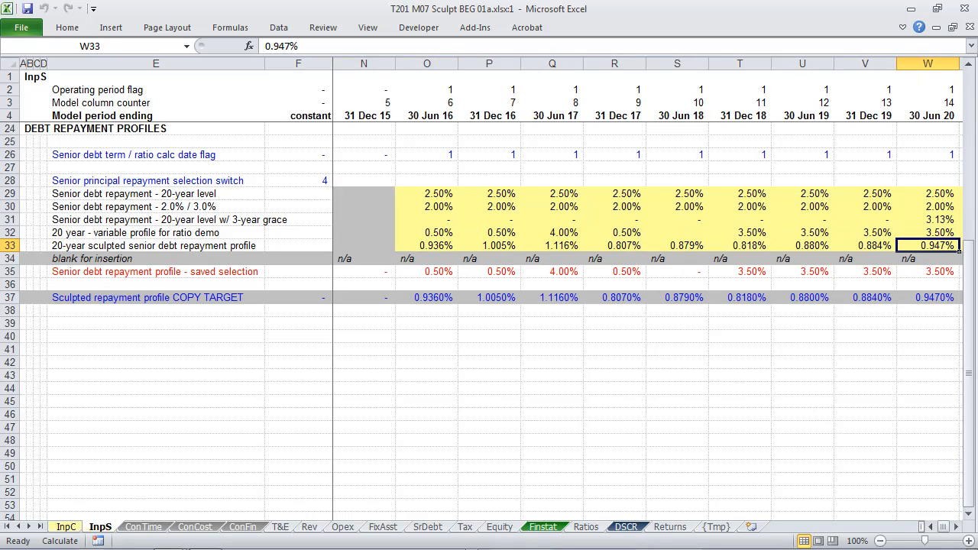
key("Right")
key("Right")
key("Right")
key("Right")
key("Right")
key("Right")
key("Right")
key("Right")
key("Right")
key("Right")
key("Right")
key("Right")
key("Right")
key("Right")
key("Right")
key("Right")
key("Right")
key("Right")
key("Right")
In the 20-year variable profile for ratio demo, set AF32 to 0% and AI32 to 6%.
key("Left")
key("Left")
key("Left")
key("Left")
key("Left")
key("Left")
key("Left")
key("Left")
key("Left")
key("Left")
key("Left")
key("Left")
key("Right")
key("Right")
key("Right")
key("Up")
type("0")
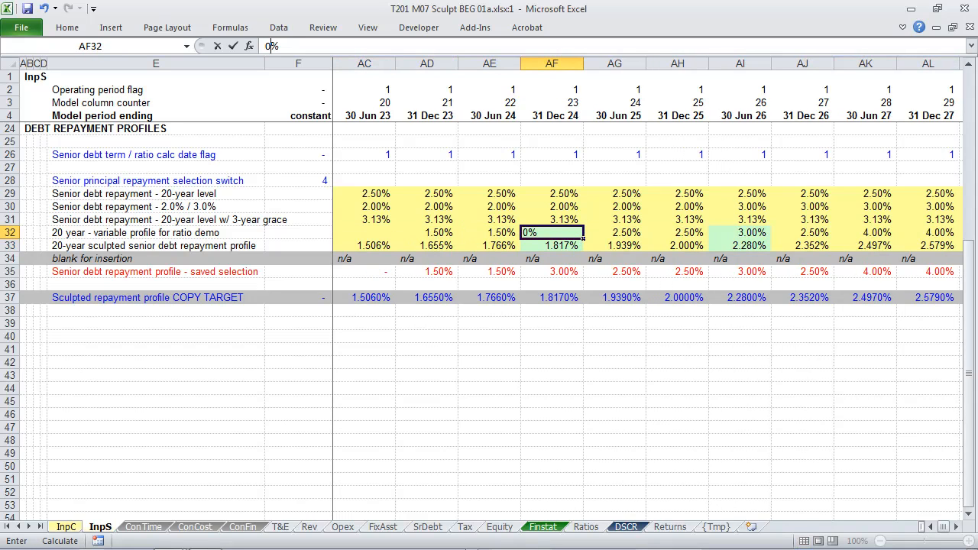
key("Right")
key("Right")
key("Right")
type("6")
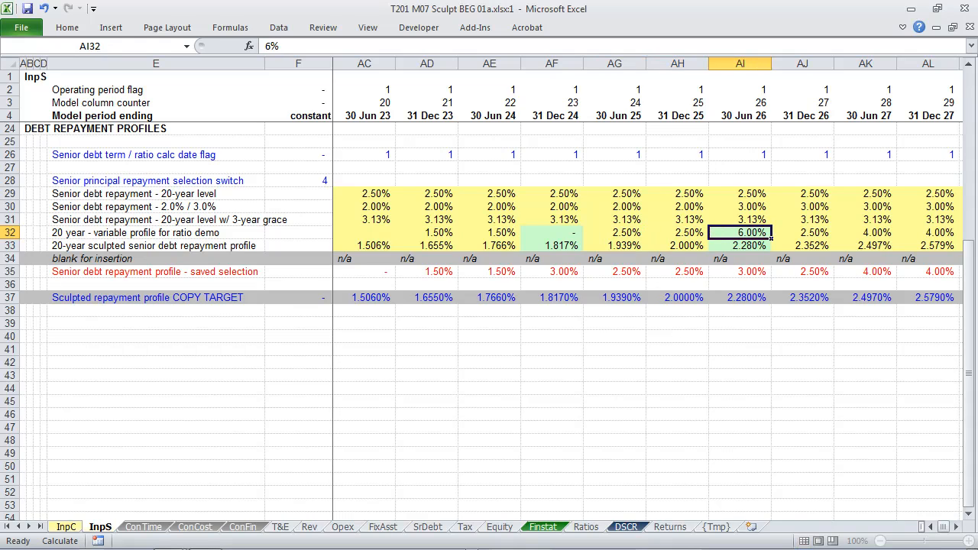
key("Return")
Replace the green fill in AF33 and AI33 with the yellow input fill used along the sculpted profile row.
key("Left")
key("Left")
key("Left")
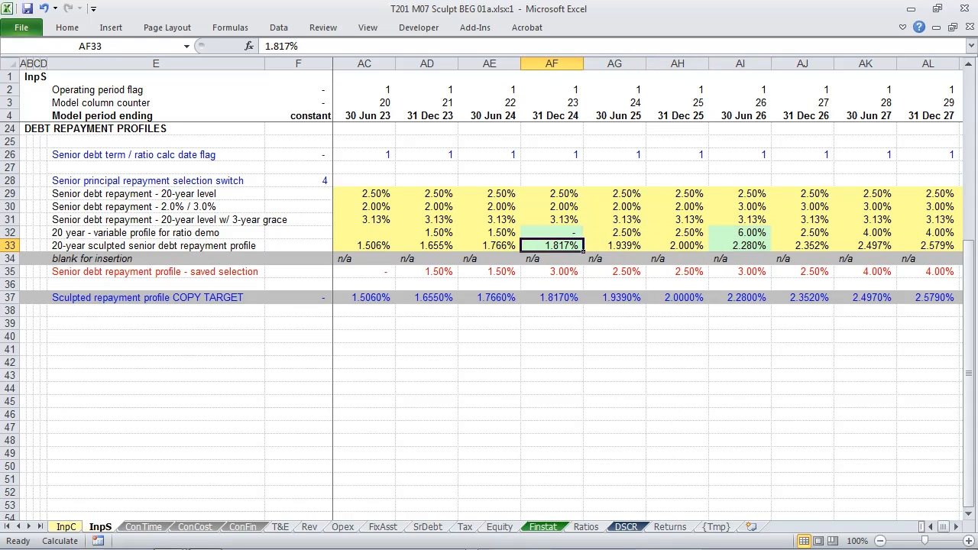
key("Right")
key("Right")
key("Right")
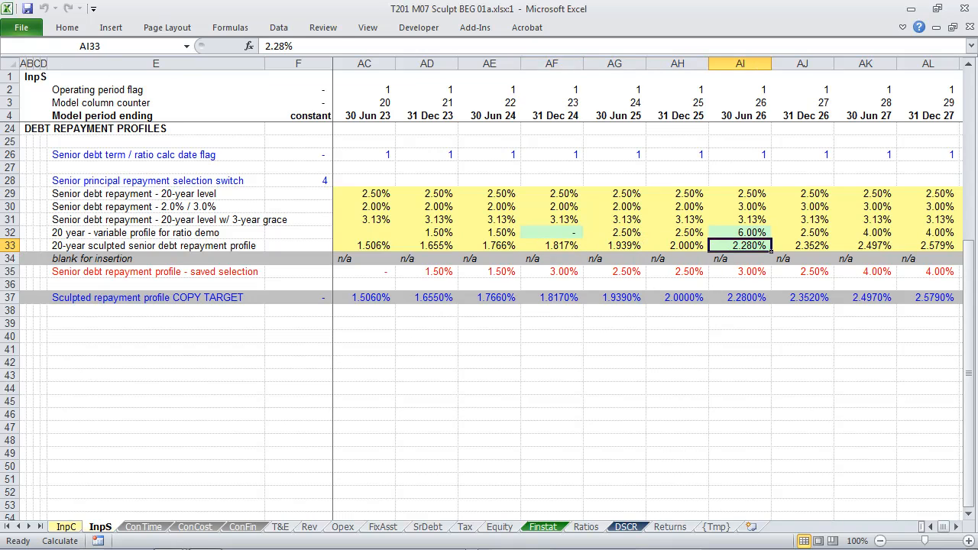
key("ctrl+z")
Clear the zeros in row 33 from the period after the repayment term through the last model period.
key("Right")
key("Right")
key("Right")
key("Right")
key("Right")
key("Right")
key("Right")
key("Right")
key("Right")
key("Right")
key("Right")
key("Right")
key("Right")
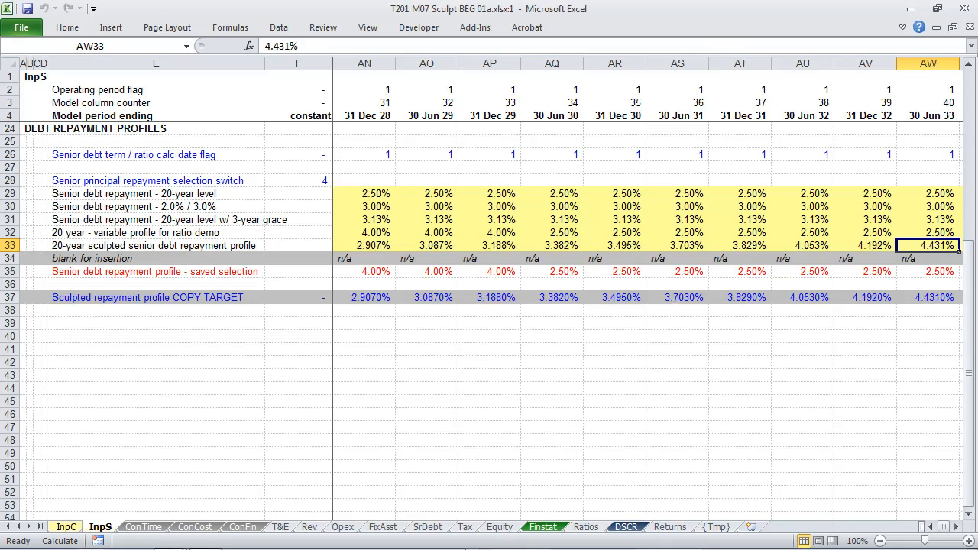
key("Right")
key("Right")
key("Right")
key("Right")
key("Right")
key("Right")
key("Right")
key("Right")
key("Right")
key("Right")
key("Left")
key("Left")
key("Left")
key("ctrl+shift+Right")
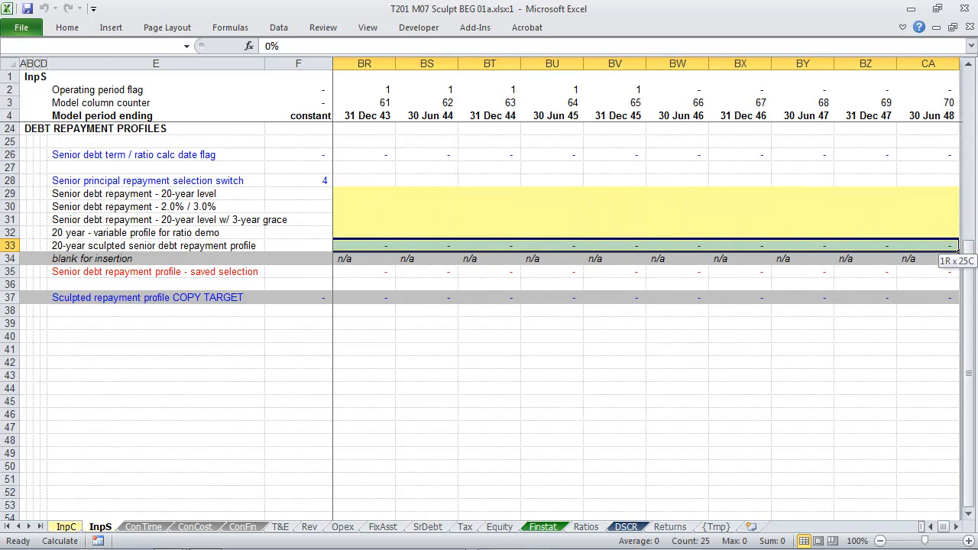
key("Home")
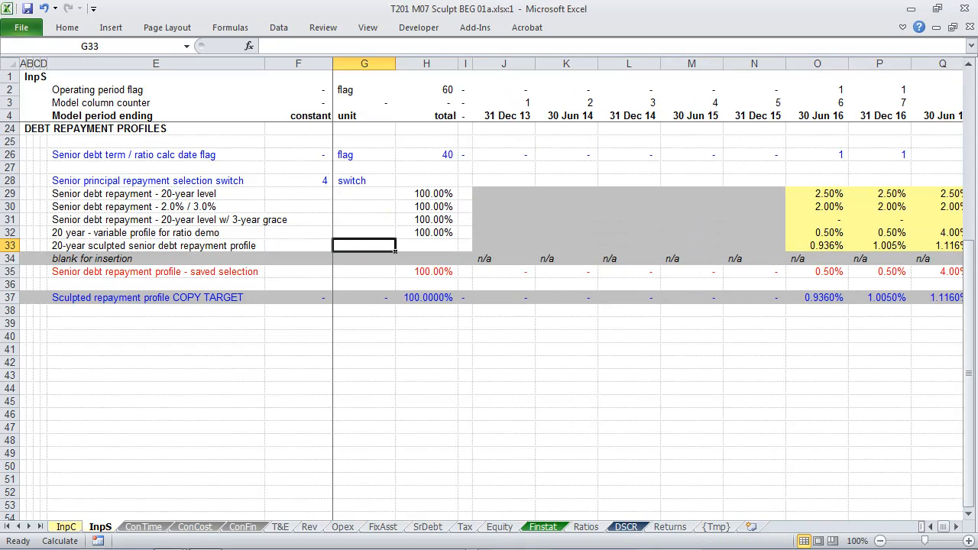
Set the senior principal repayment selection switch on InpC to 5 to select the 20-year sculpted profile.
key("Left")
key("Left")
key("Up")
key("Up")
key("Up")
key("Up")
key("Up")
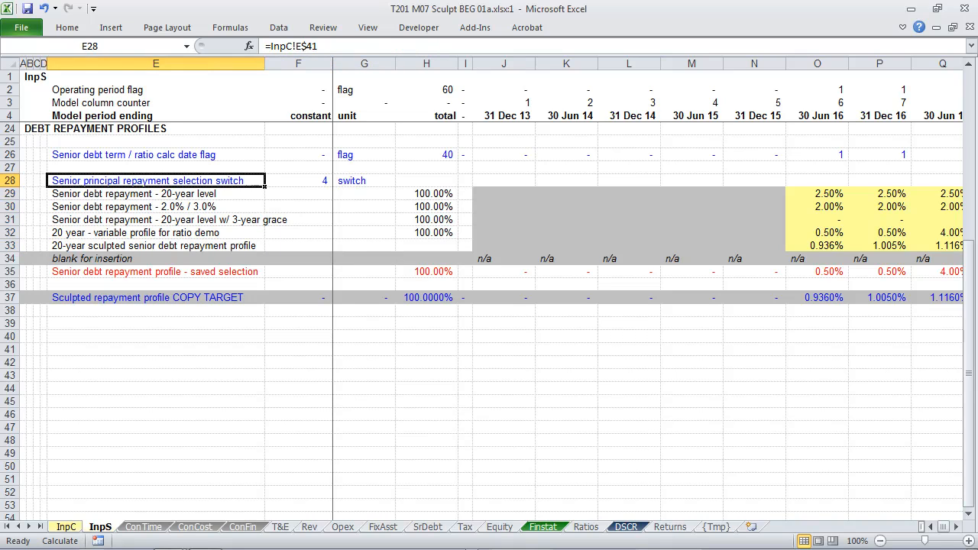
key("Right")
key("ctrl+bracketleft")
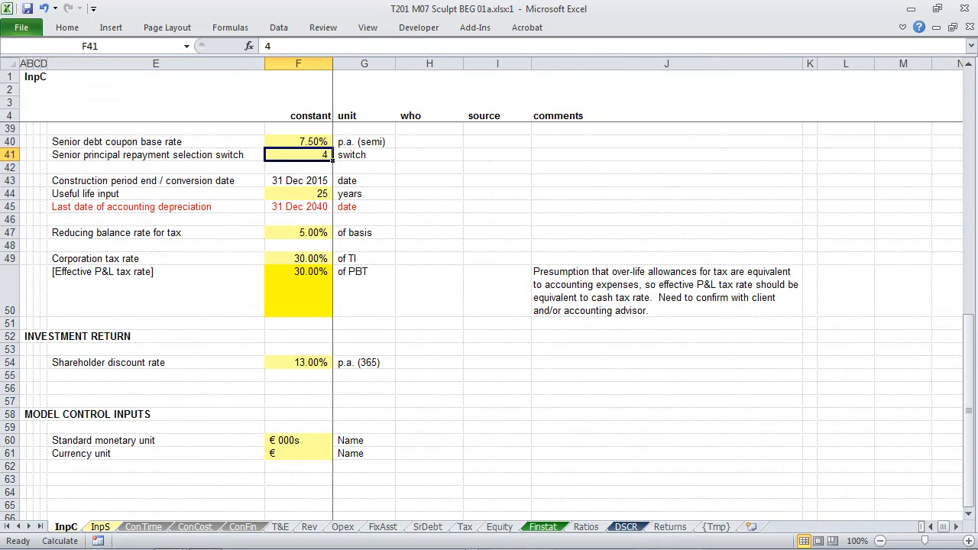
key("Right")
key("Left")
type("5")
key("ctrl+Return")
Return to the live sculpted profile switch on SrDebt and recalculate the model.
key("ctrl+Page_Down")
key("ctrl+Page_Down")
key("ctrl+Page_Down")
key("ctrl+Page_Down")
key("ctrl+Page_Down")
key("ctrl+Page_Down")
key("ctrl+Page_Down")
key("ctrl+Page_Down")
key("ctrl+Page_Down")
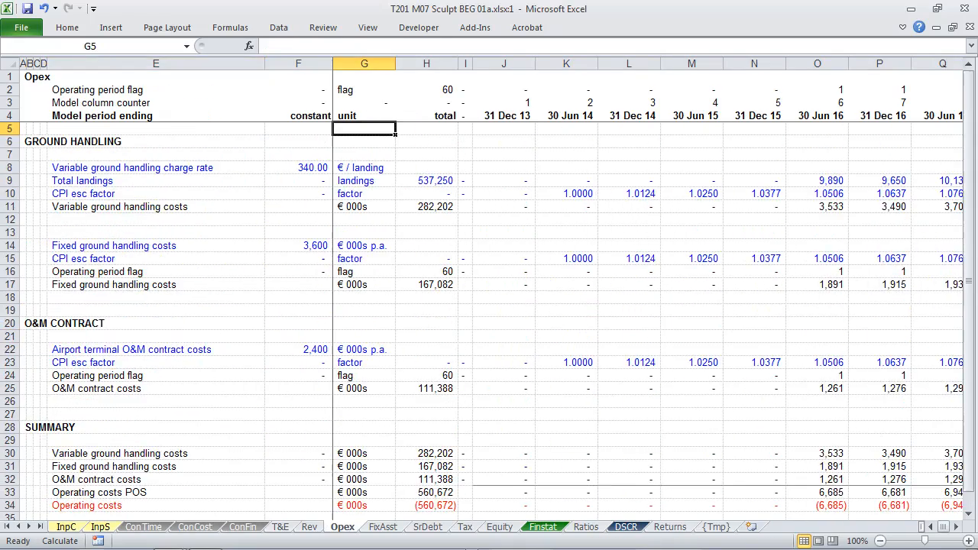
key("Right")
key("Down")
key("Down")
key("Down")
key("Down")
key("Down")
key("Down")
key("Down")
key("Down")
key("Down")
key("Down")
key("Down")
key("Down")
key("Down")
key("Down")
key("Down")
key("Down")
key("Down")
key("Down")
key("Up")
key("Up")
key("Up")
key("Up")
key("Up")
key("Up")
key("Up")
key("Up")
key("Up")
key("Up")
key("Up")
key("Up")
key("Up")
key("Up")
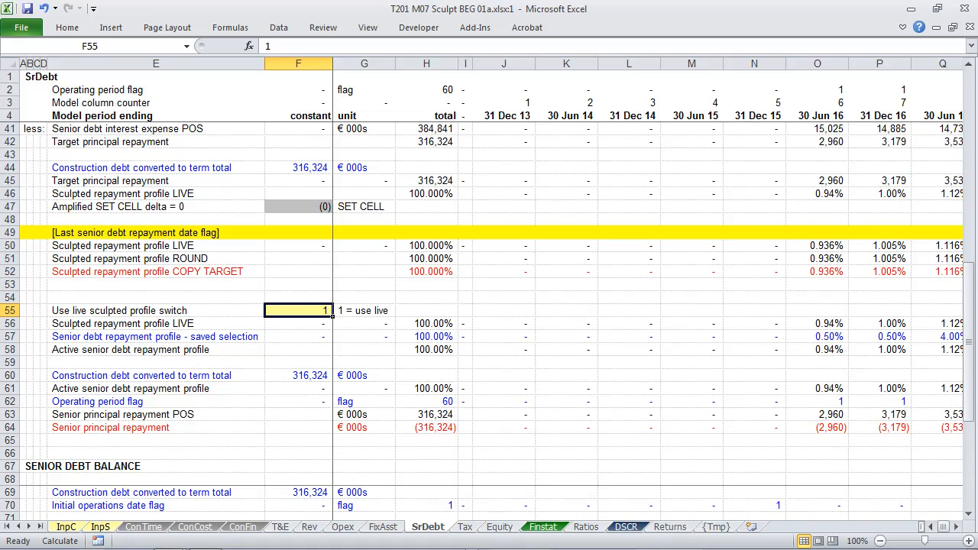
key("F9")
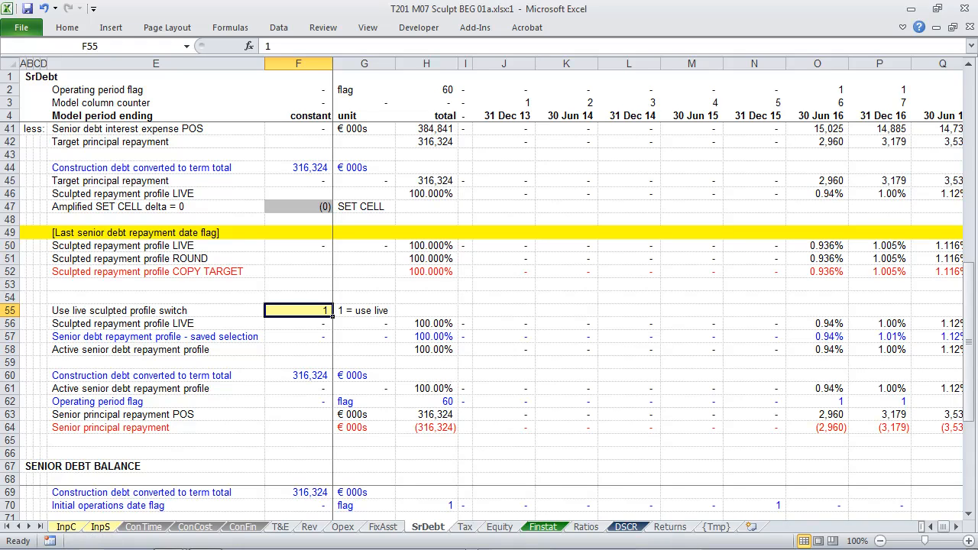
Compare the saved selection repayment profile in row 57 with the live sculpted profile above it.
key("Down")
key("Down")
key("shift+Left")
key("Right")
key("Right")
key("Right")
key("Right")
key("Right")
key("Left")
key("Left")
key("Left")
key("Left")
key("Left")
key("Left")
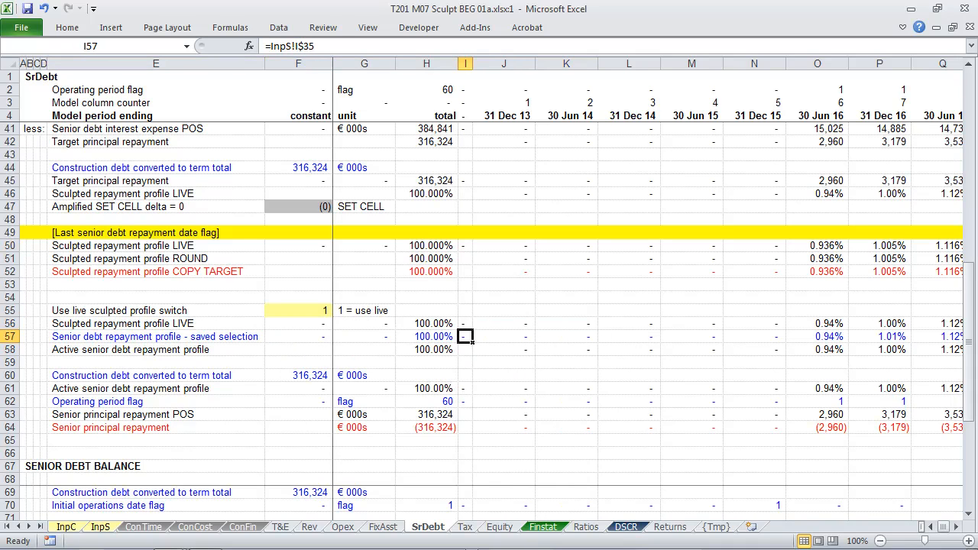
Set the use live sculpted profile switch in F55 to 0 so the saved selection drives repayments.
key("Up")
key("Up")
key("Right")
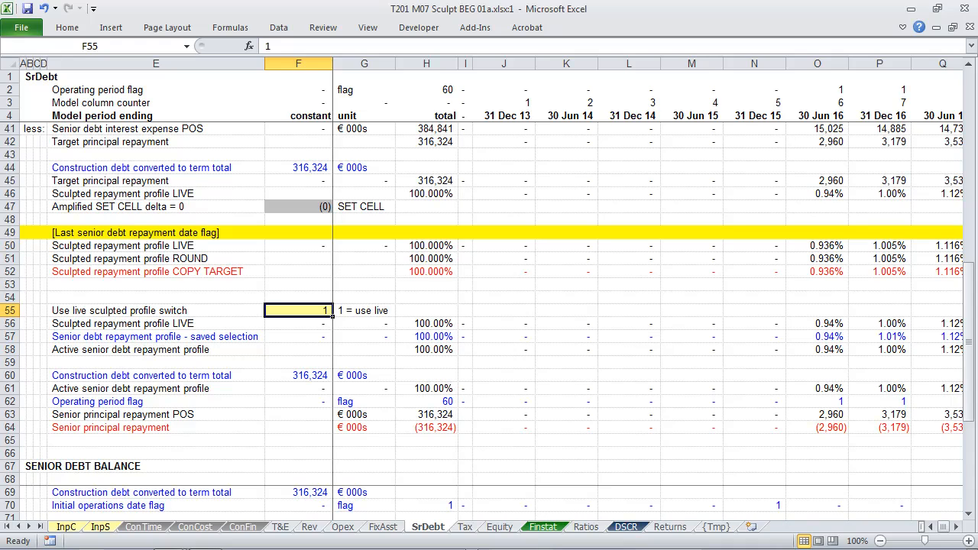
type("0")
key("ctrl+Return")
Delete the surplus blank row 54 directly above the live sculpted profile switch.
key("Up")
key("shift+space")
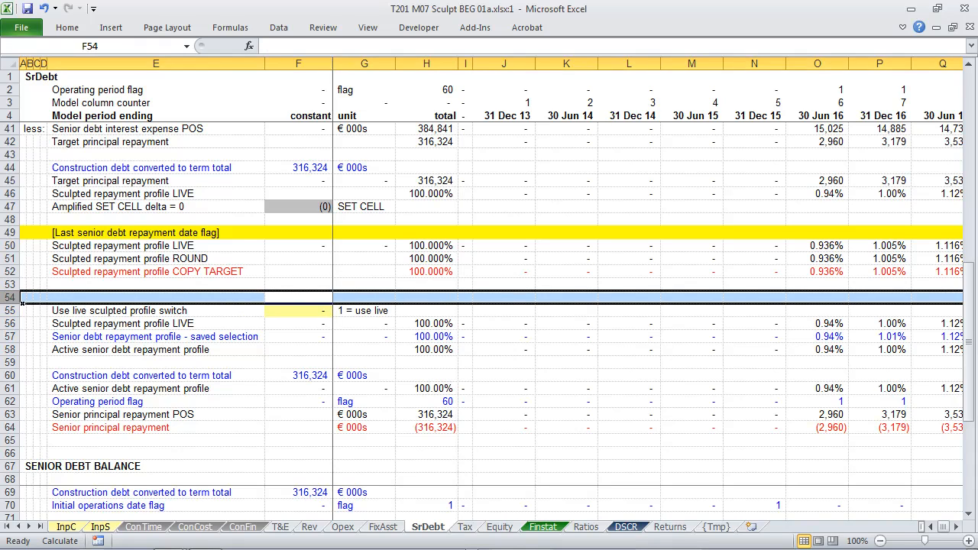
key("ctrl+minus")
key("Right")
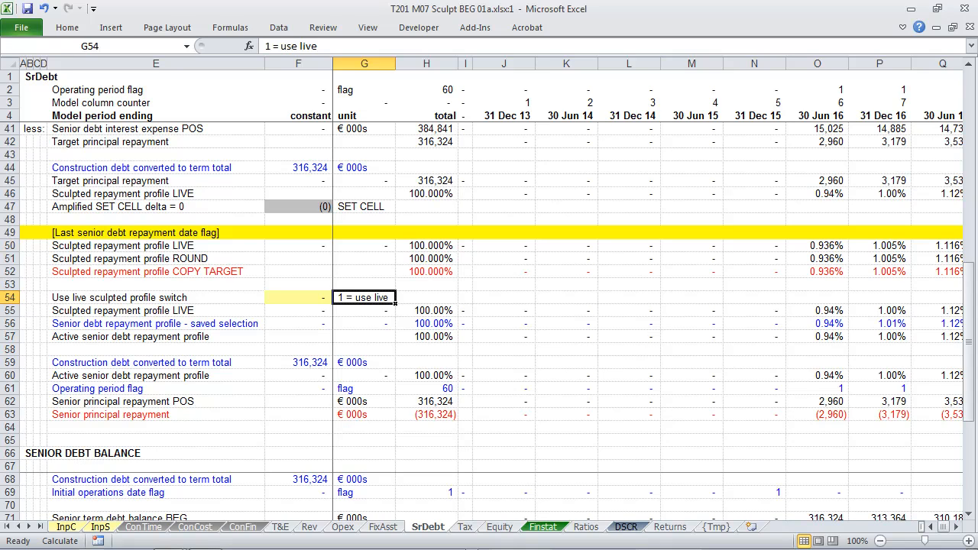
Examine the DSCR chart across the repayment periods with the saved sculpted profile active.
left_click(627, 528)
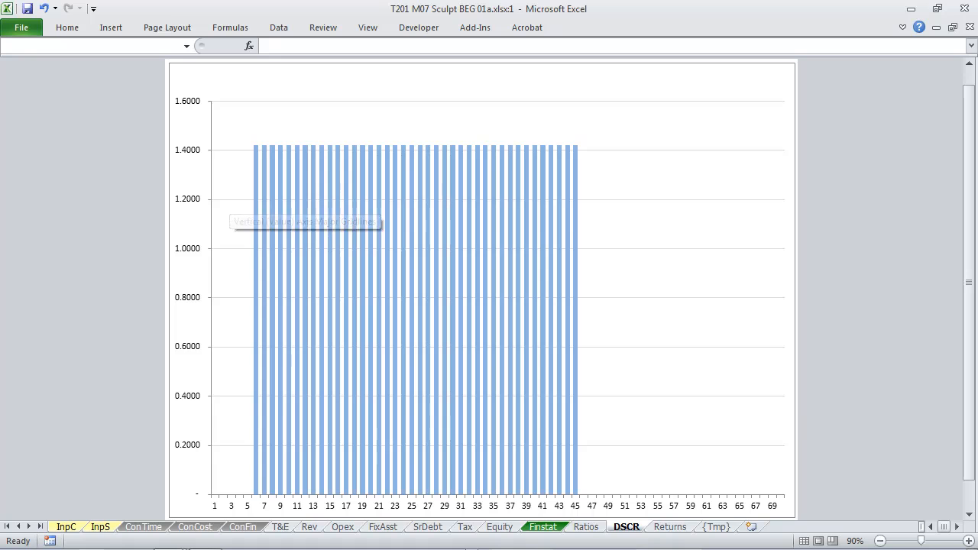
mouse_move(289, 238)
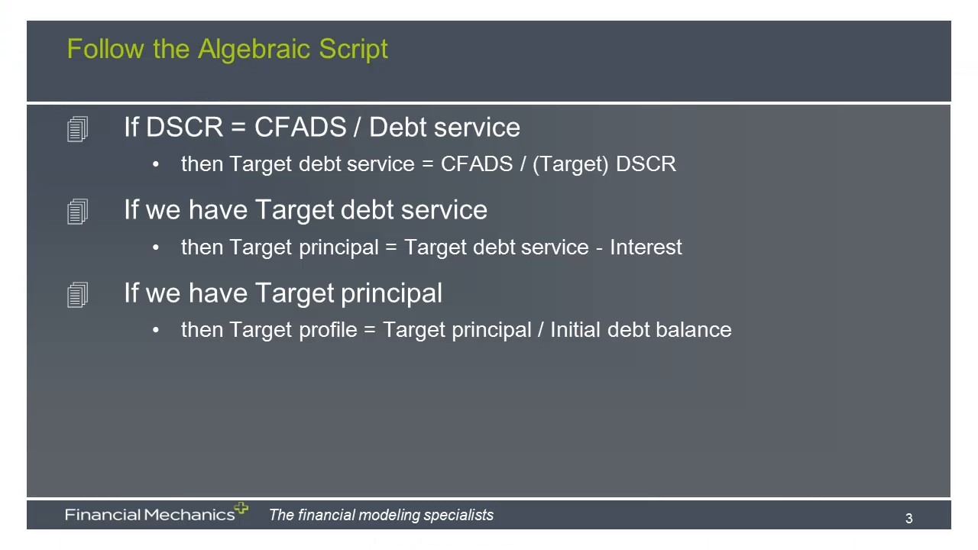
key("Right")
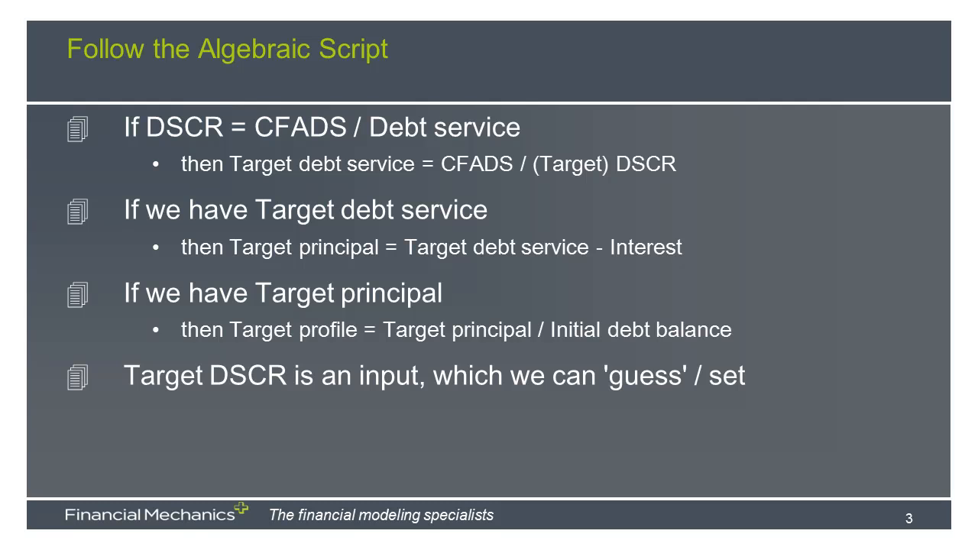
key("Right")
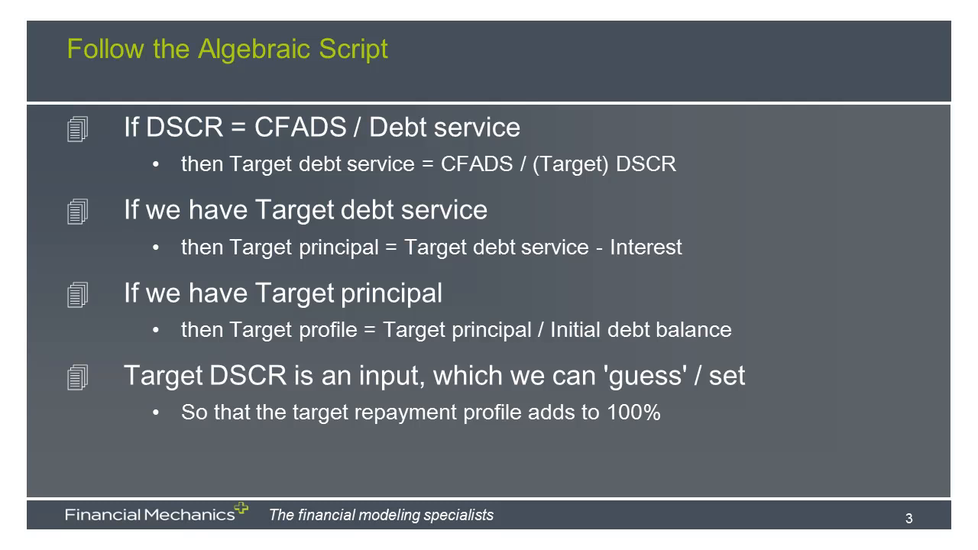
key("Right")
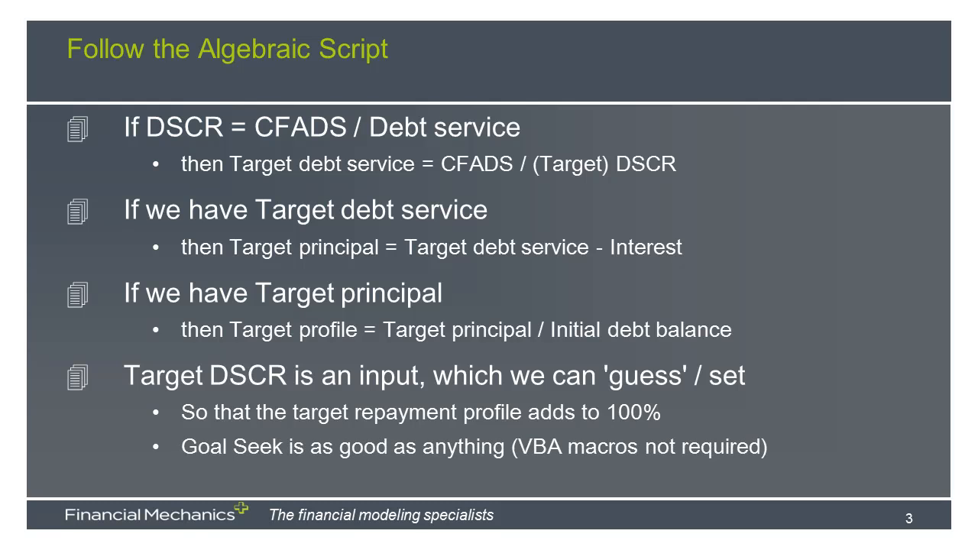